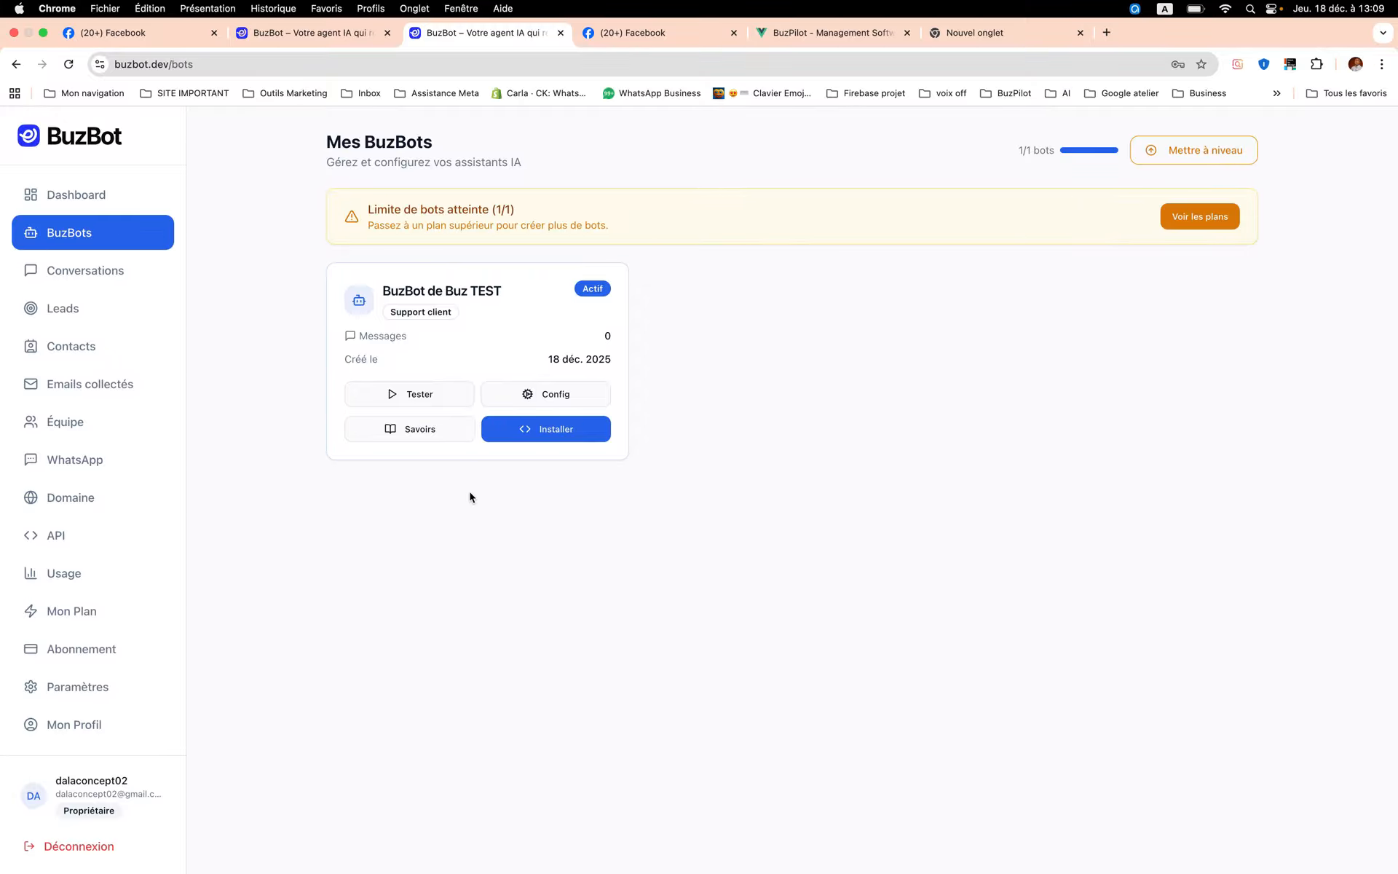
- Review the Conversations, Leads, Contacts, Emails collectés and Équipe pages of the BuzBot workspace
left_click(91, 273)
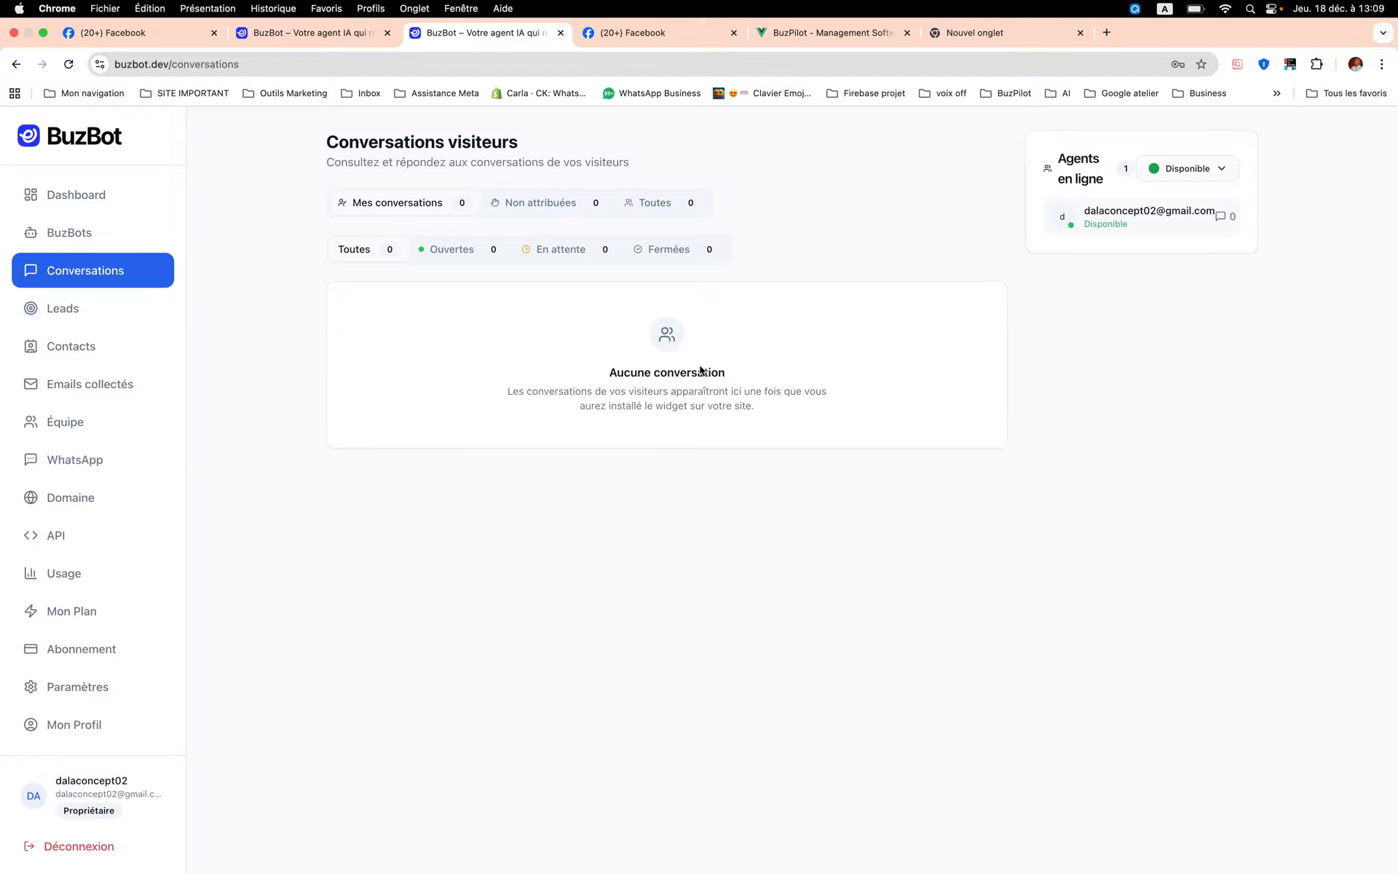
left_click(107, 320)
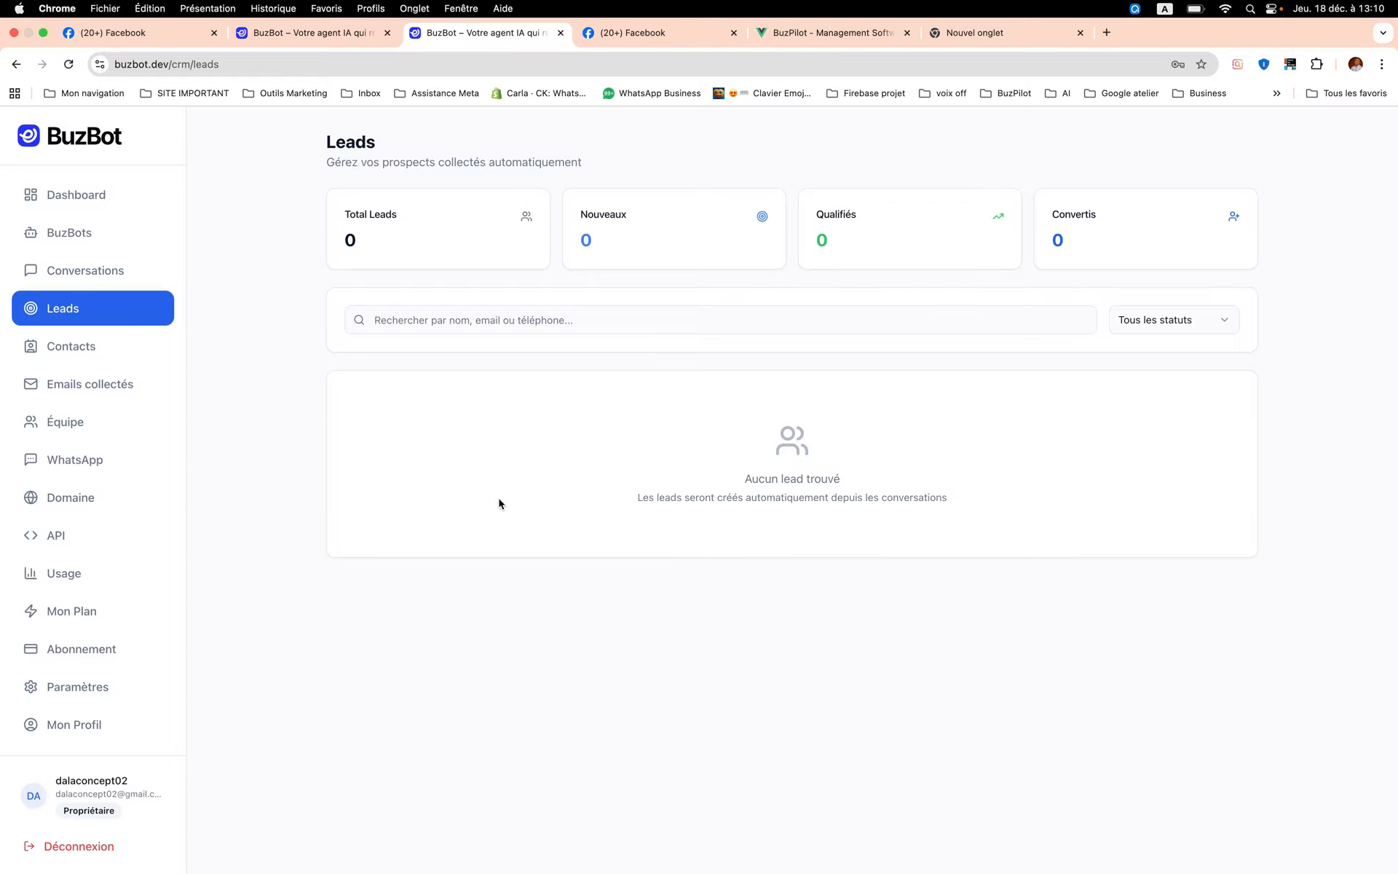
left_click(93, 353)
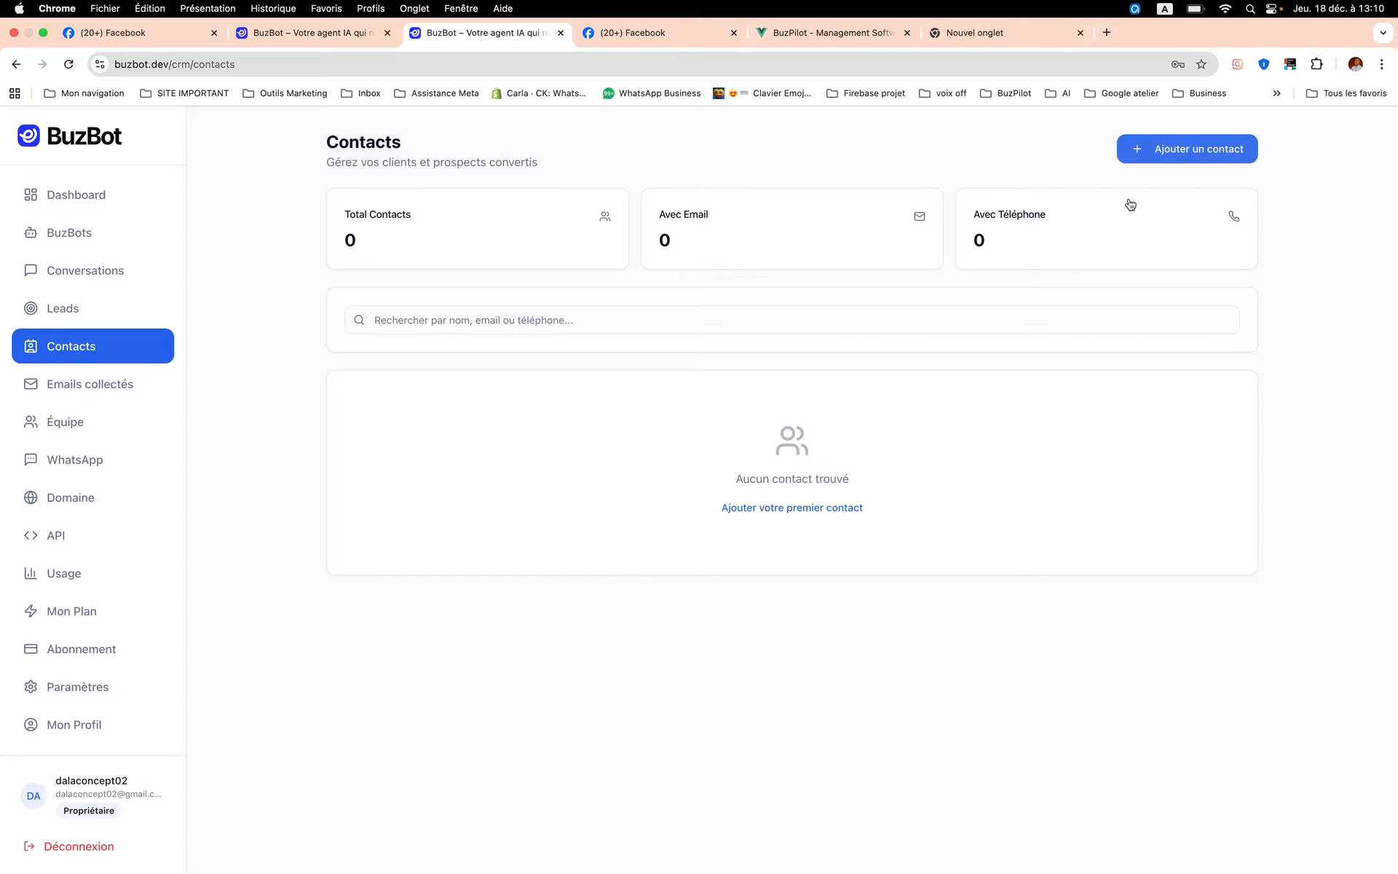
left_click(98, 400)
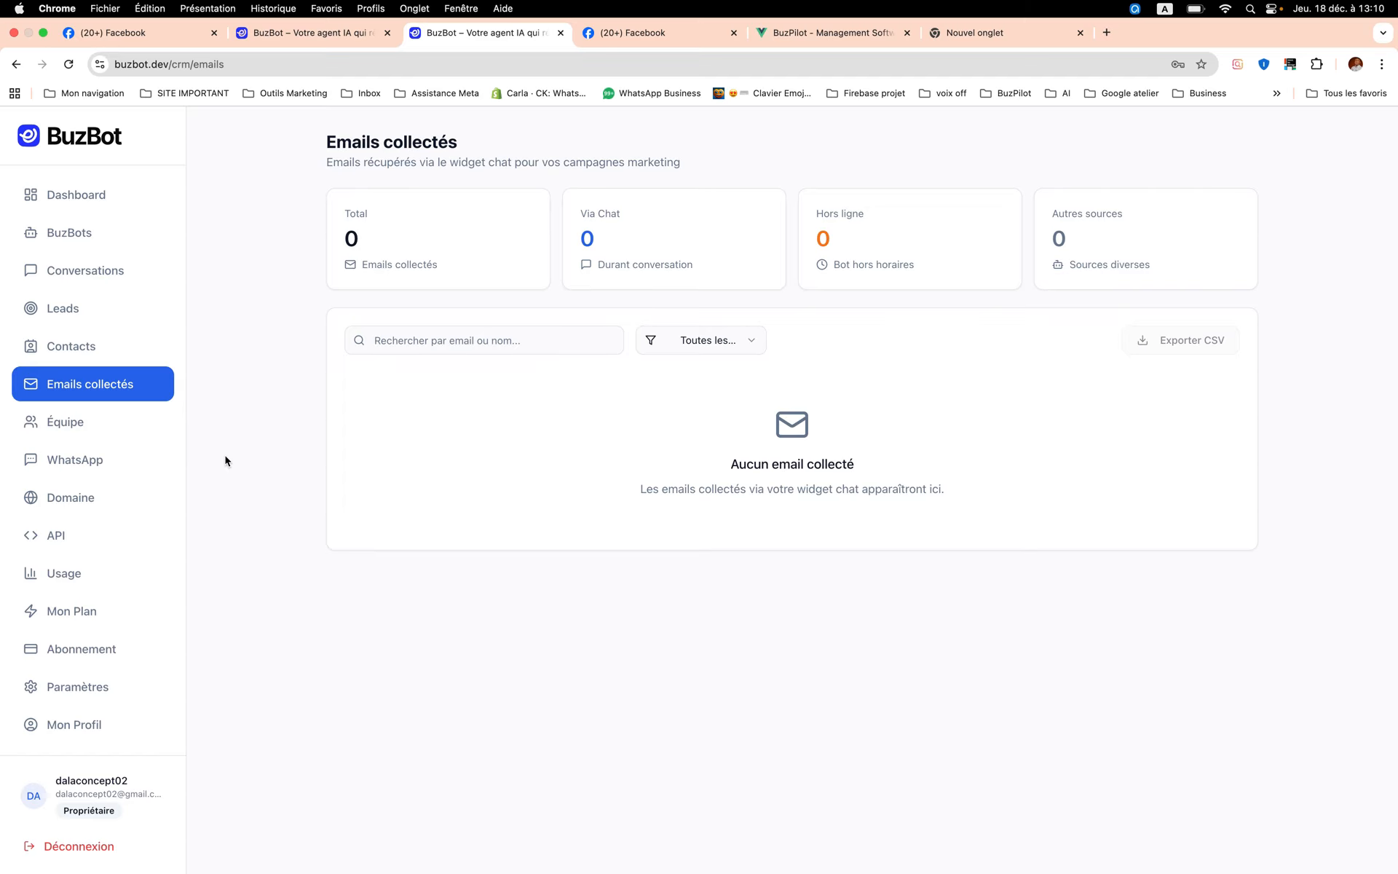
left_click(66, 435)
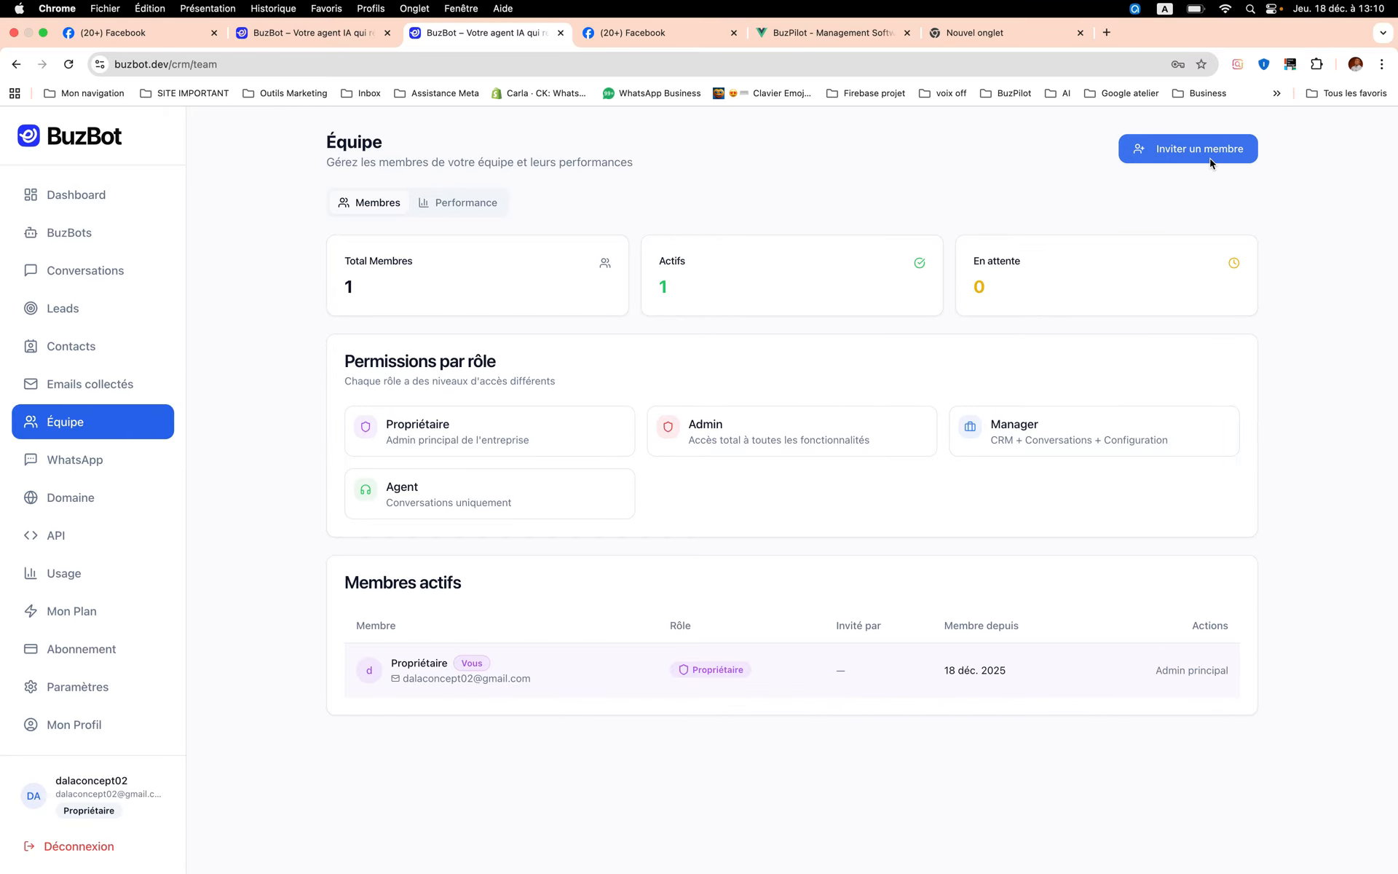
- Review the WhatsApp, Domaine, API, Usage, Mon Plan and Abonnement pages
left_click(102, 470)
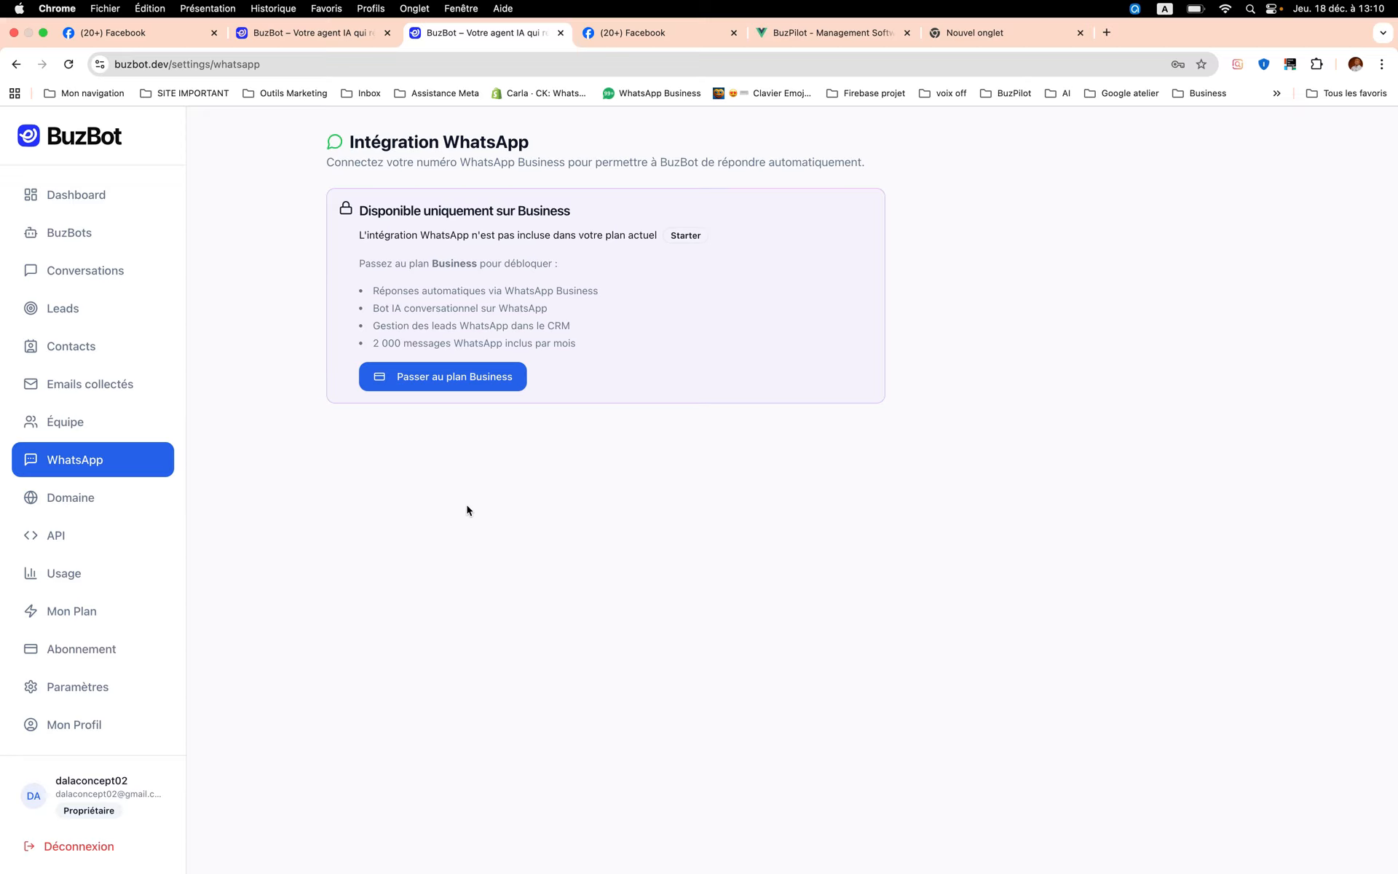
left_click(91, 501)
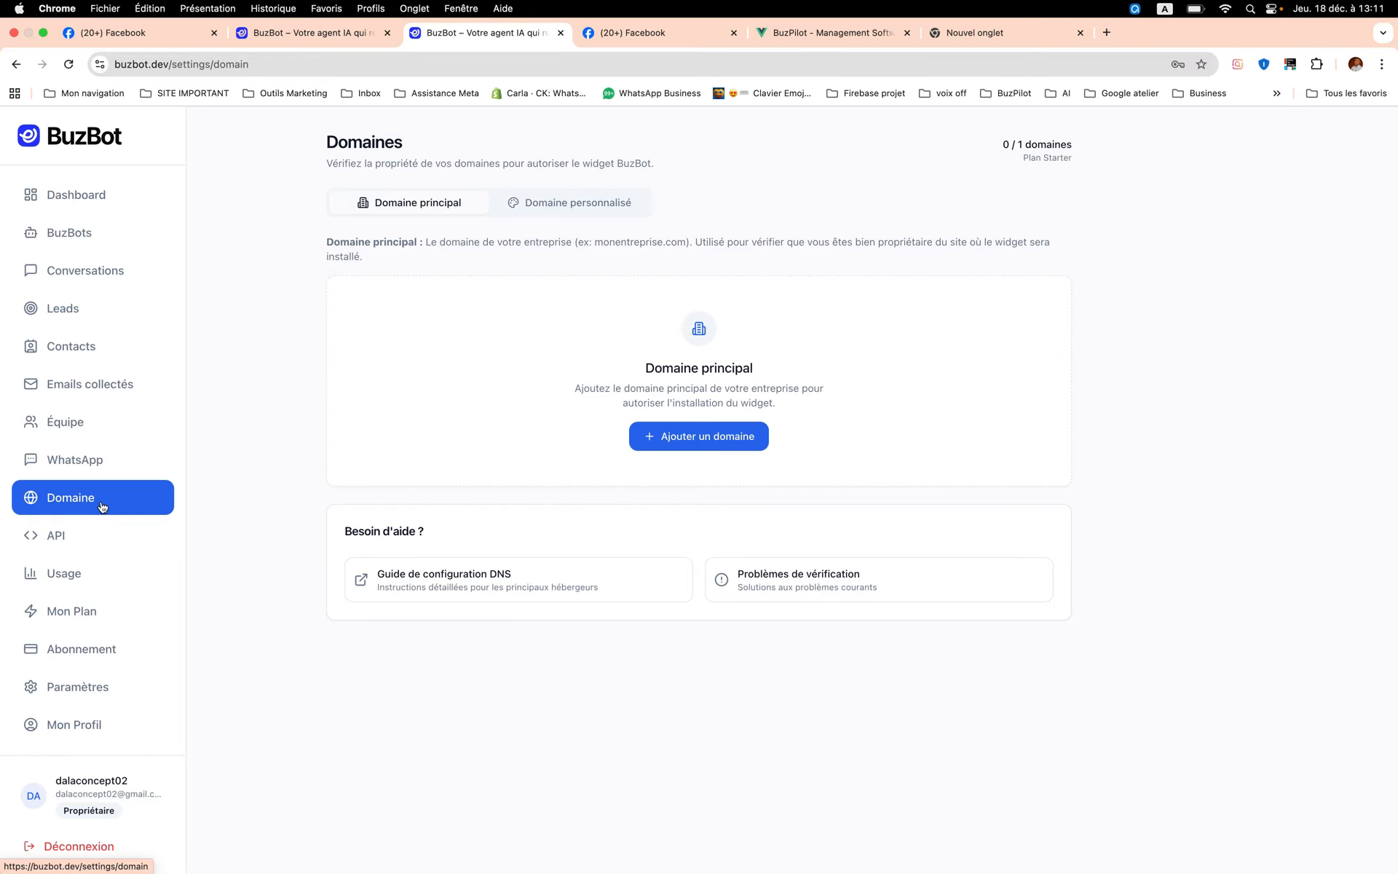
left_click(75, 545)
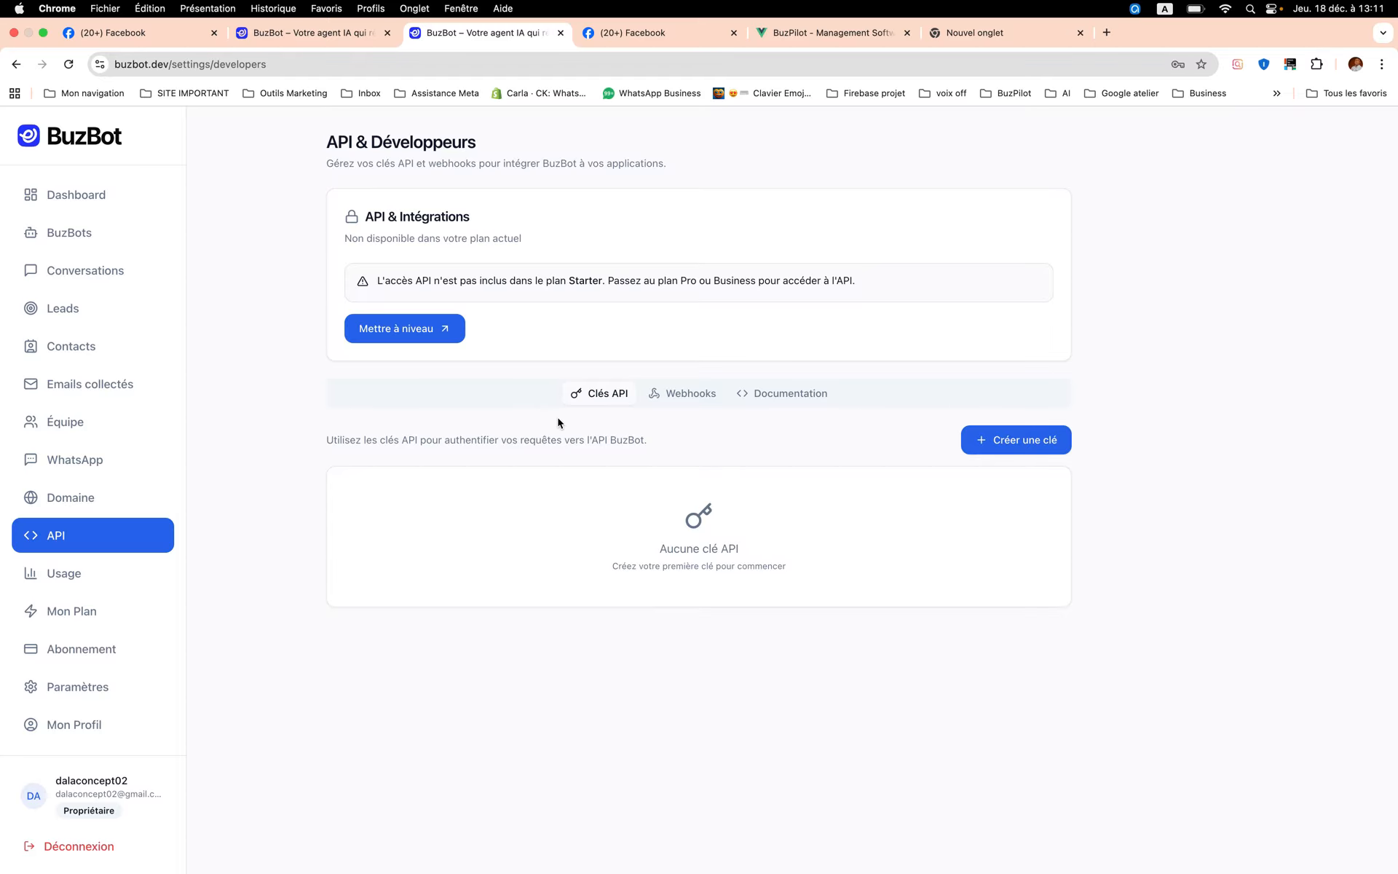
left_click(134, 584)
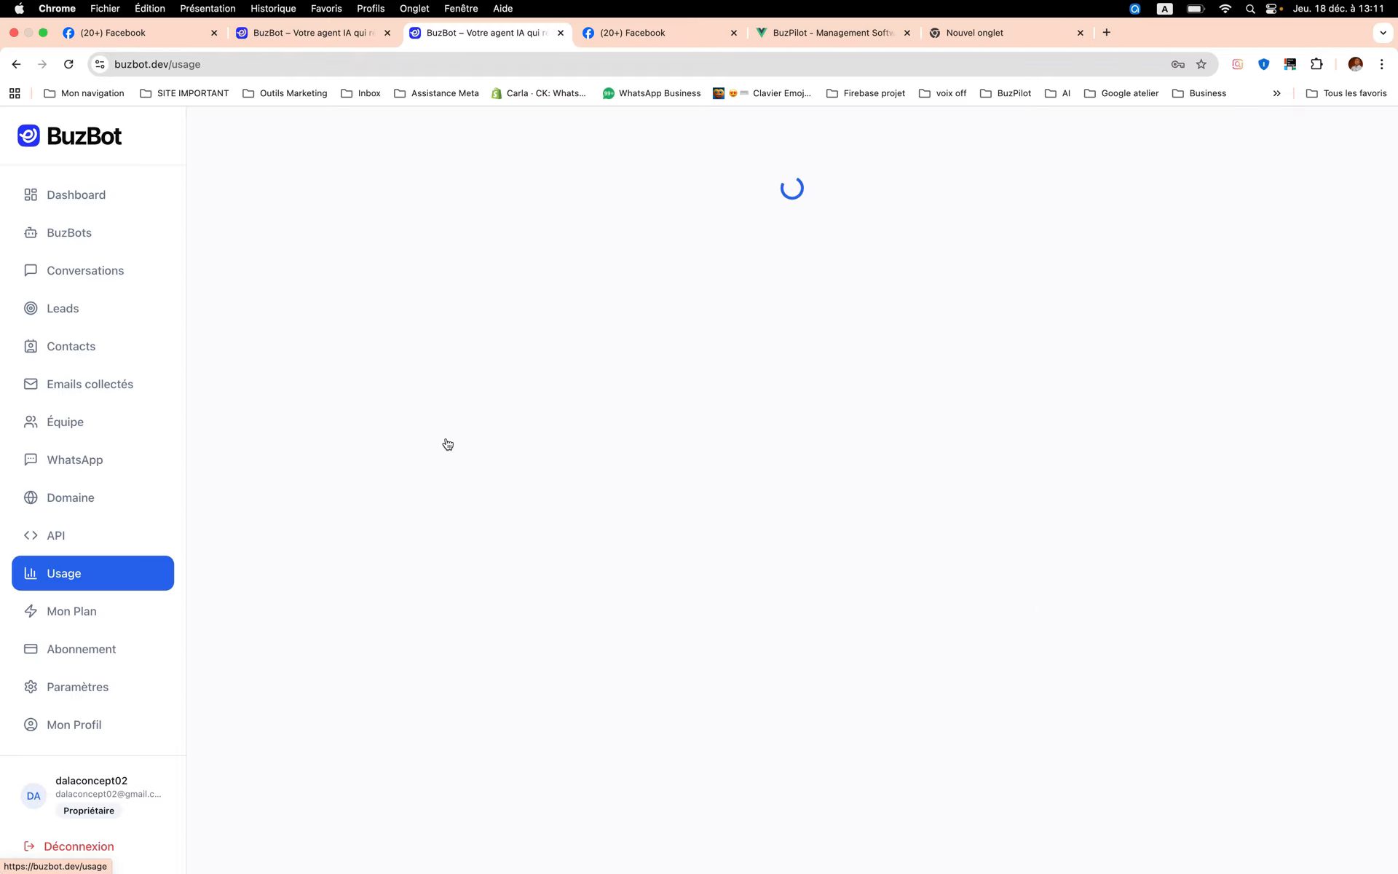
left_click(94, 611)
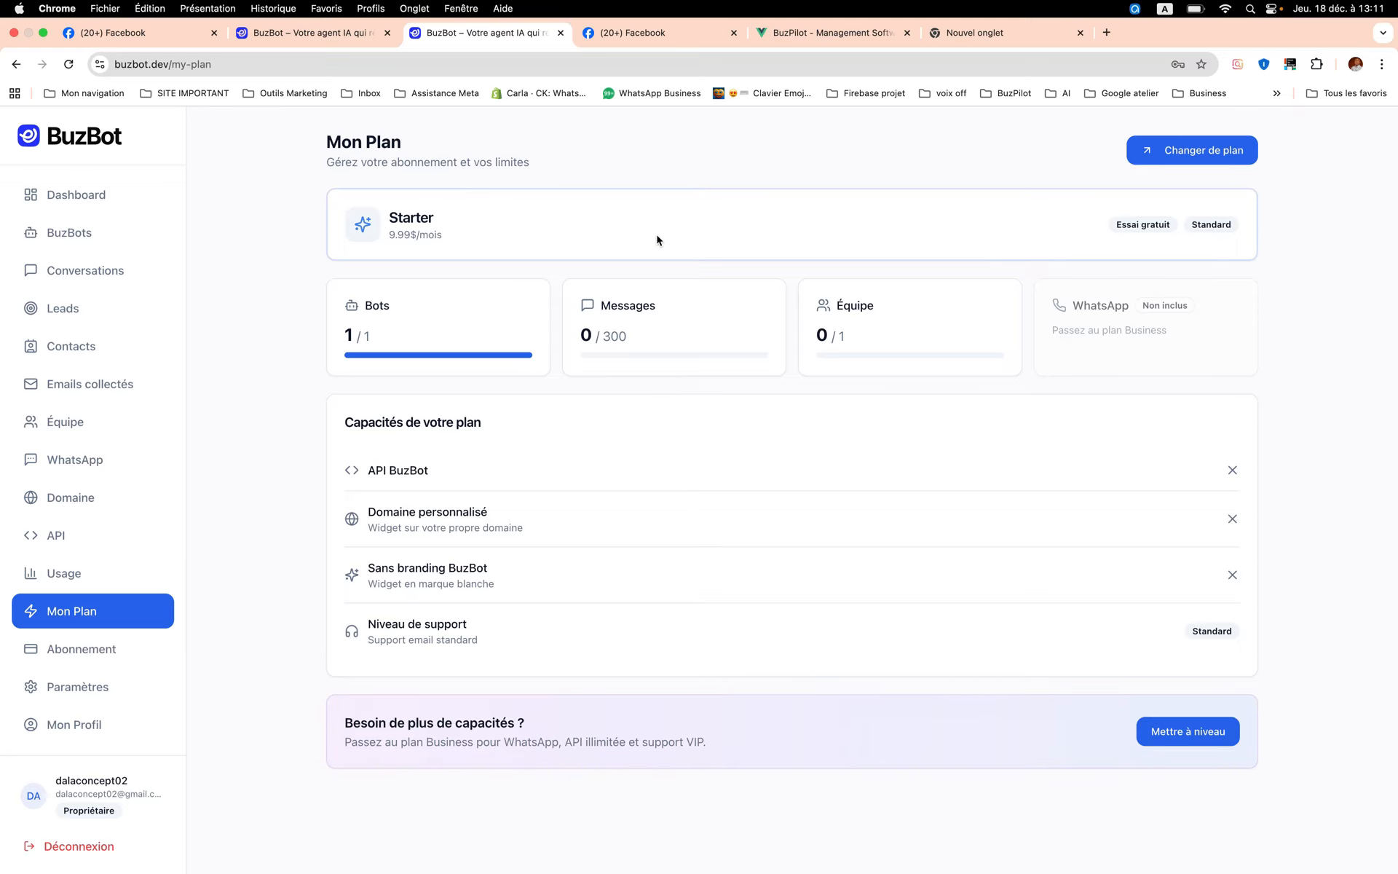
left_click(116, 655)
- Examine the company name and the available business sectors in the Paramètres company information
left_click(114, 685)
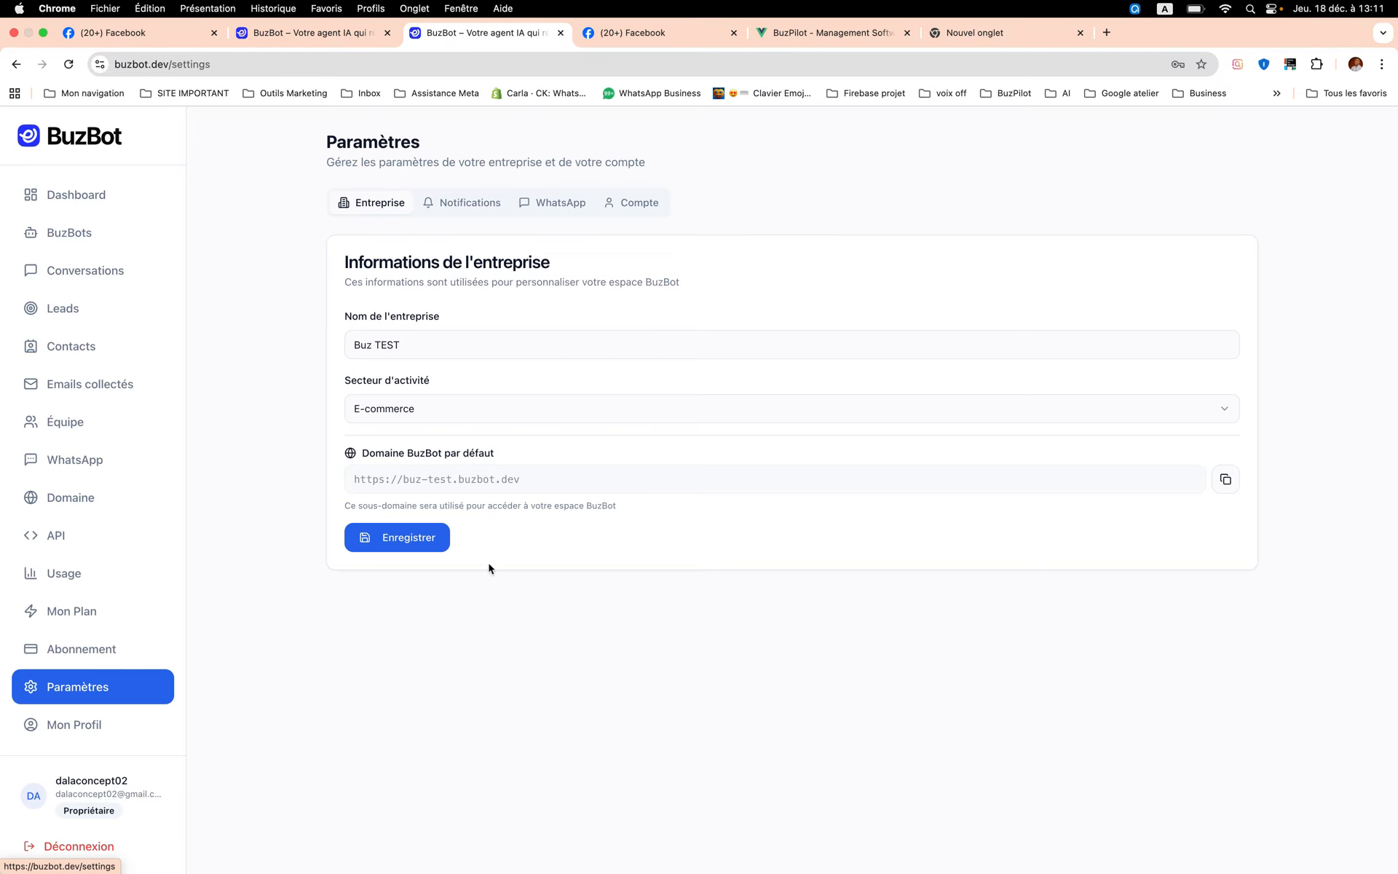
left_click(408, 356)
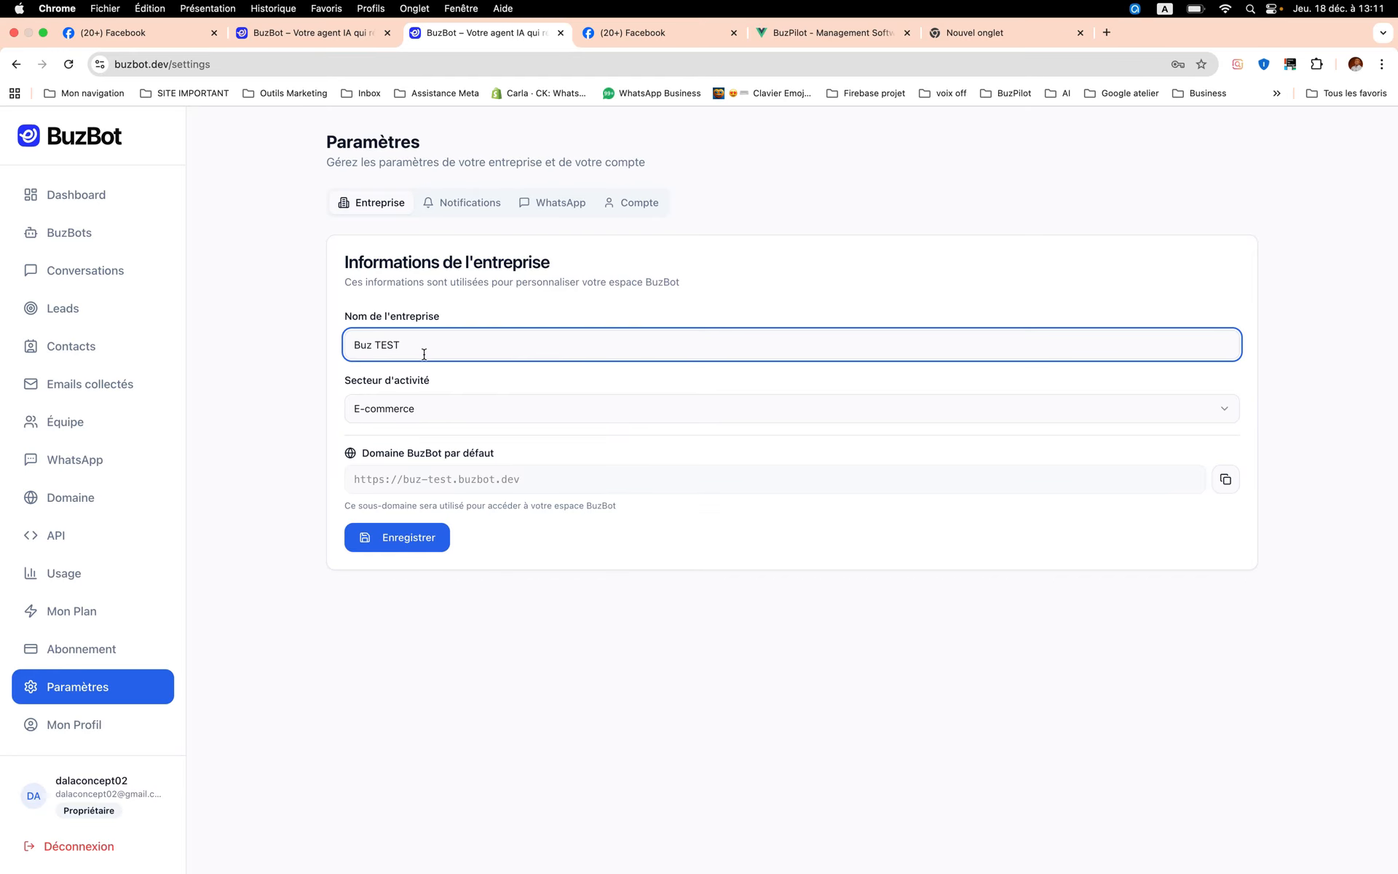
left_click(445, 417)
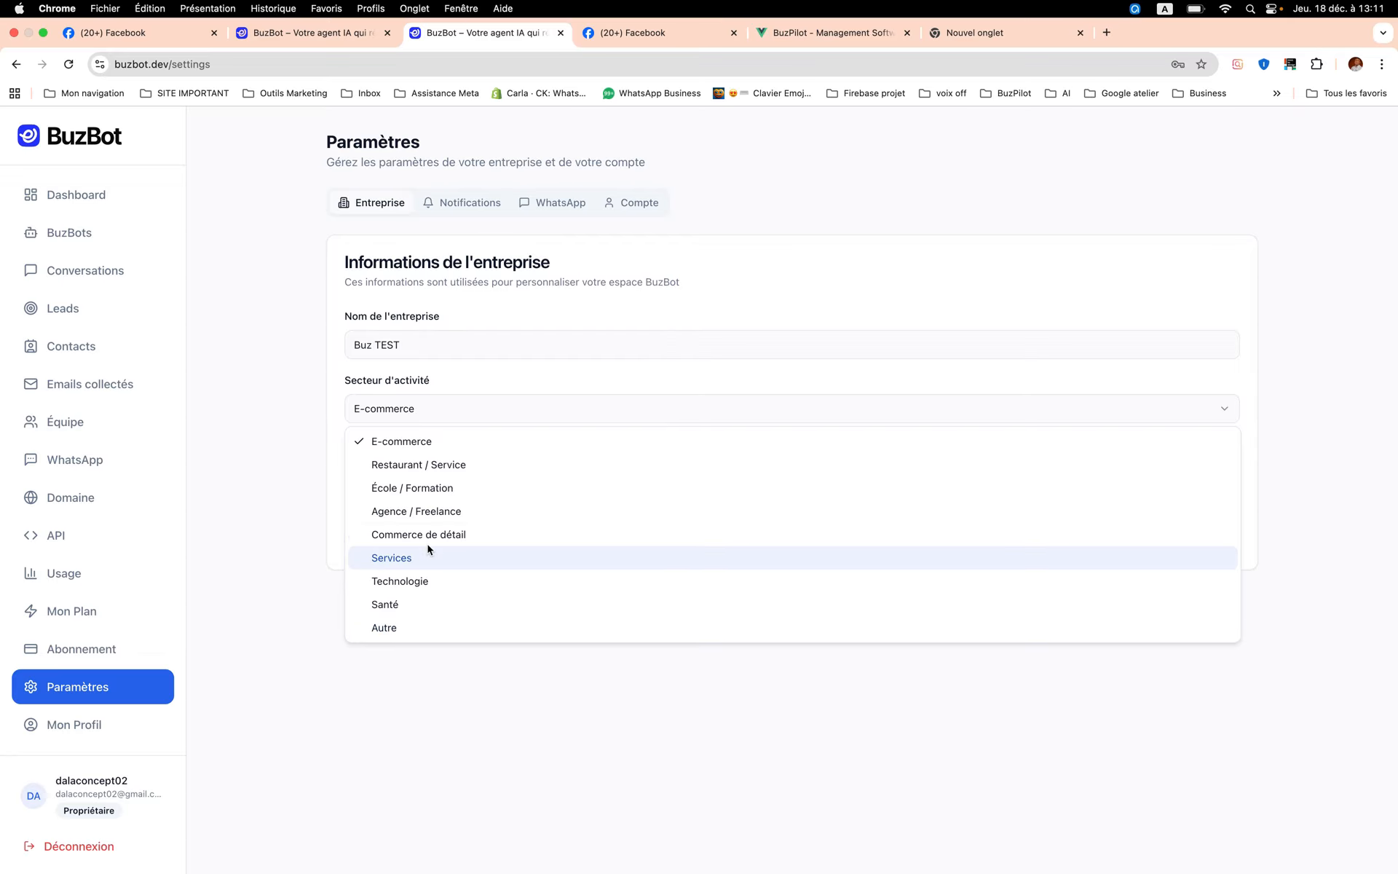
left_click(465, 399)
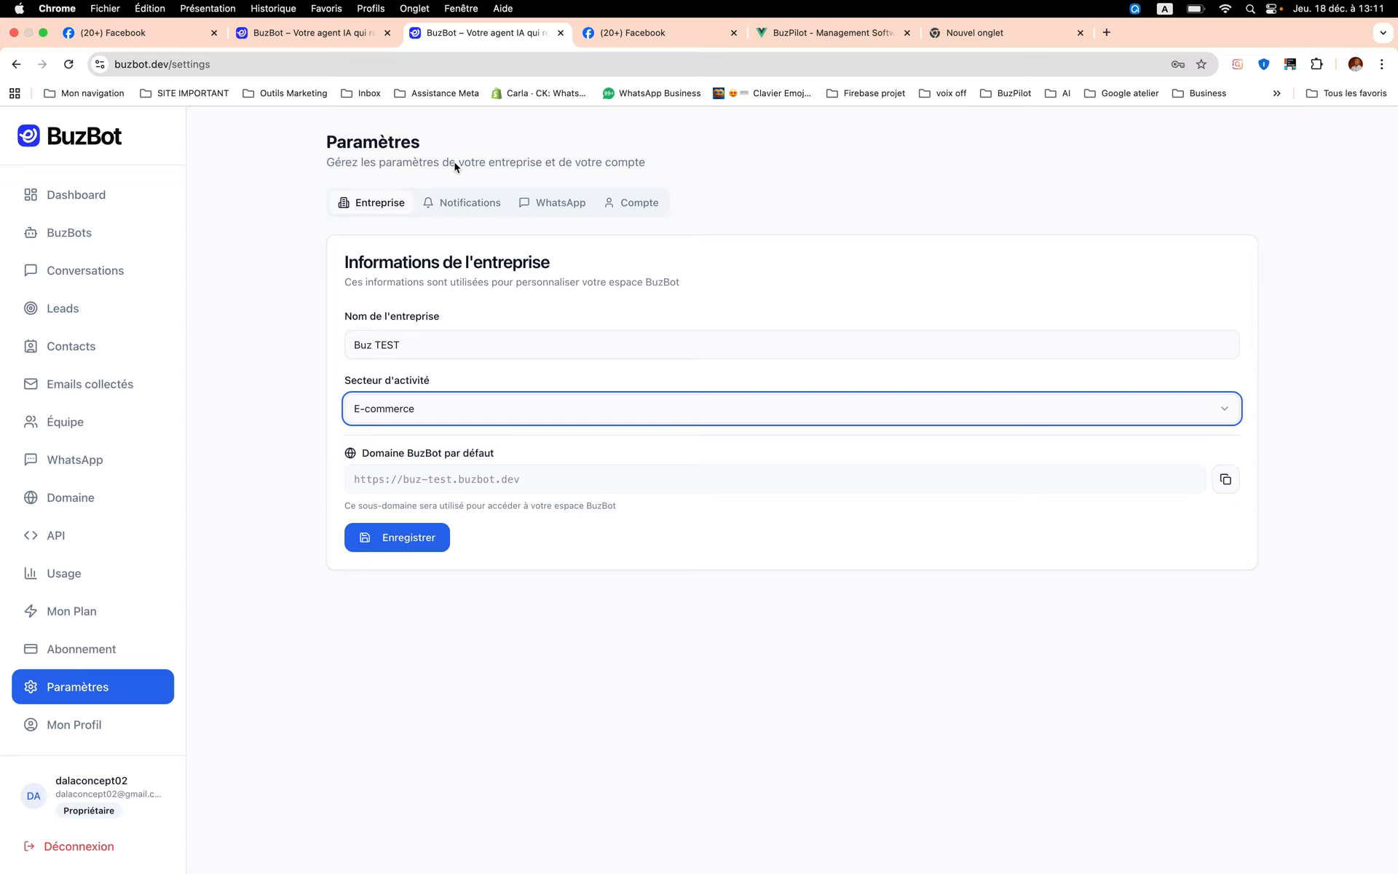
- Examine the notification preferences, the WhatsApp integration, and the account information and password sections of Paramètres
left_click(468, 215)
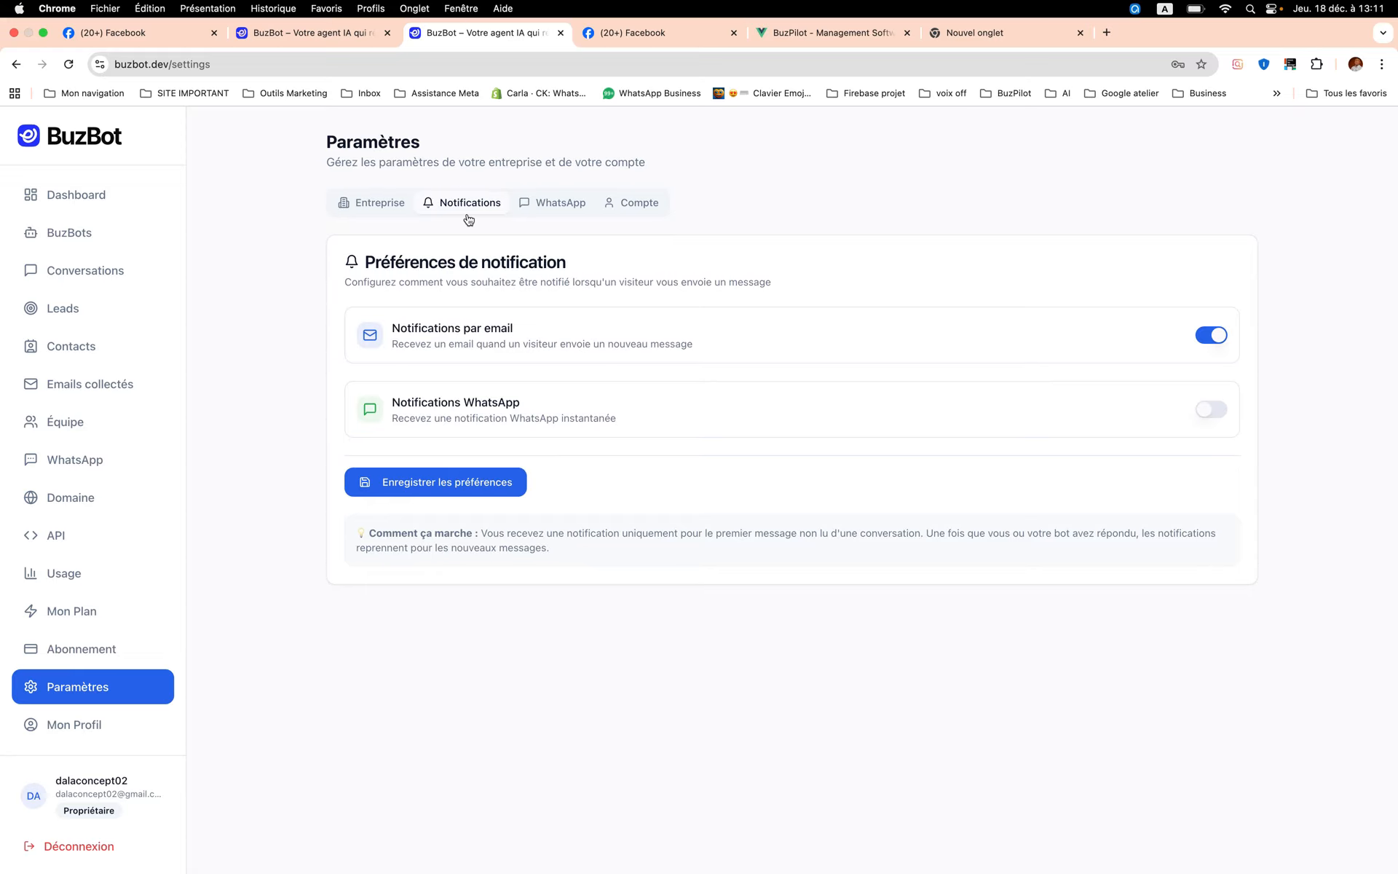
left_click(558, 210)
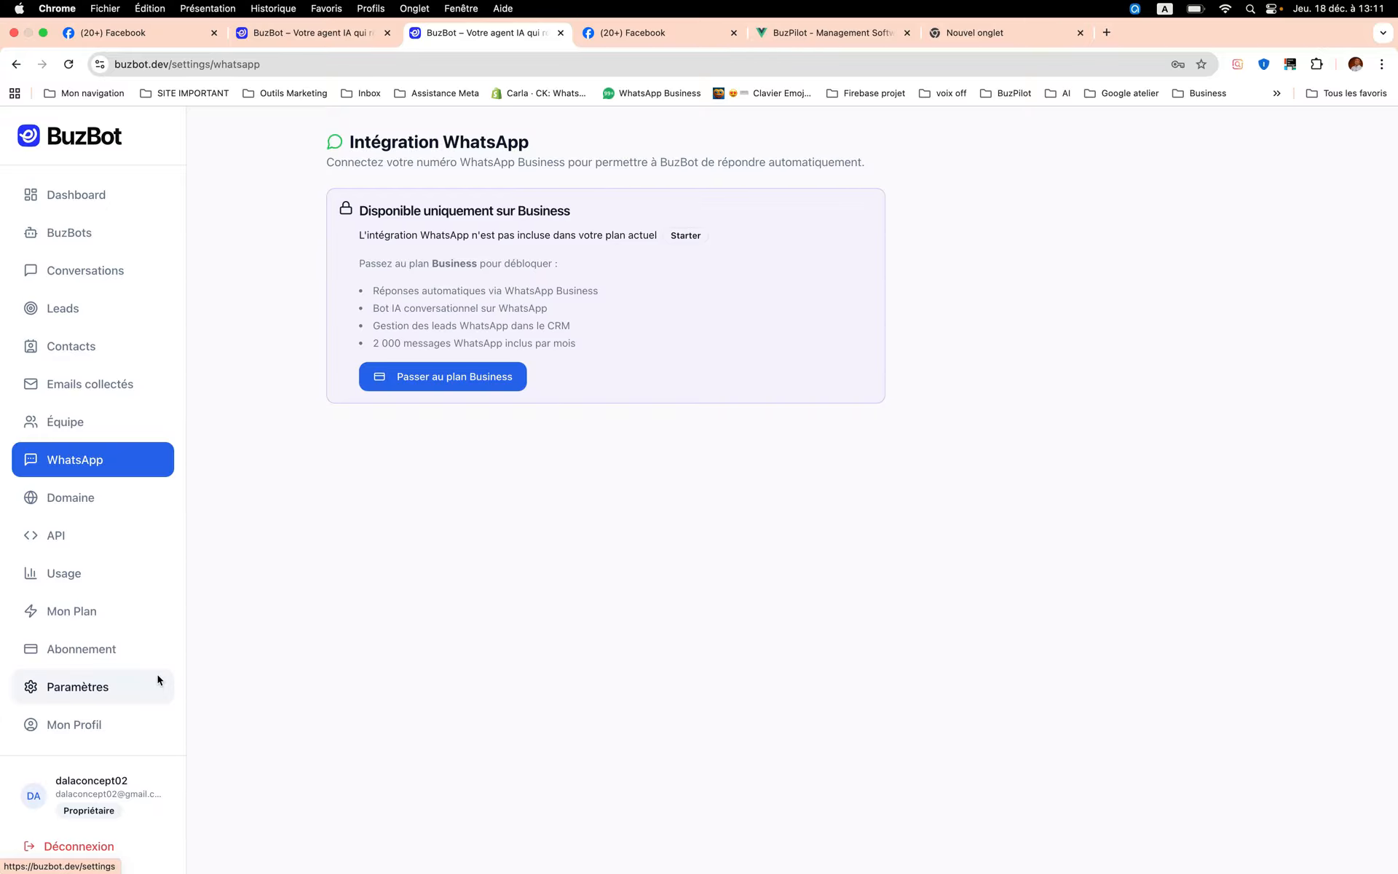
left_click(125, 684)
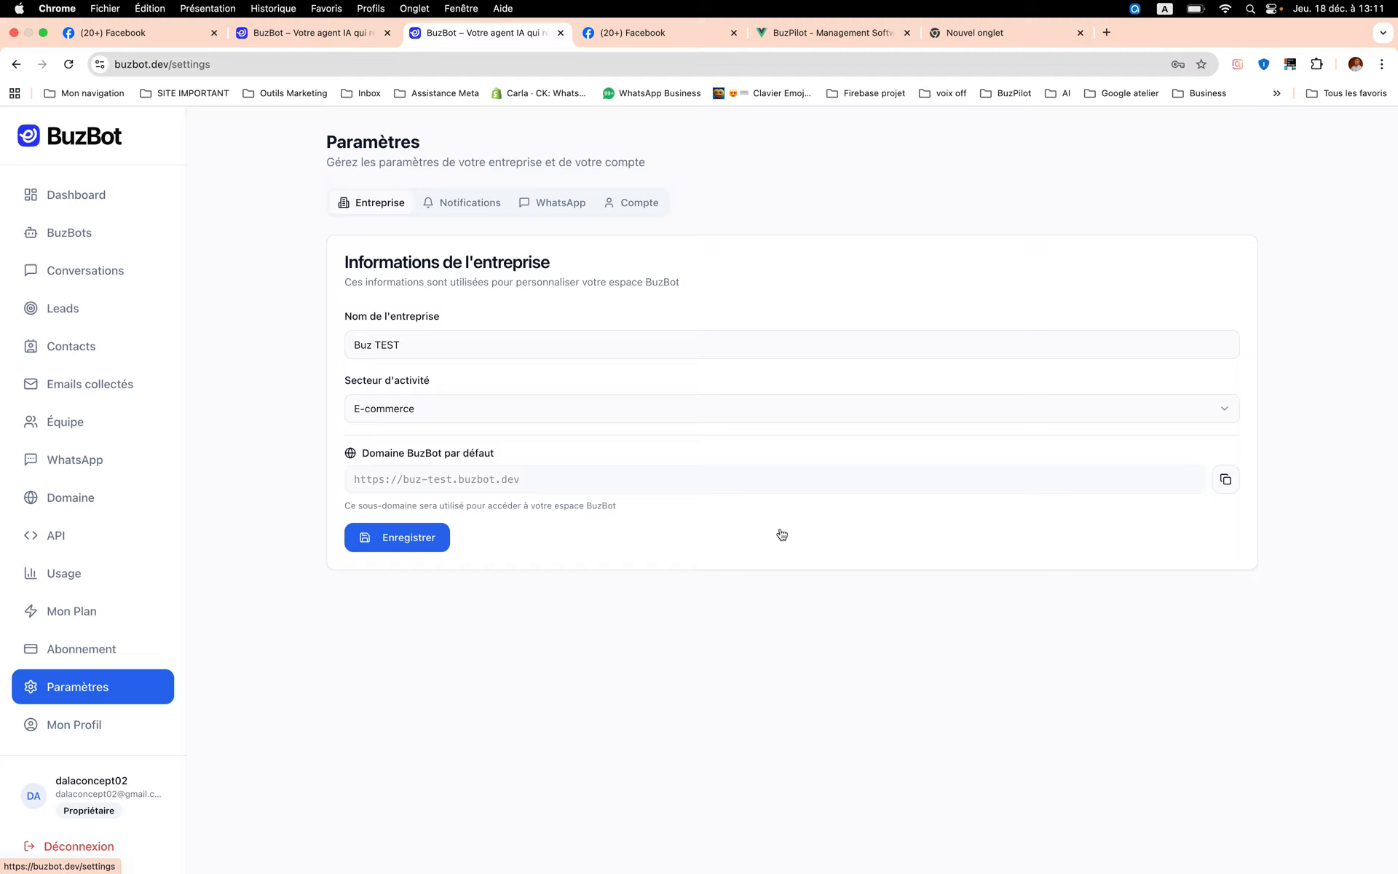
left_click(647, 206)
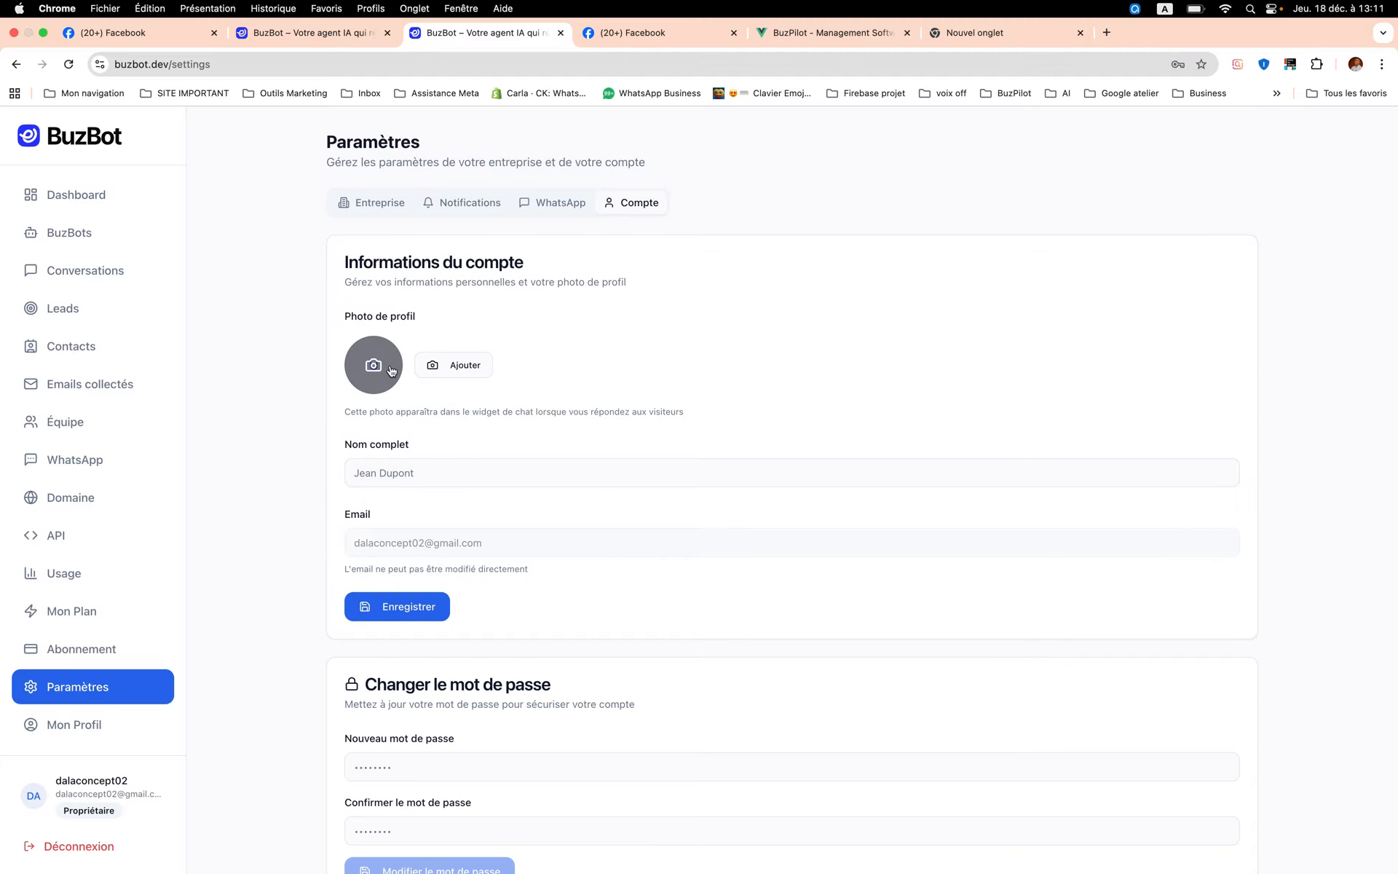
left_click(459, 472)
scroll(459, 472, "down", 2)
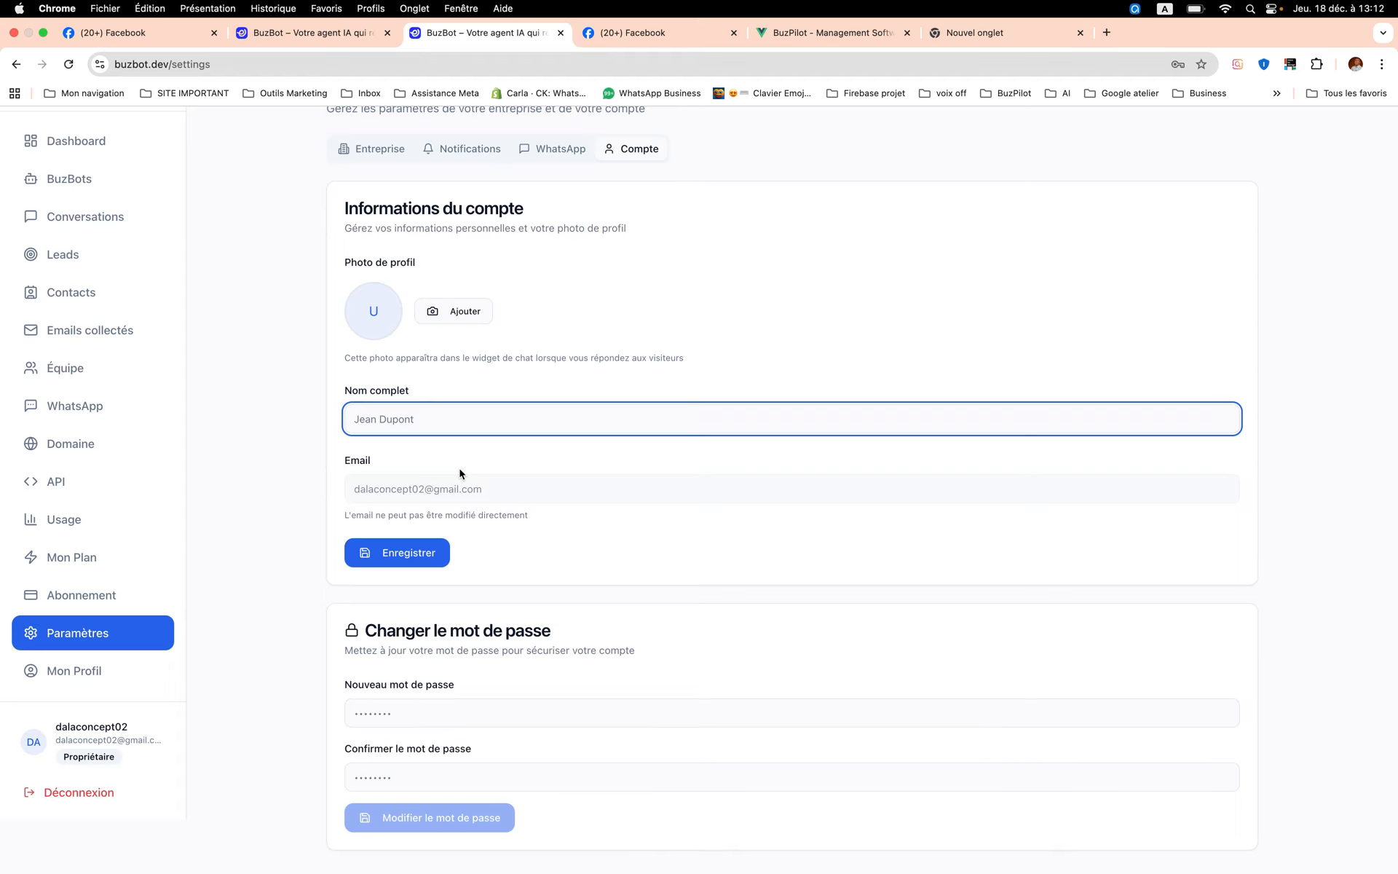
scroll(473, 447, "down", 1)
- Look over the profile information and password sections of Mon Profil and return to the BuzBots list
left_click(85, 678)
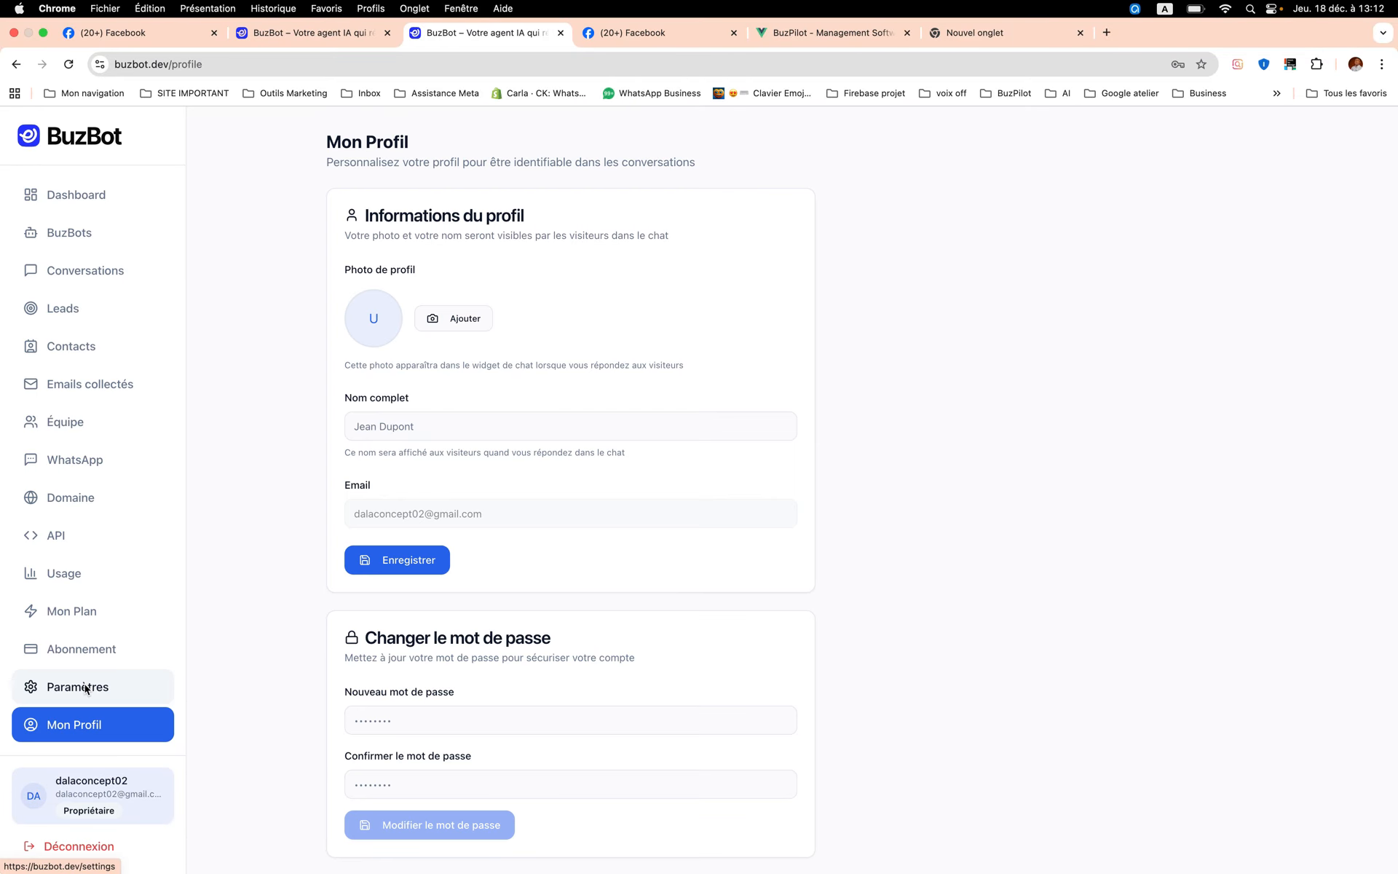
scroll(528, 524, "down", 1)
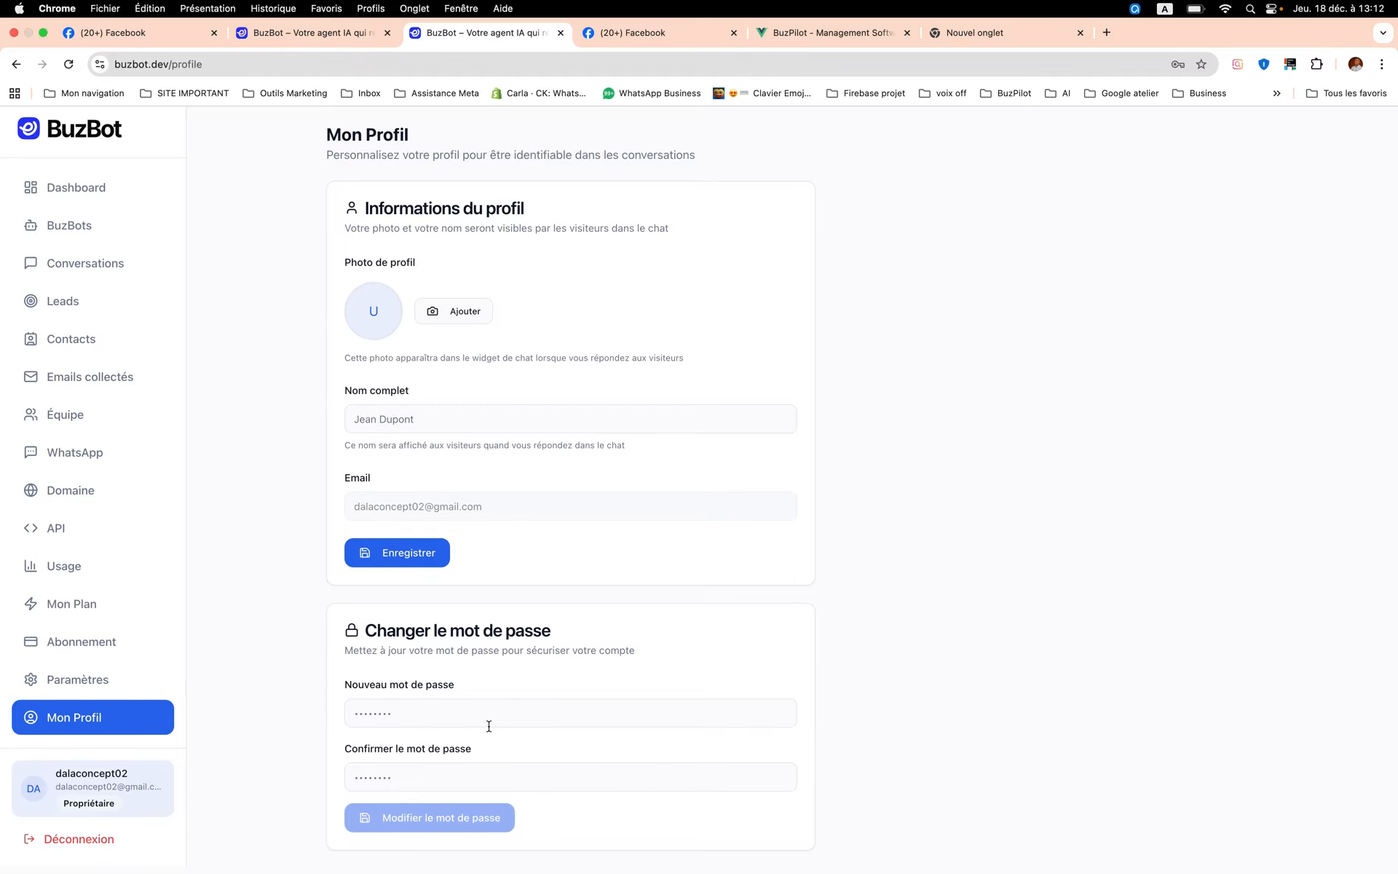
scroll(488, 725, "up", 1)
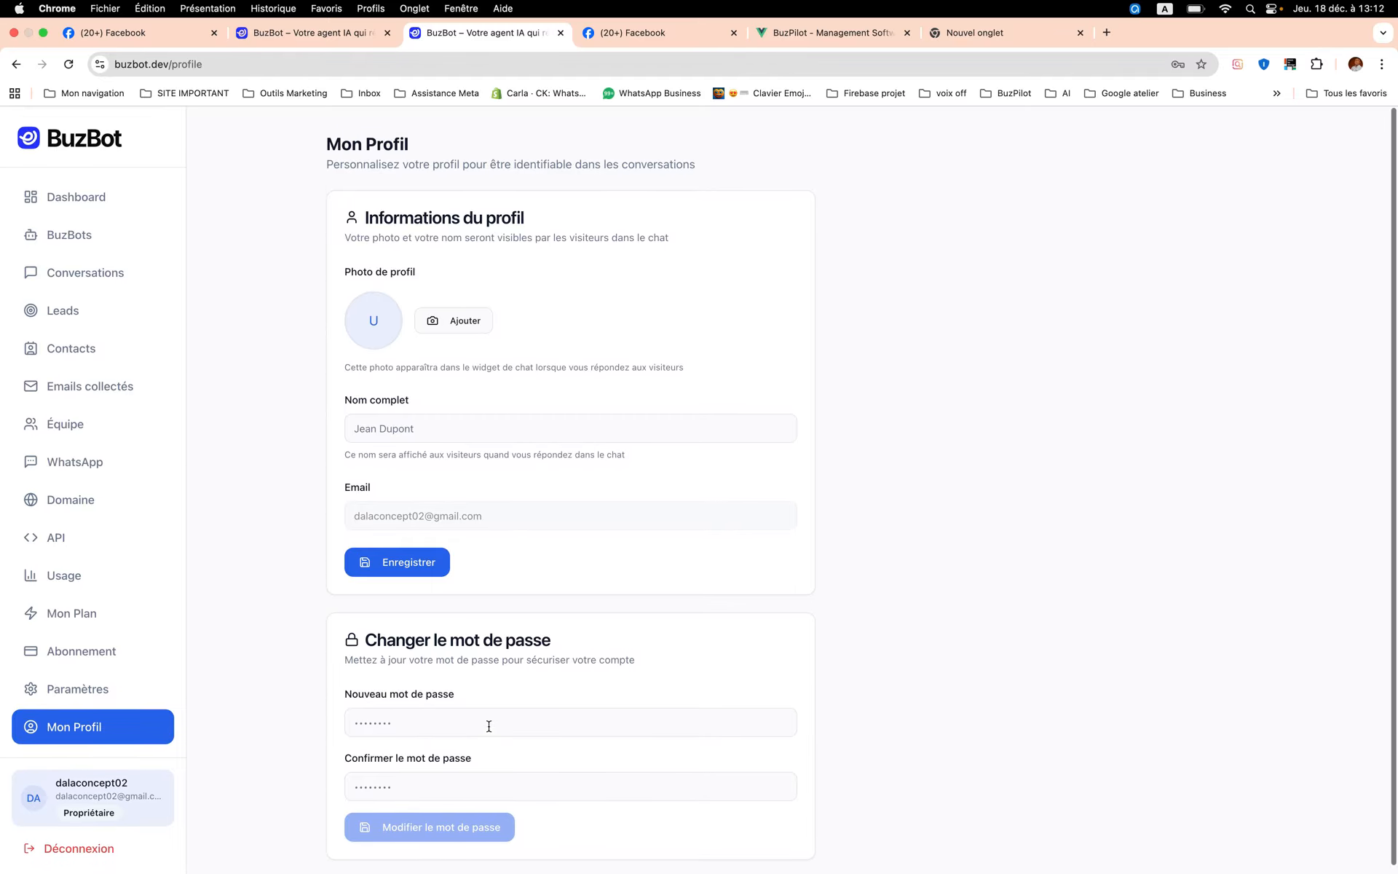
left_click(89, 235)
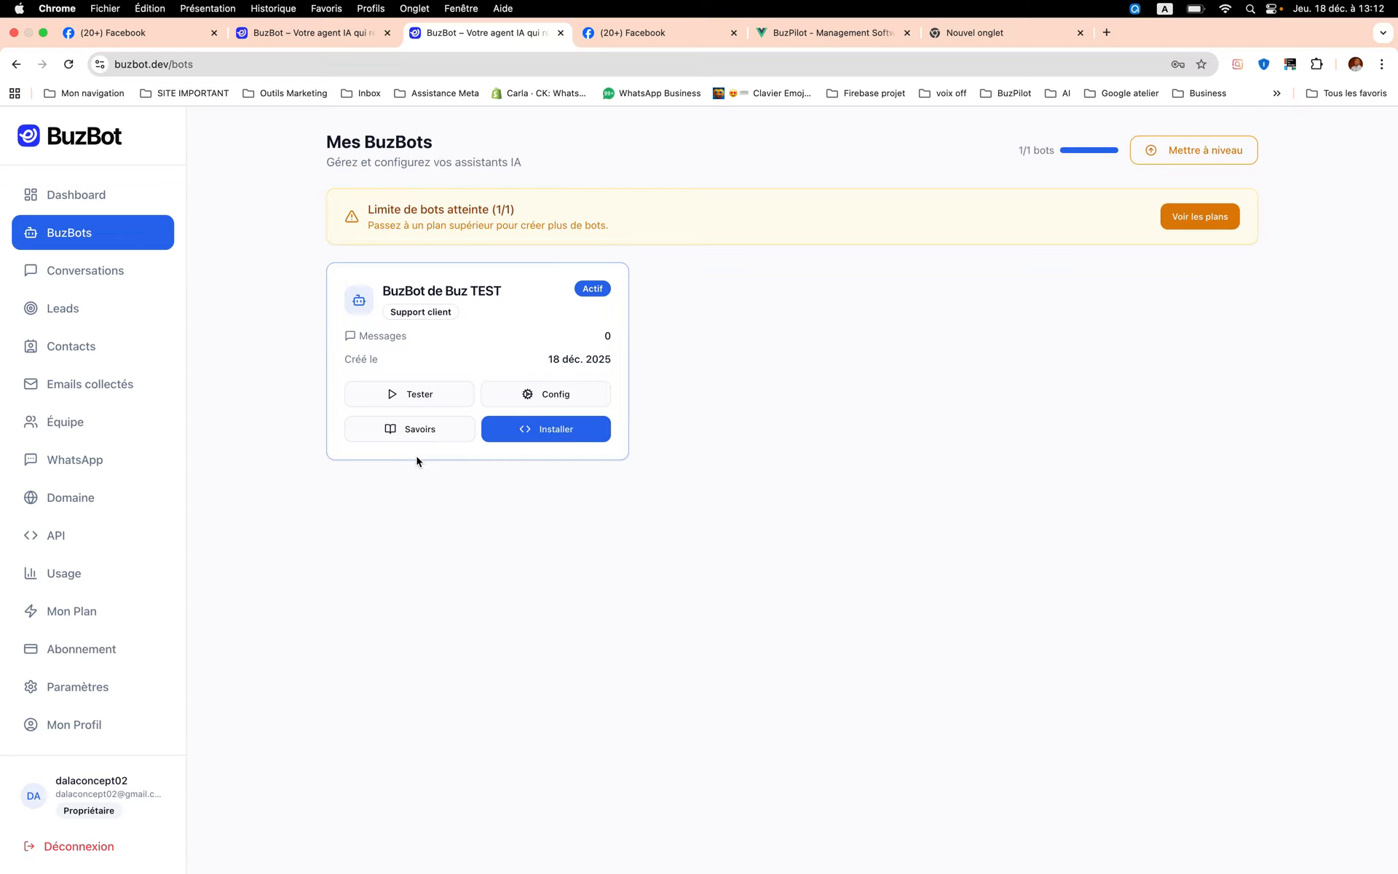
- Open dstore-shop.com in a new browser tab and look over the store's home page down to its products
left_click(1106, 33)
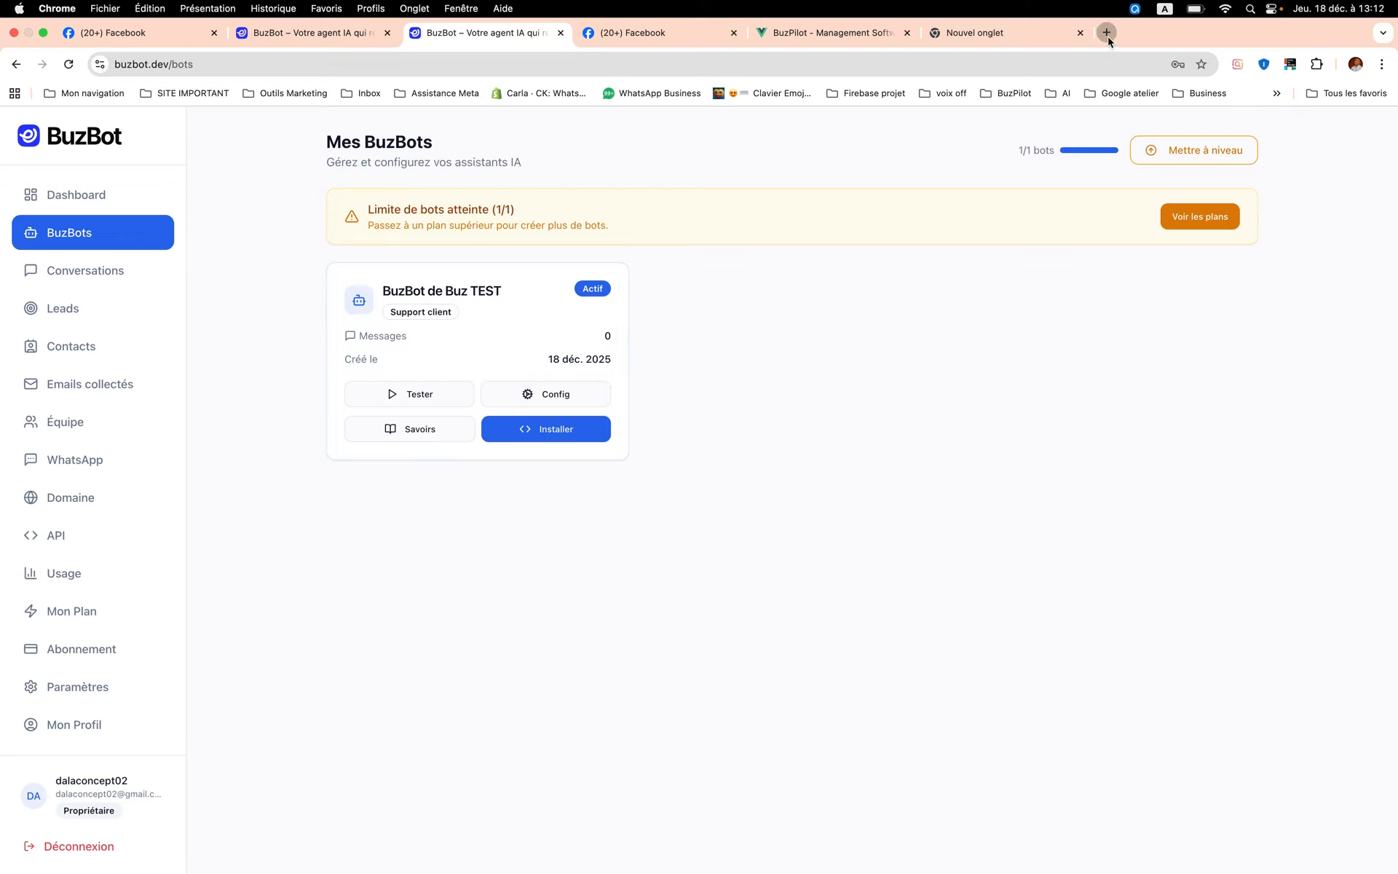
type("ds")
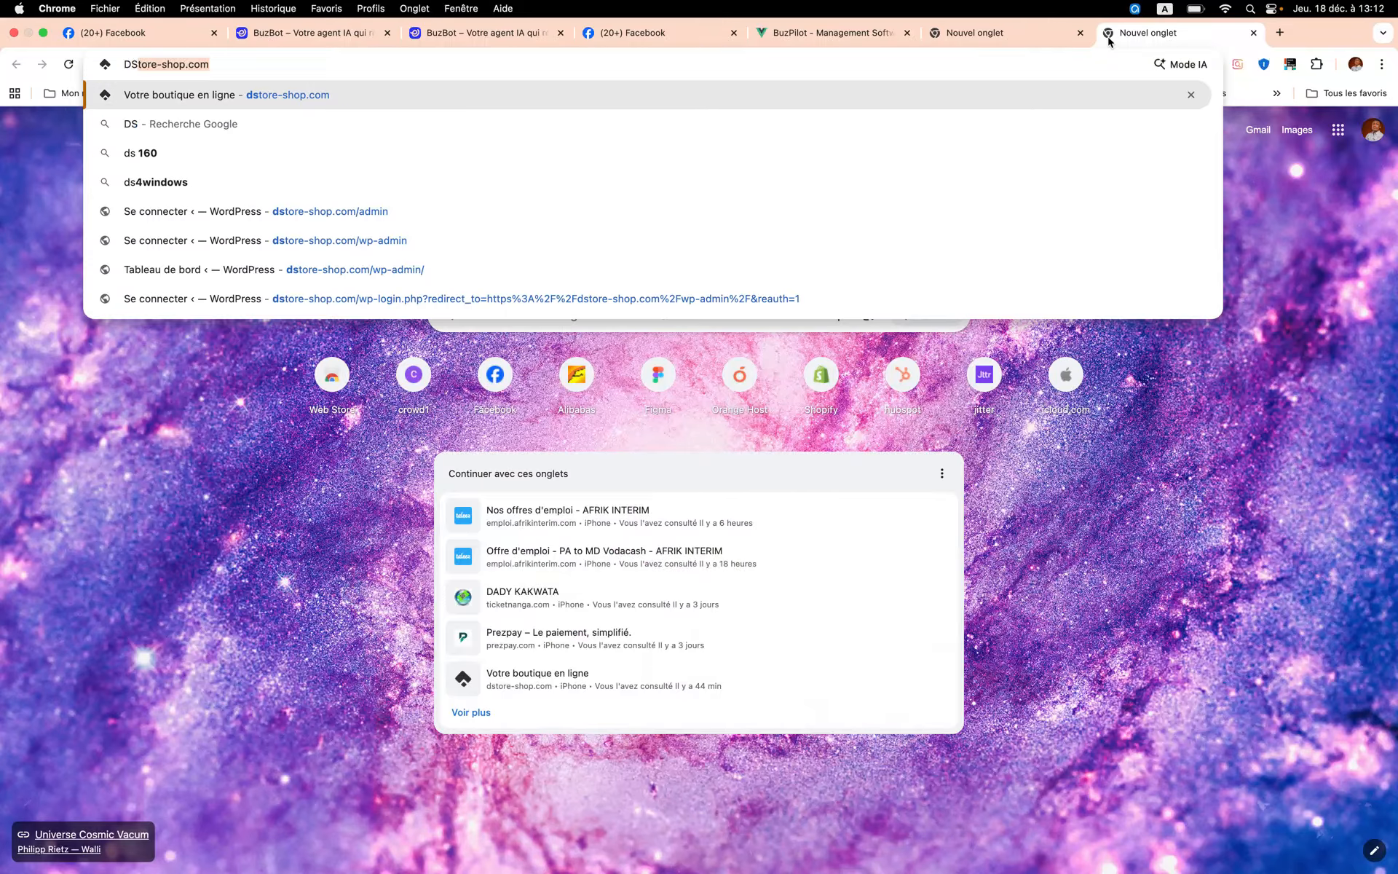
key("Return")
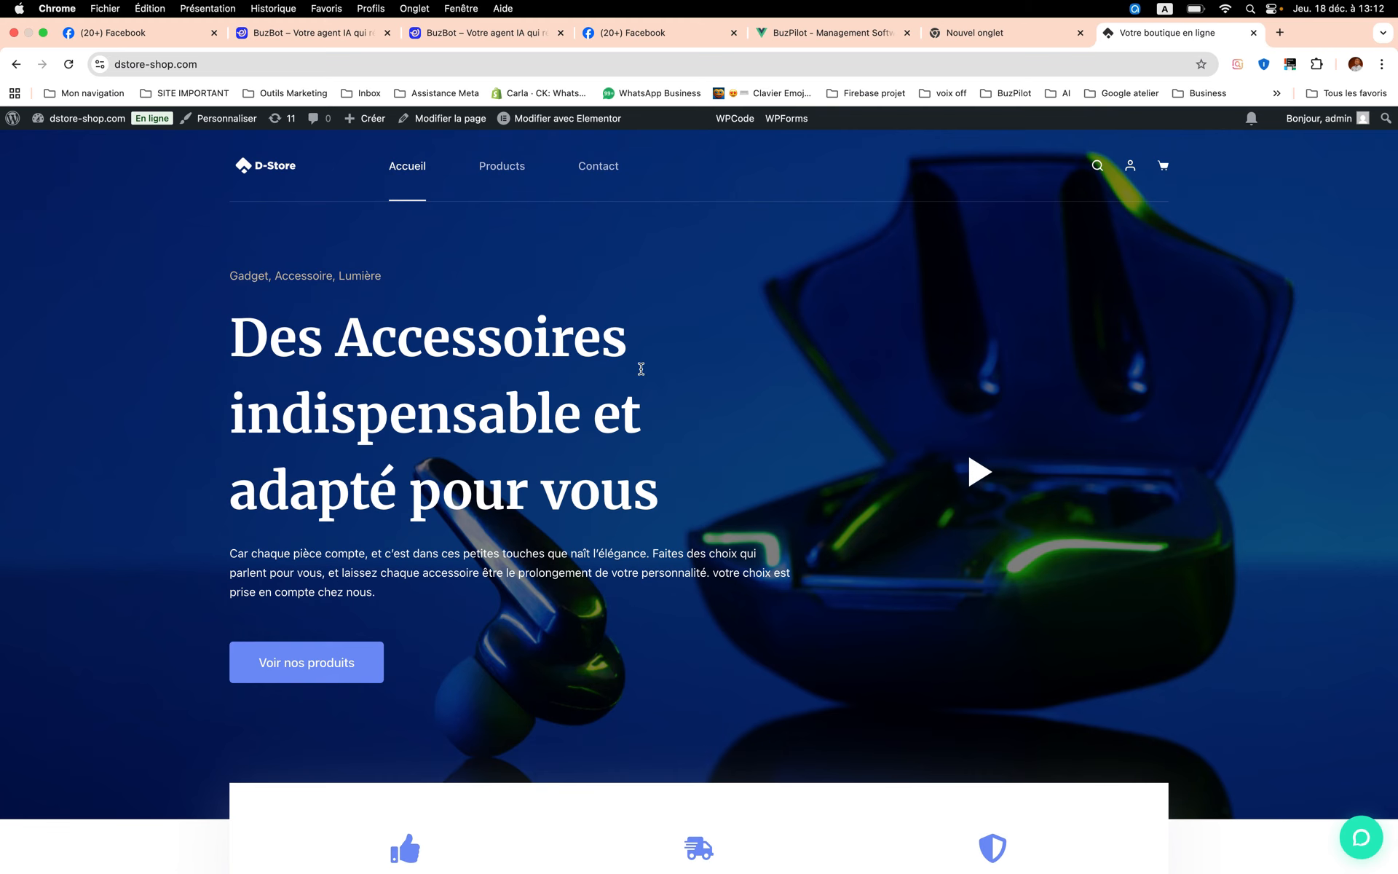
scroll(787, 484, "down", 10)
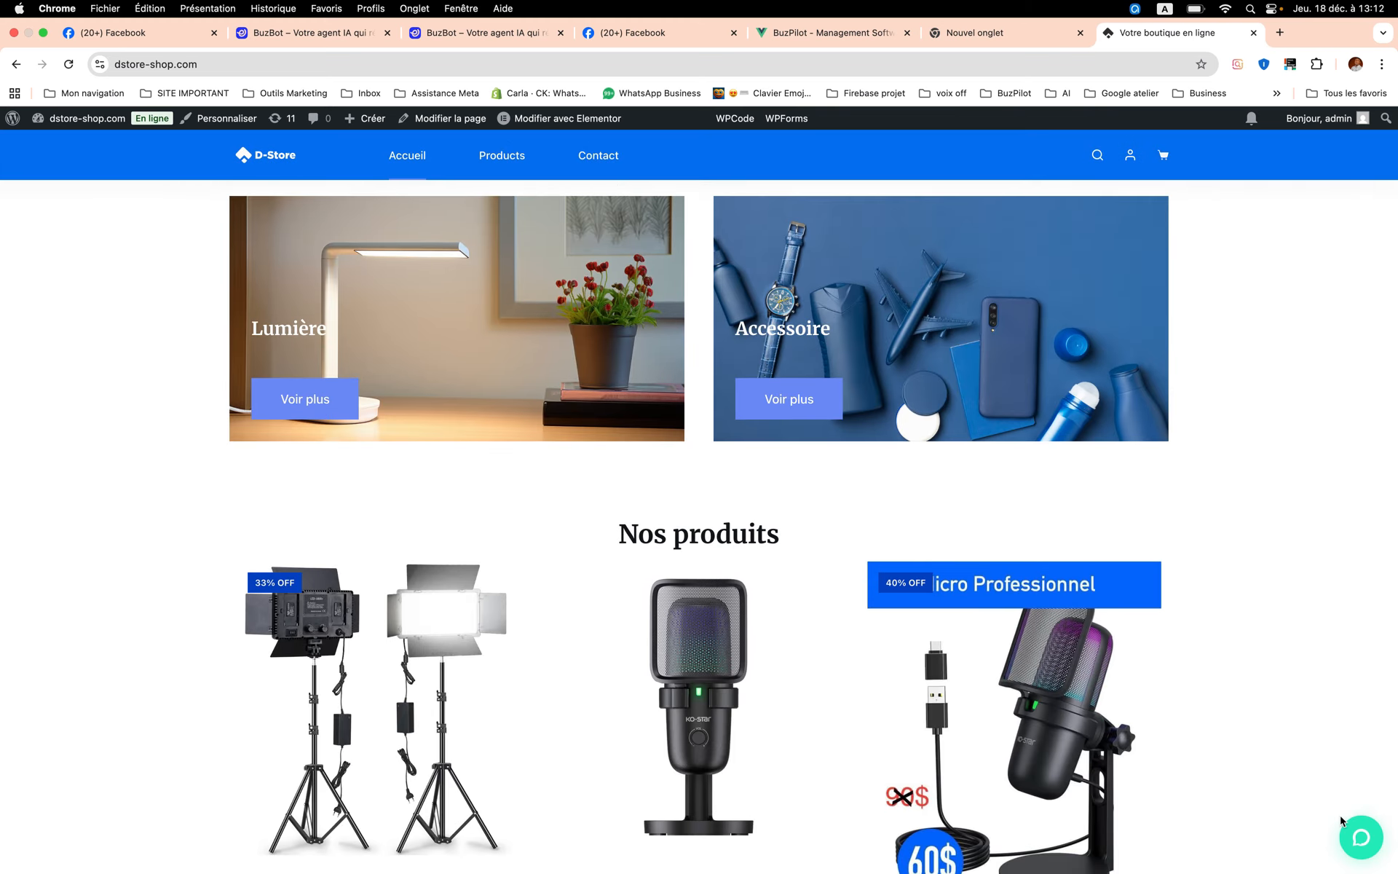
- Start a new discussion in the store's chat widget and send the message "BONJOUR"
left_click(1356, 866)
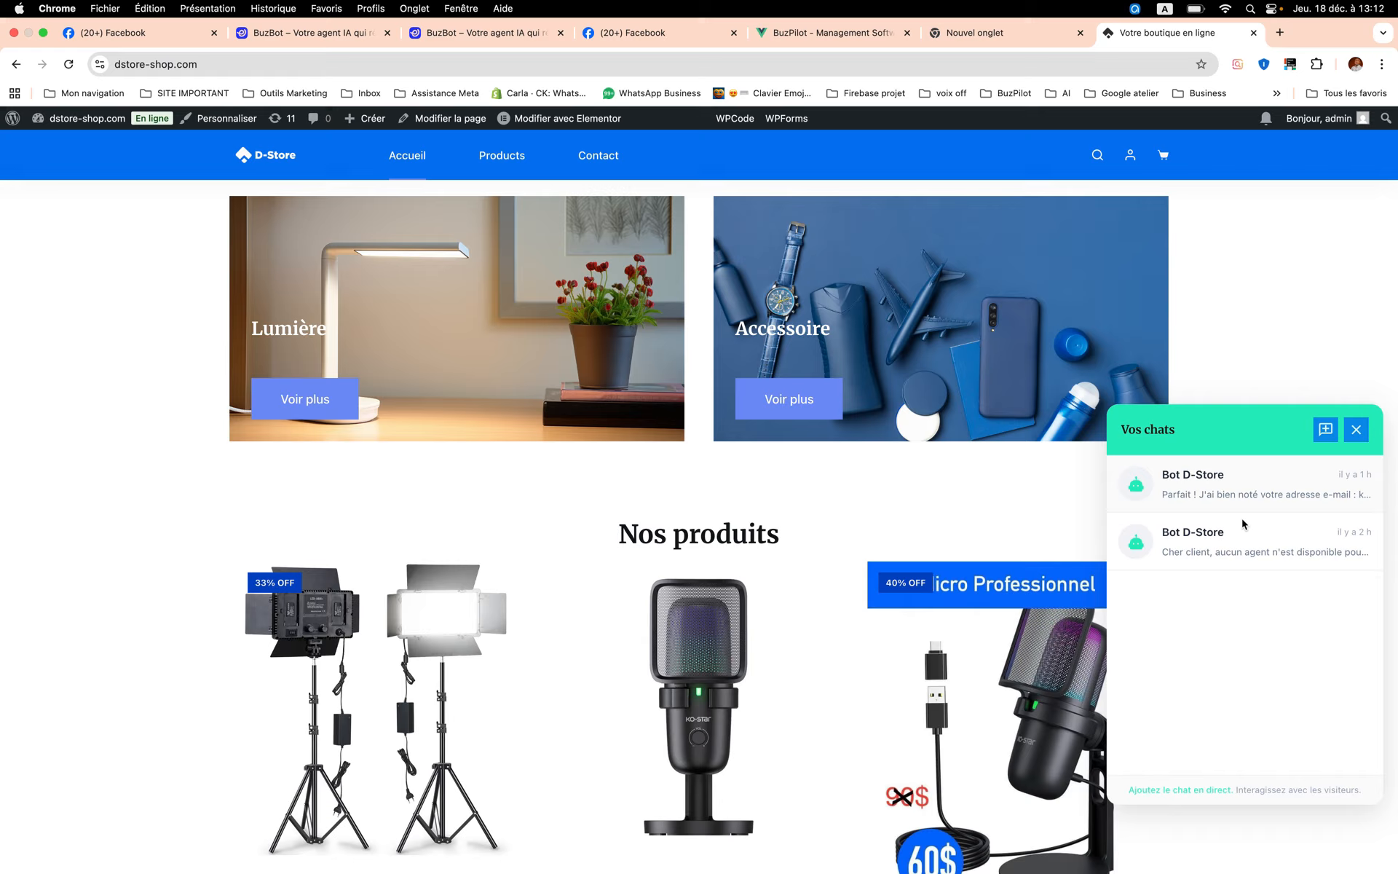
left_click(1326, 432)
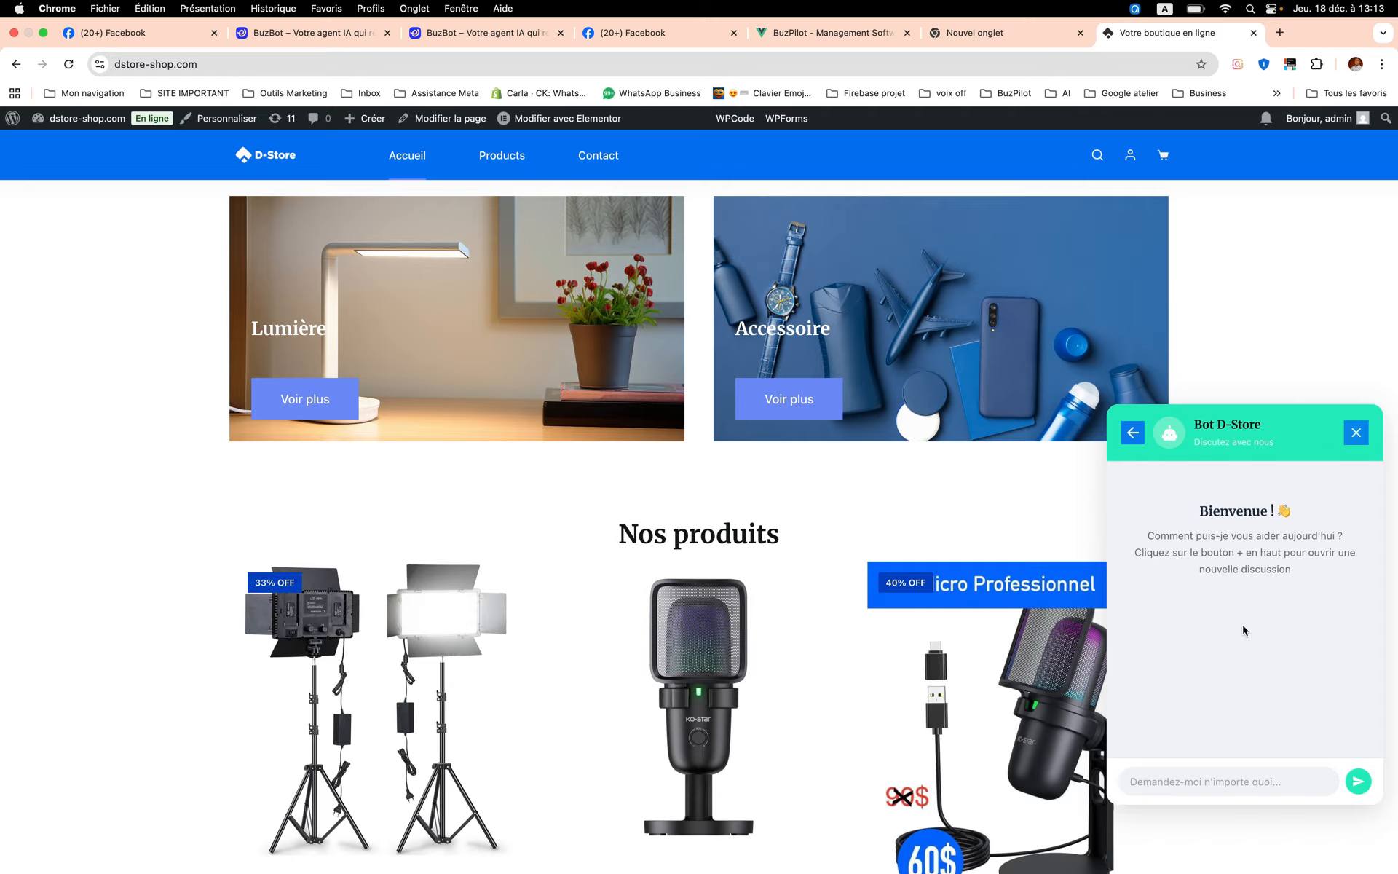
left_click(1253, 785)
type("BONJOUR")
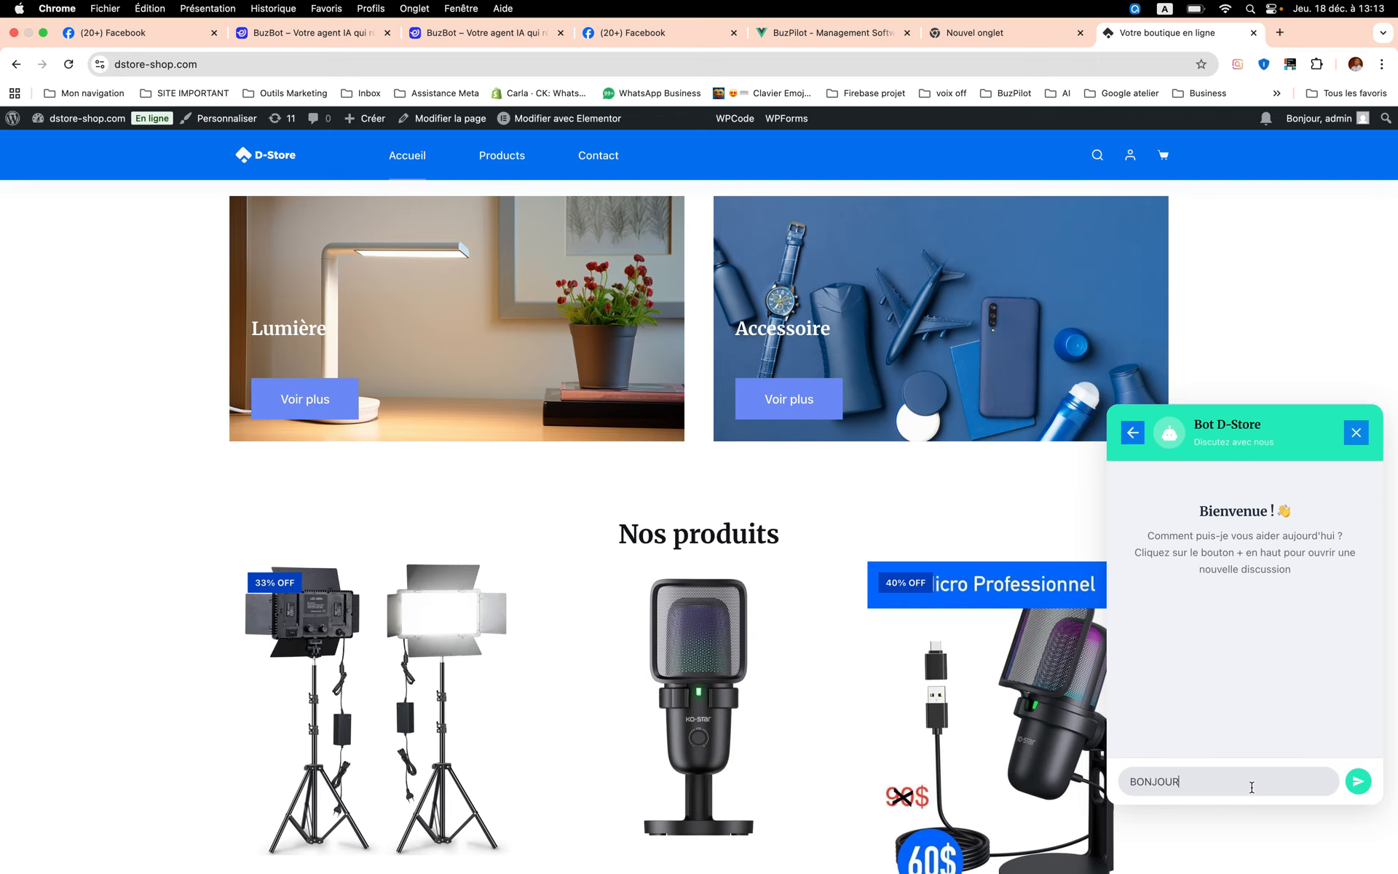
key("Return")
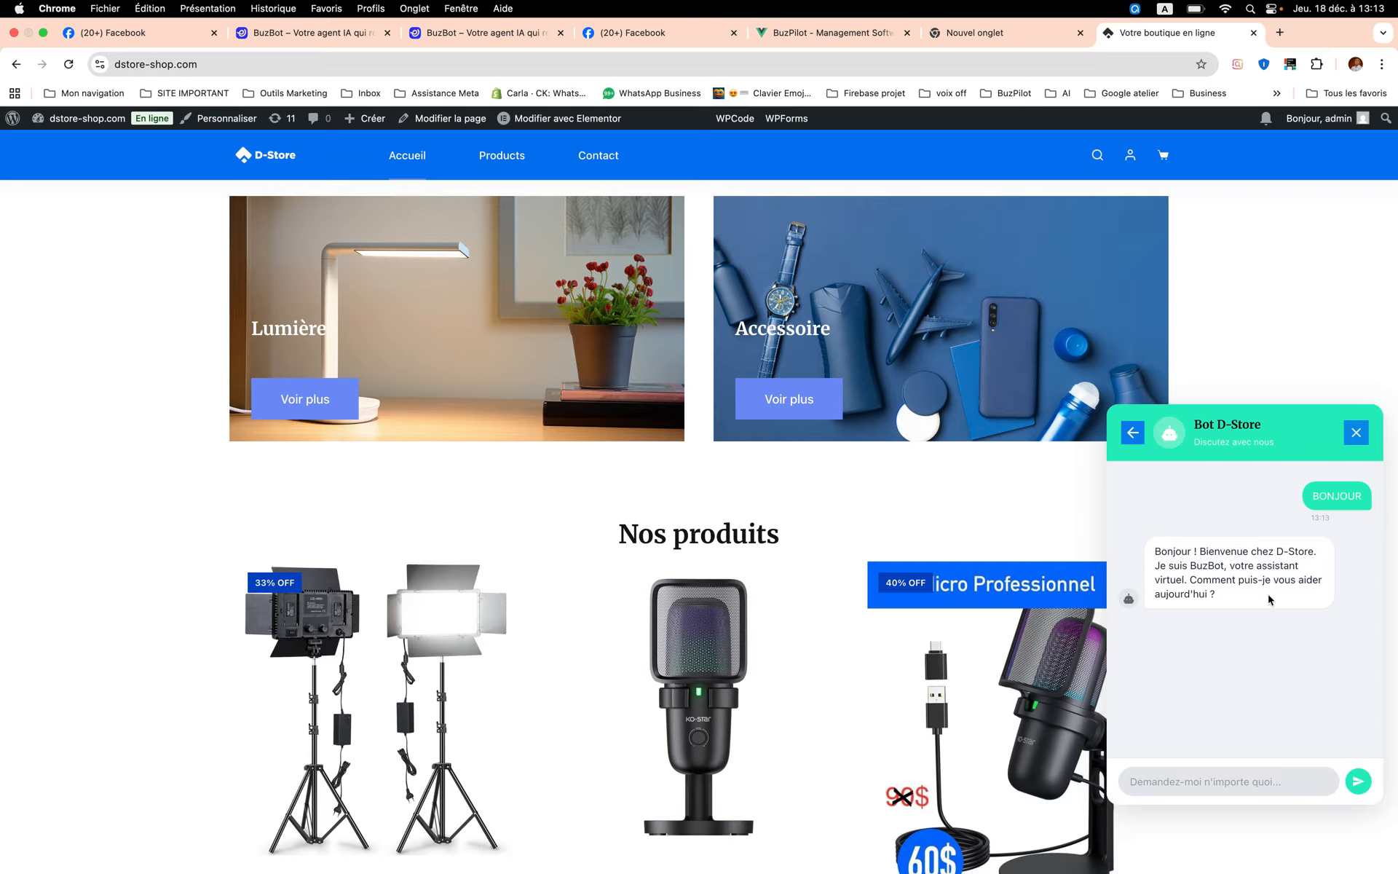
- Ask the store's chatbot "Quel sont les produits qui son disponible" and read its reply
left_click(1252, 778)
scroll(464, 418, "up", 10)
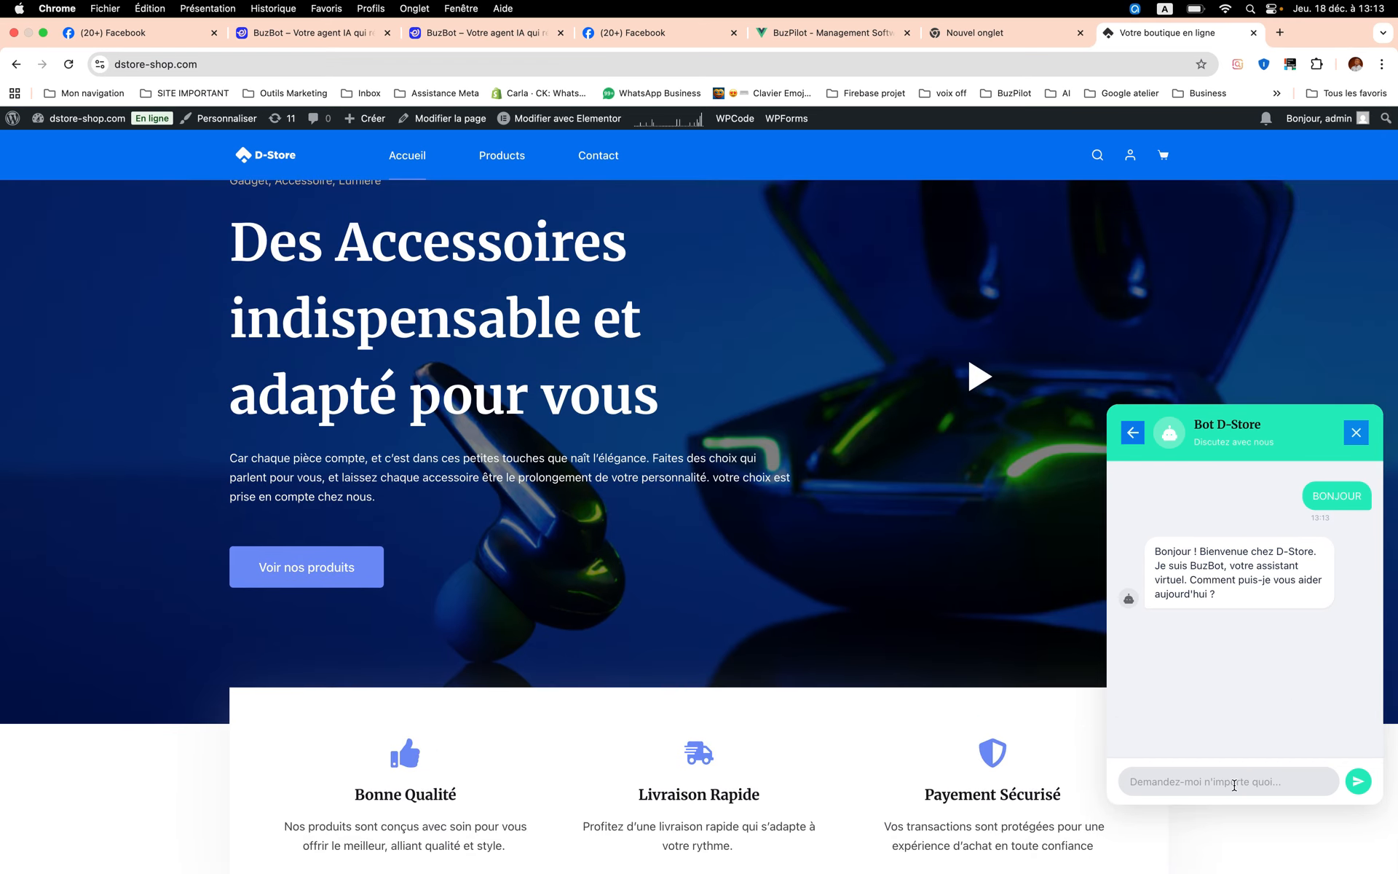
type("Quel sont les produits qui son disponible")
key("Return")
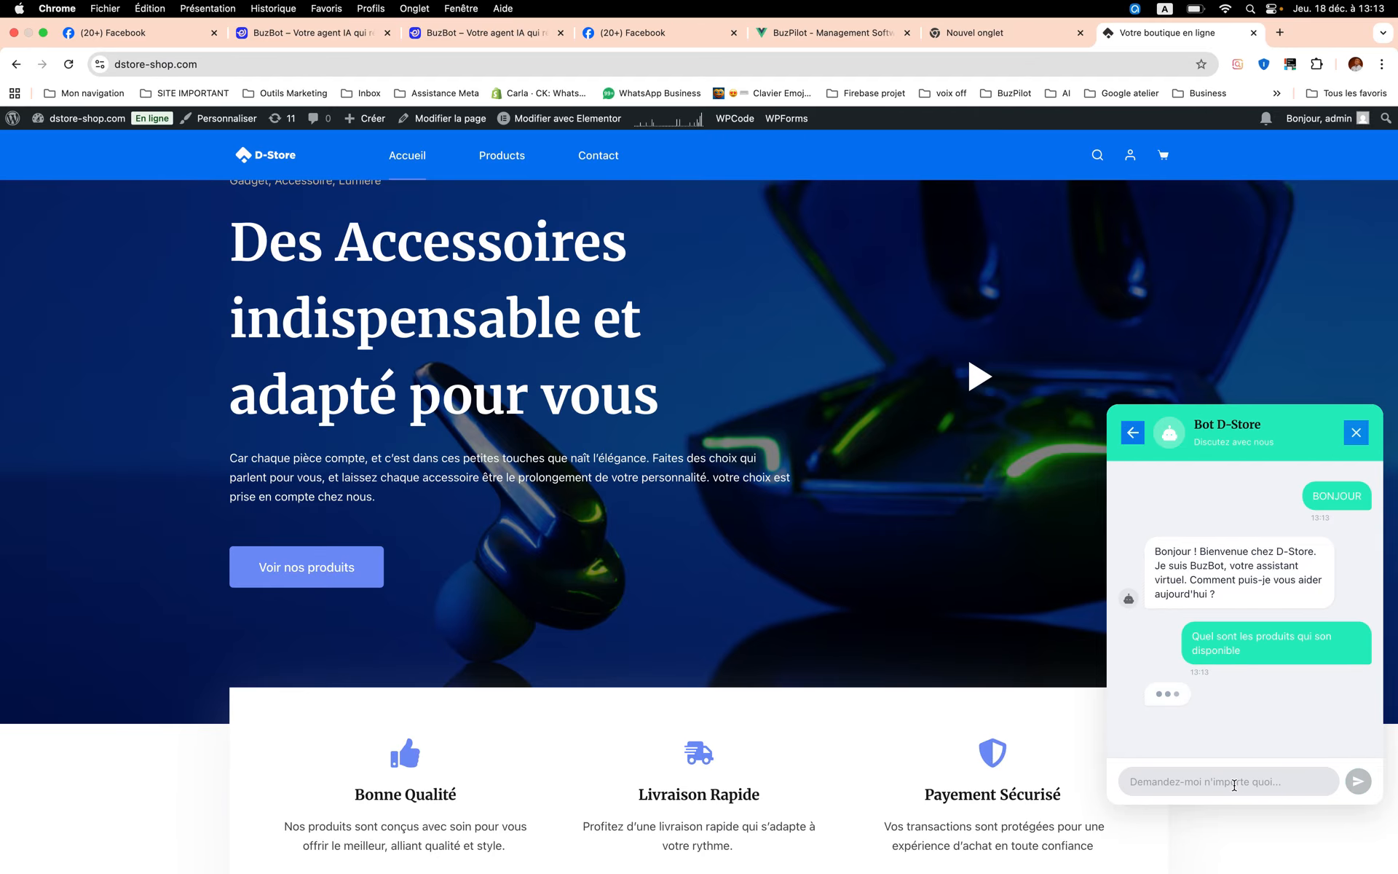
scroll(1271, 620, "down", 1)
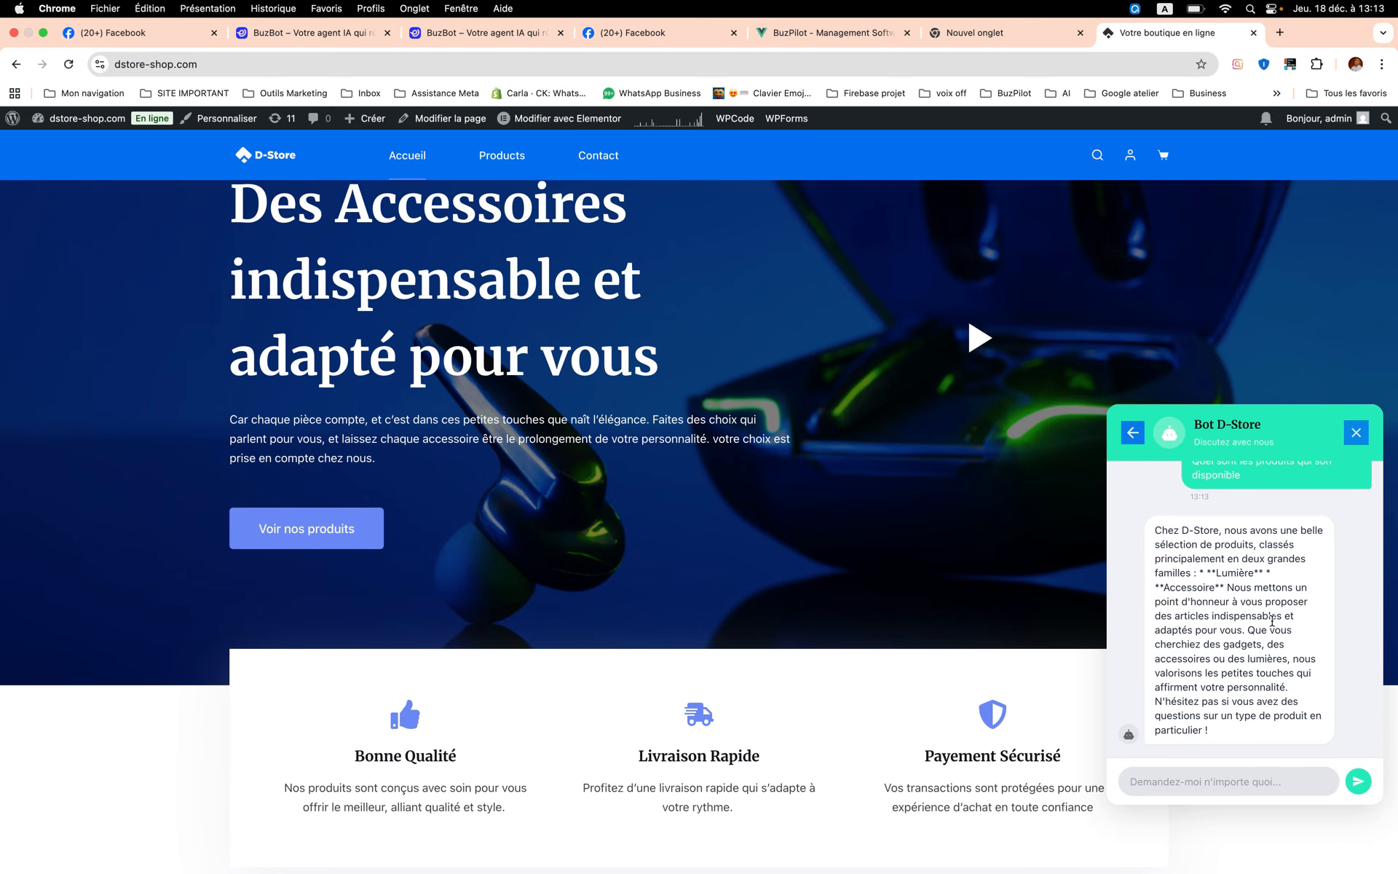
scroll(1252, 631, "down", 1)
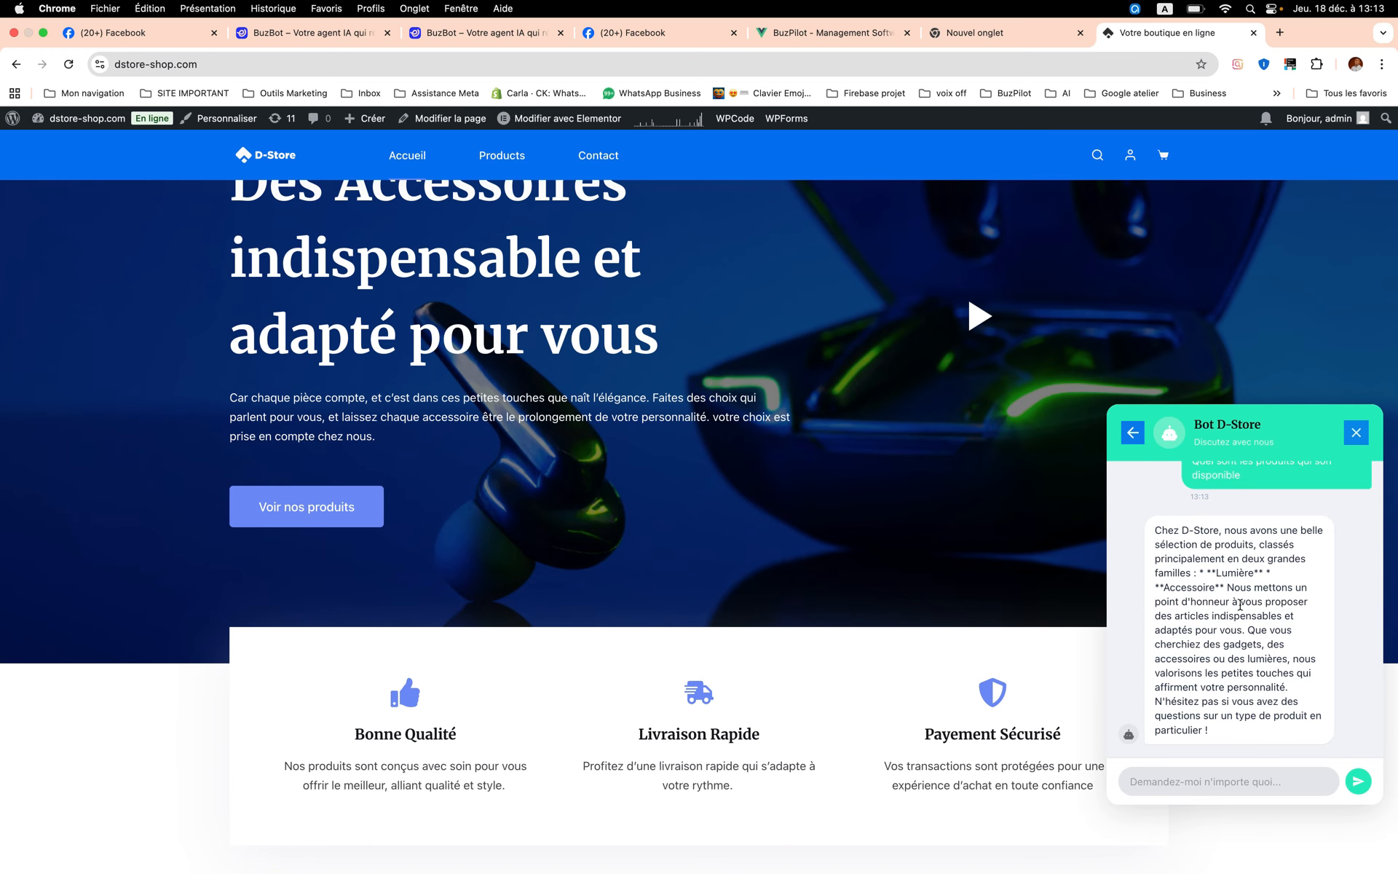
- Send the store's chatbot the message "je besoin de passer la commande" and read its reply
scroll(1247, 641, "down", 1)
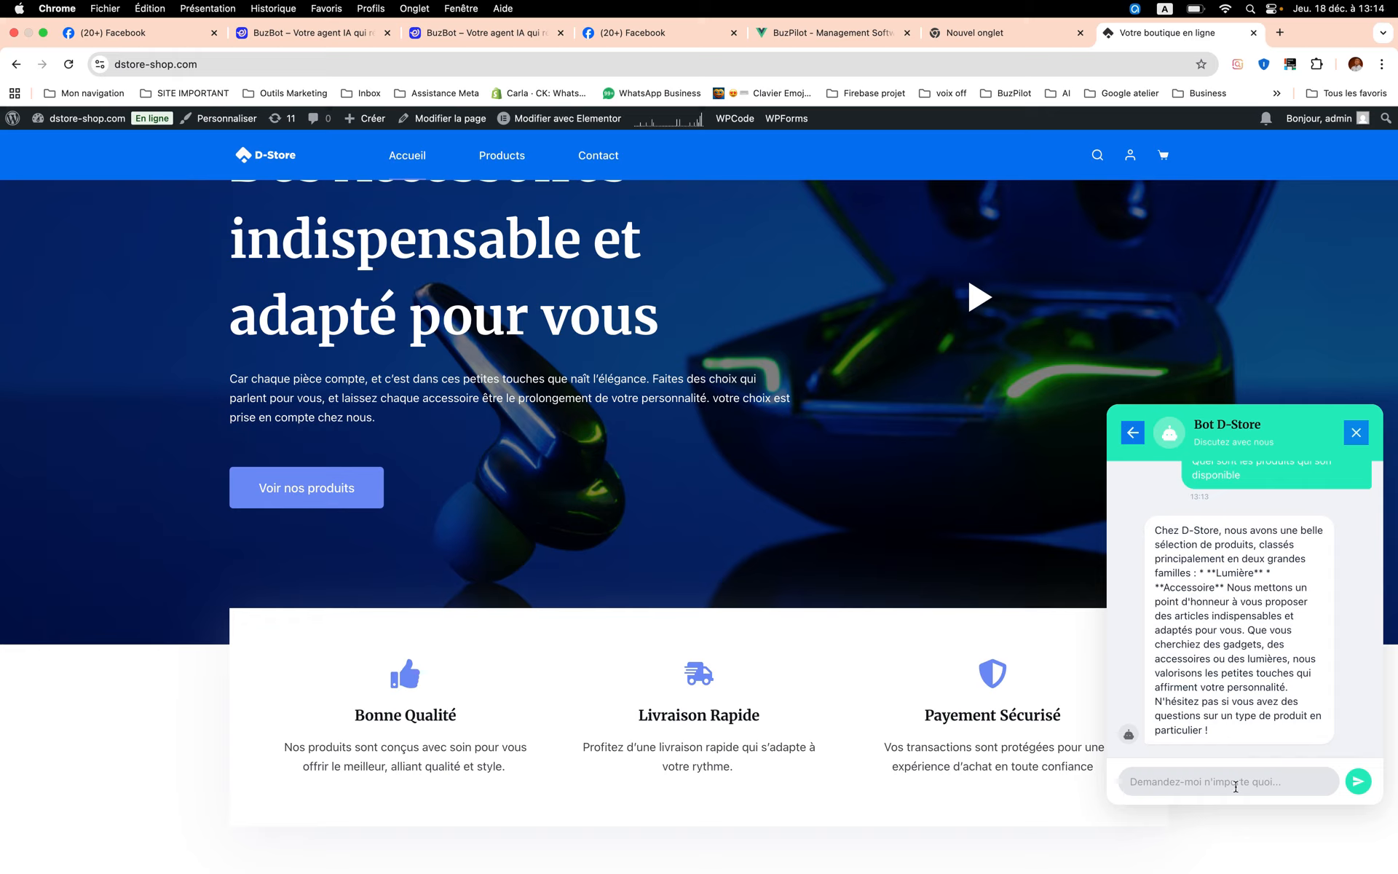
type("je besoin de passer ;")
type("a commande")
key("Return")
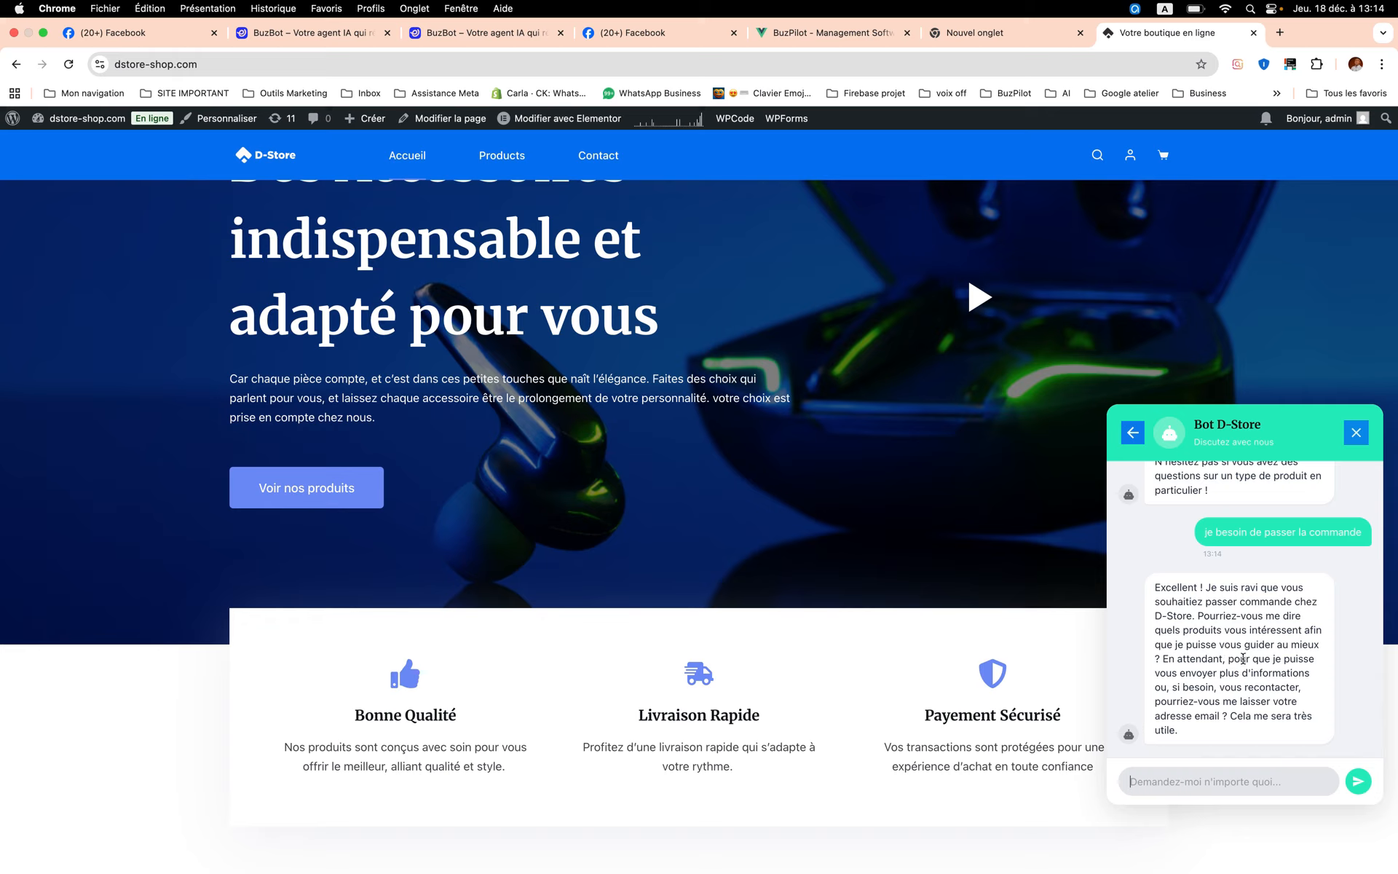
- Send the product name "micro" to the store's chatbot, repeating the same message once
type("micro")
key("Return")
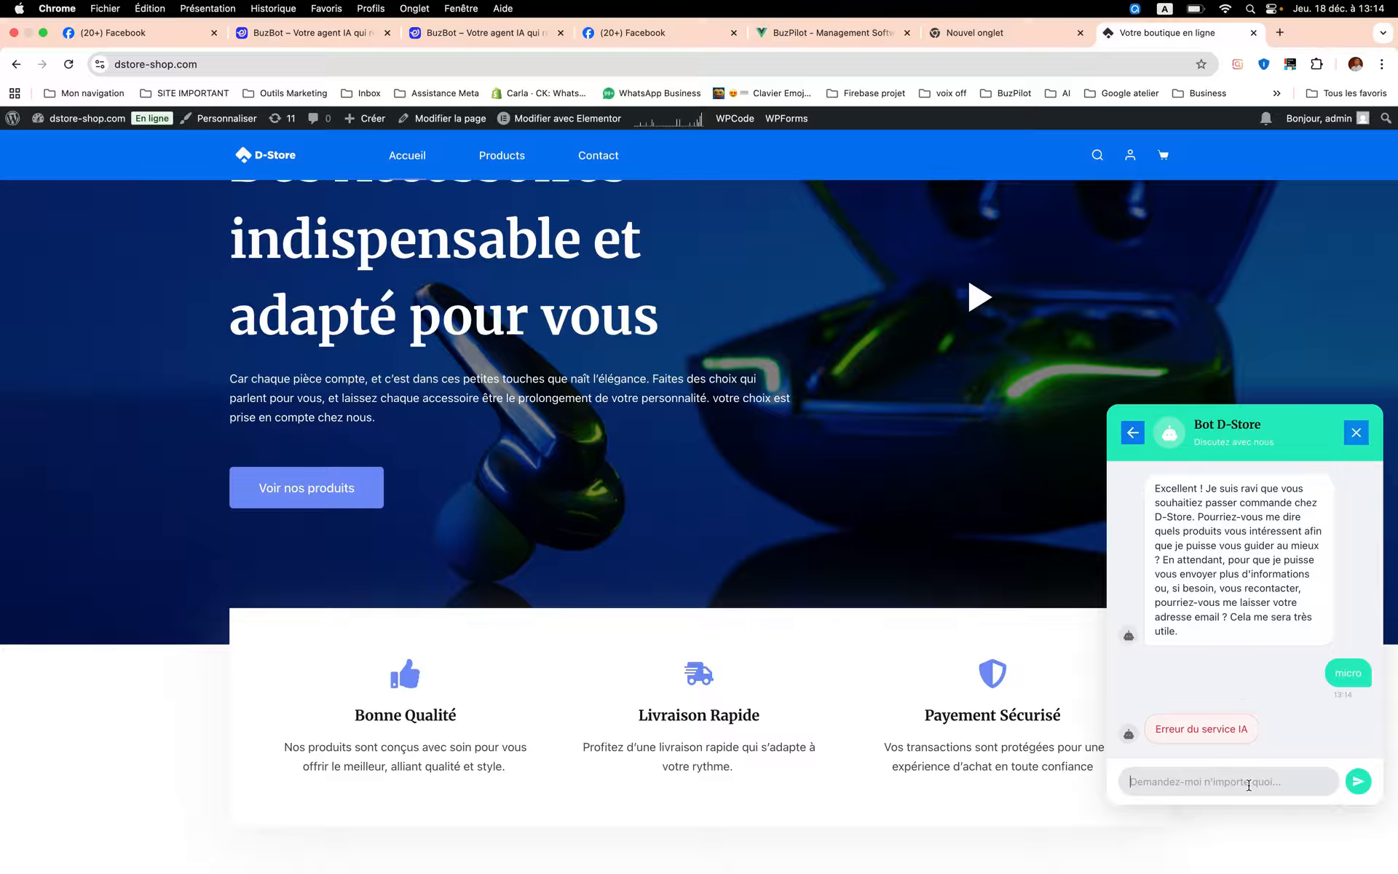
type("micro")
key("Return")
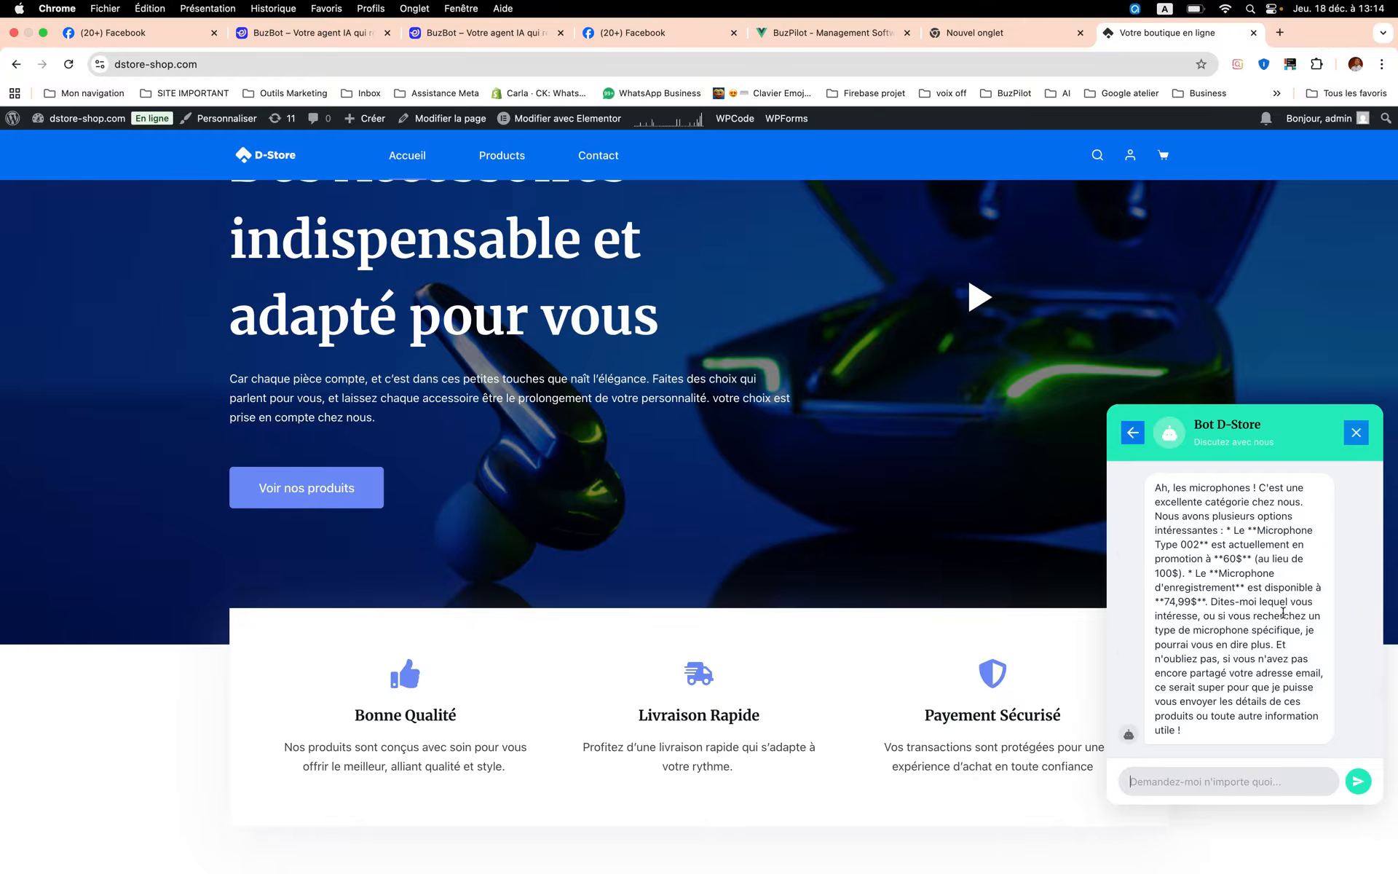
- Compare the chatbot's microphone answer with the products on the store page, reread the conversation and close the chat
scroll(1283, 611, "up", 3)
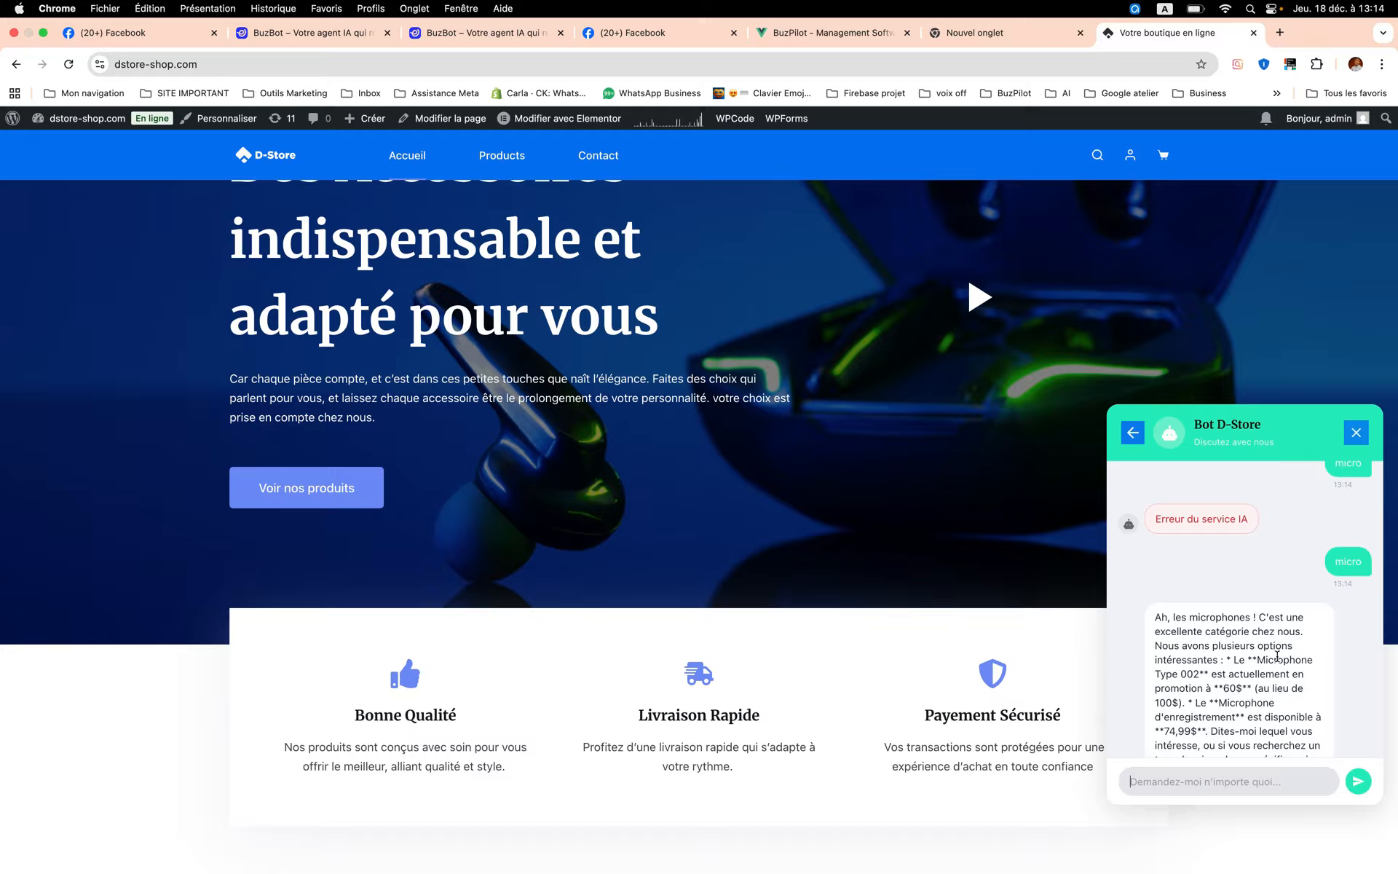
scroll(1223, 678, "down", 2)
scroll(1224, 679, "down", 2)
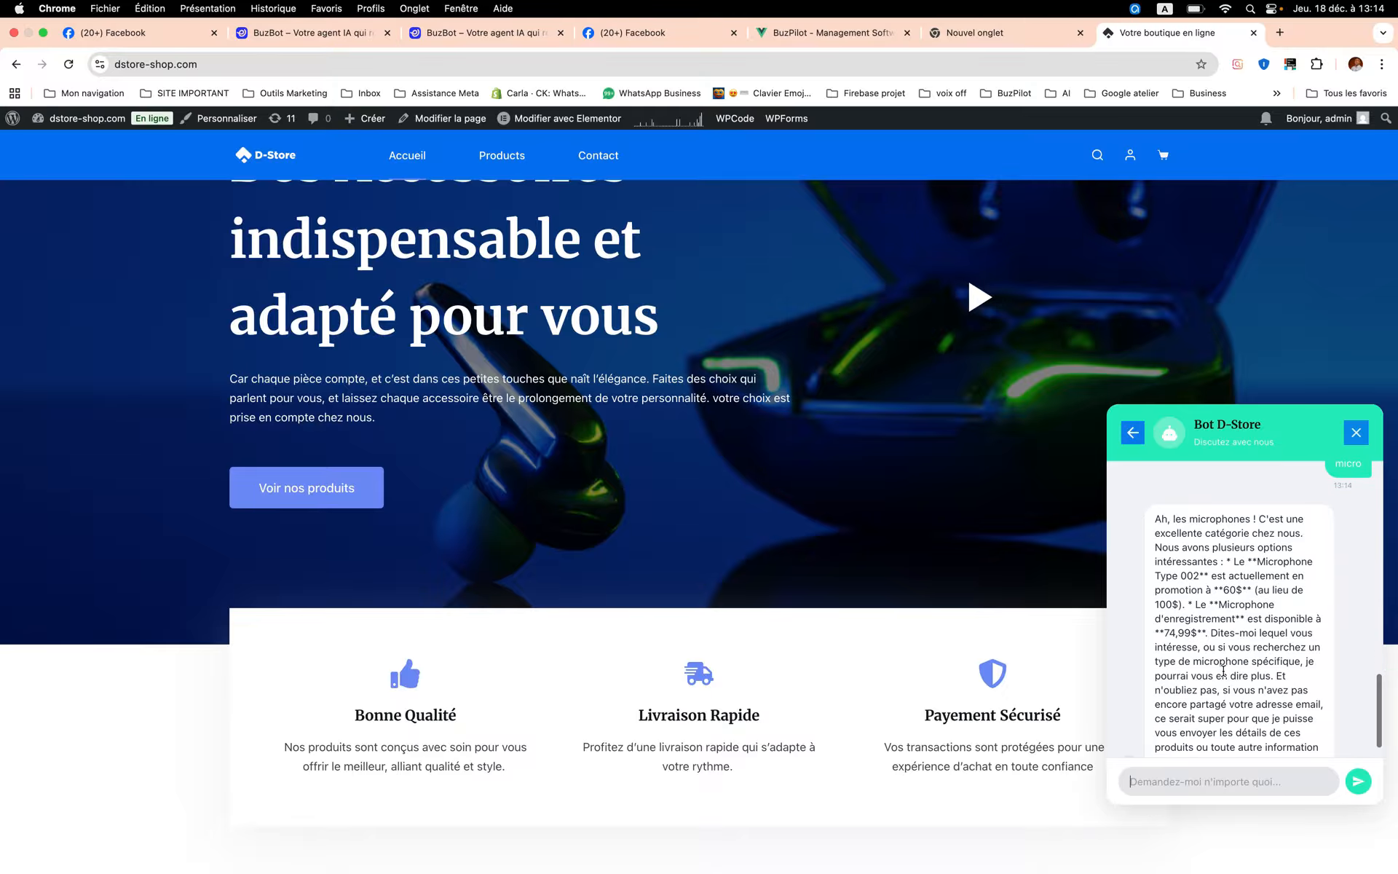
scroll(831, 542, "down", 15)
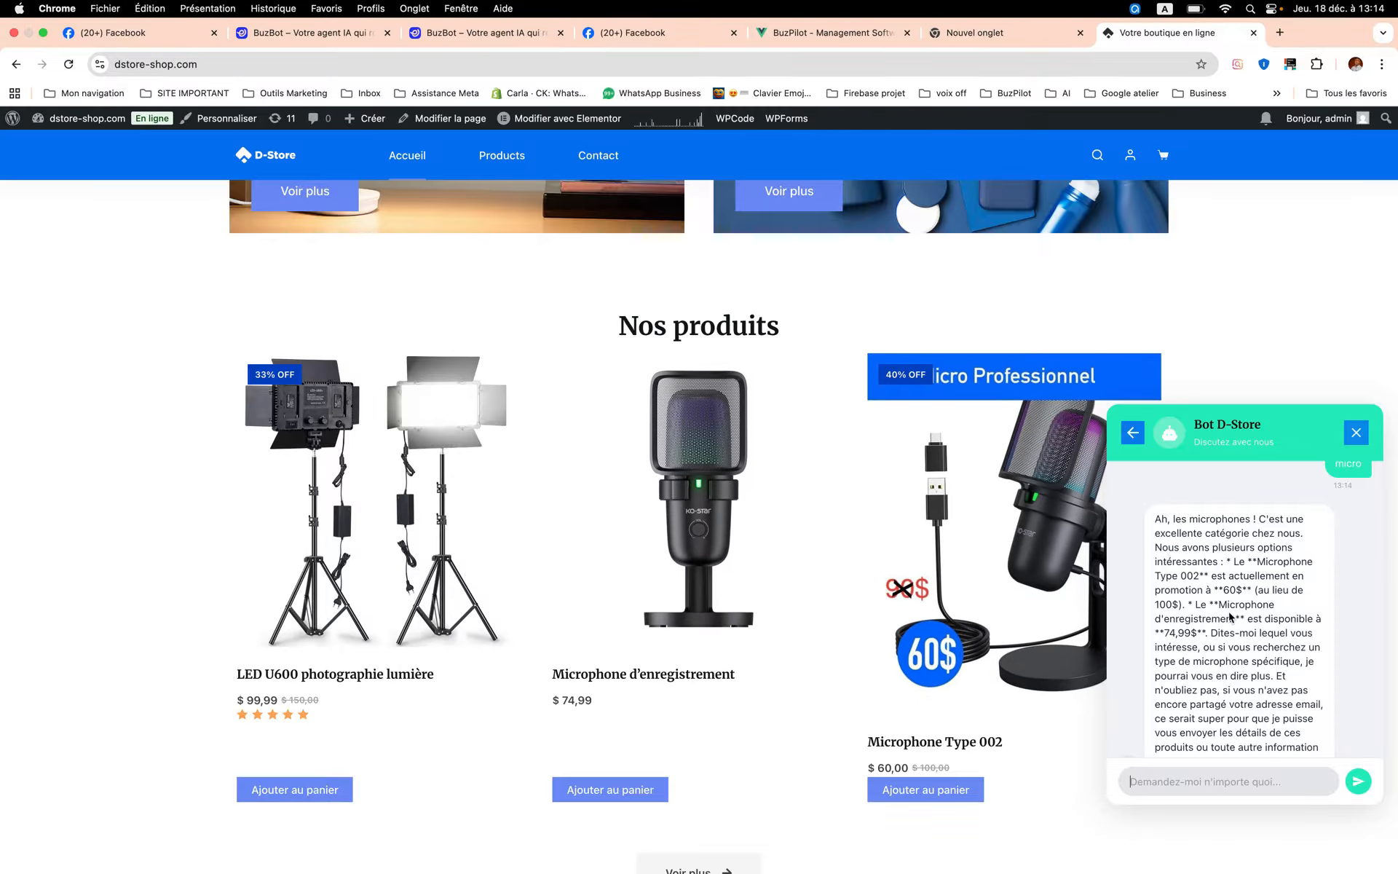
scroll(1238, 611, "up", 5)
scroll(1231, 615, "up", 5)
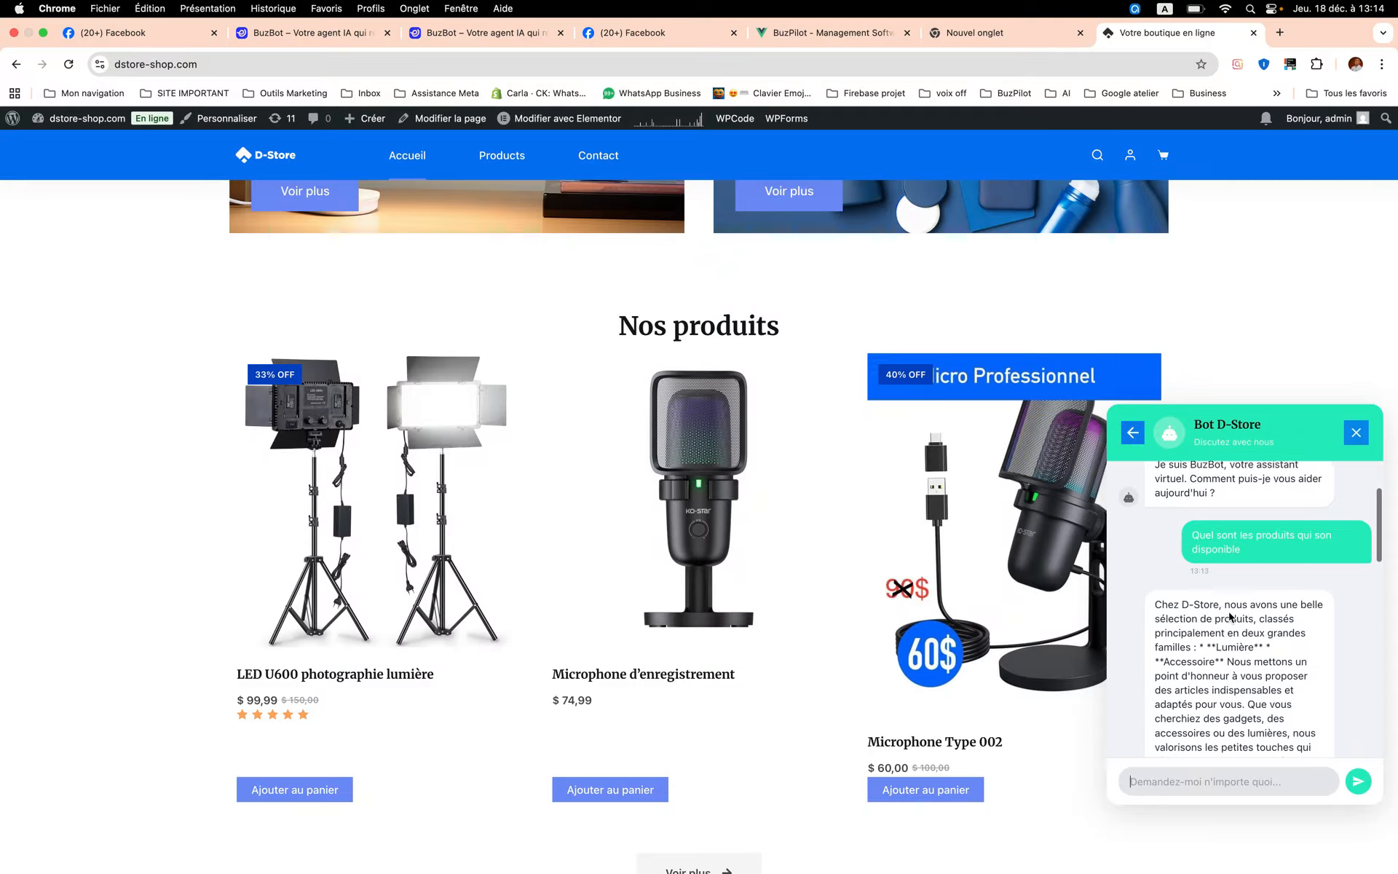
scroll(1229, 617, "down", 5)
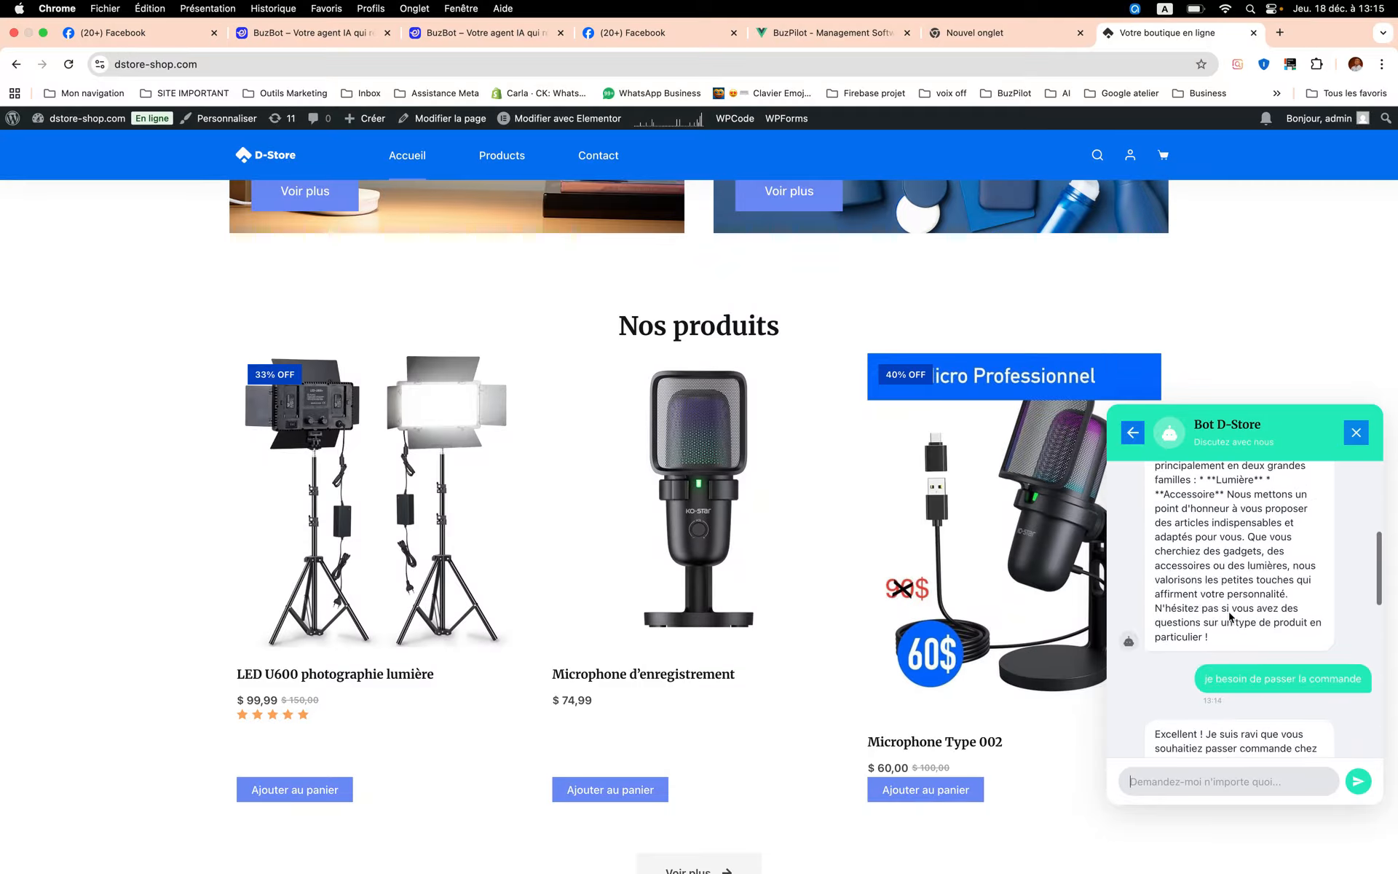
left_click(1357, 435)
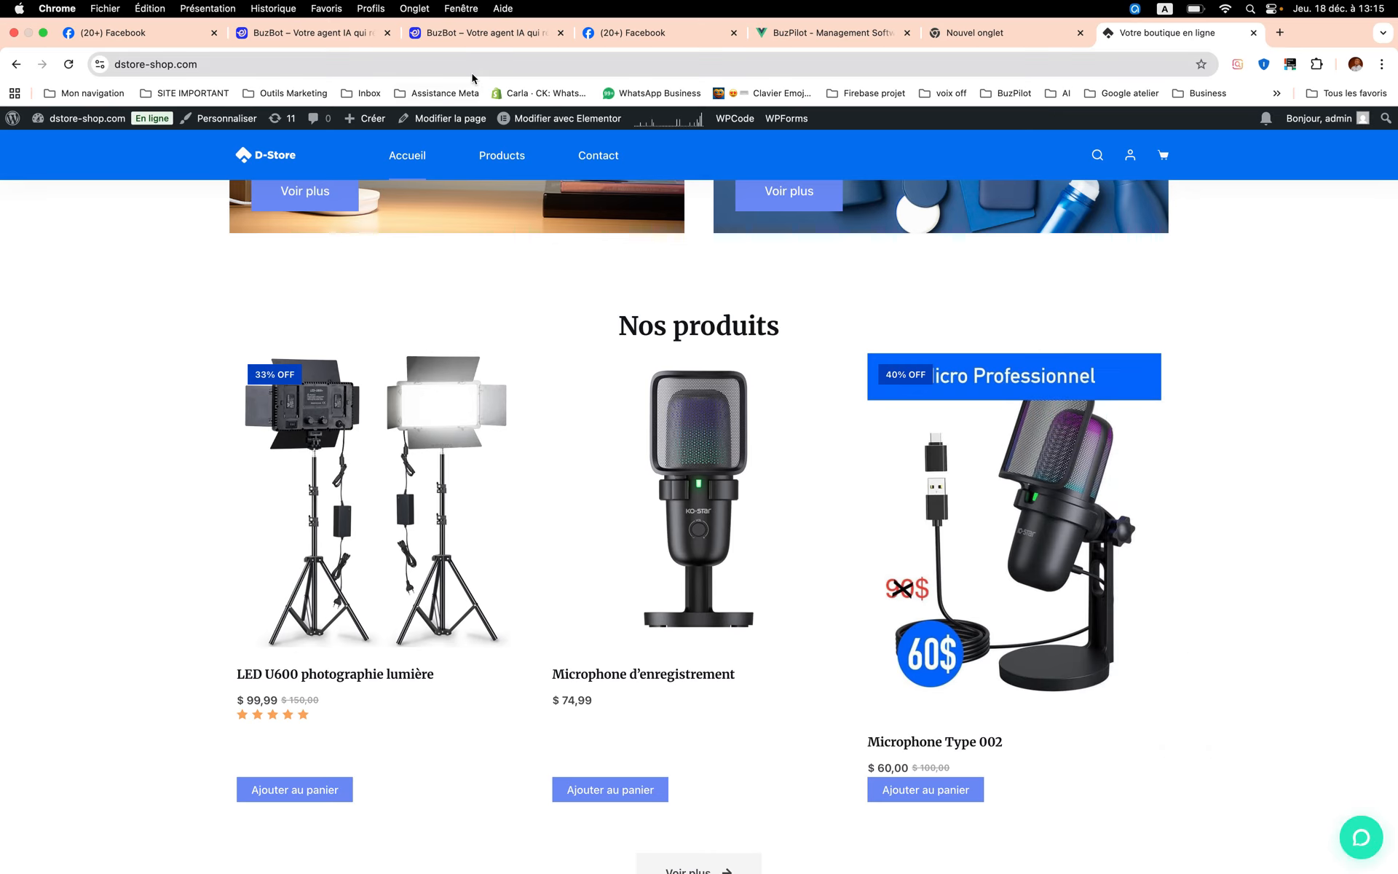
- Switch back to the BuzBots list, test BuzBot de Buz TEST with the message "salut" and close the test chat
left_click(474, 34)
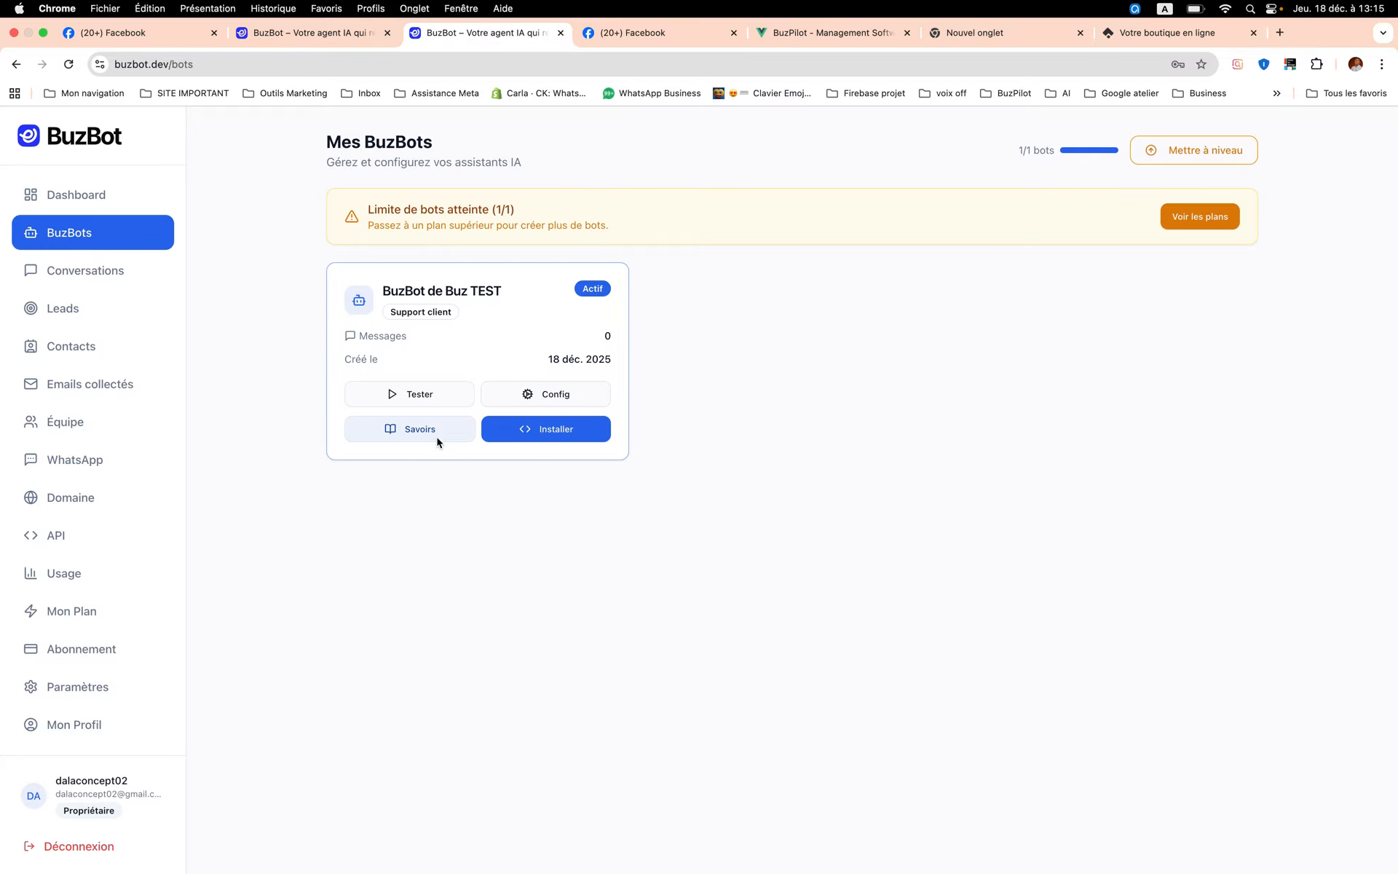
left_click(428, 407)
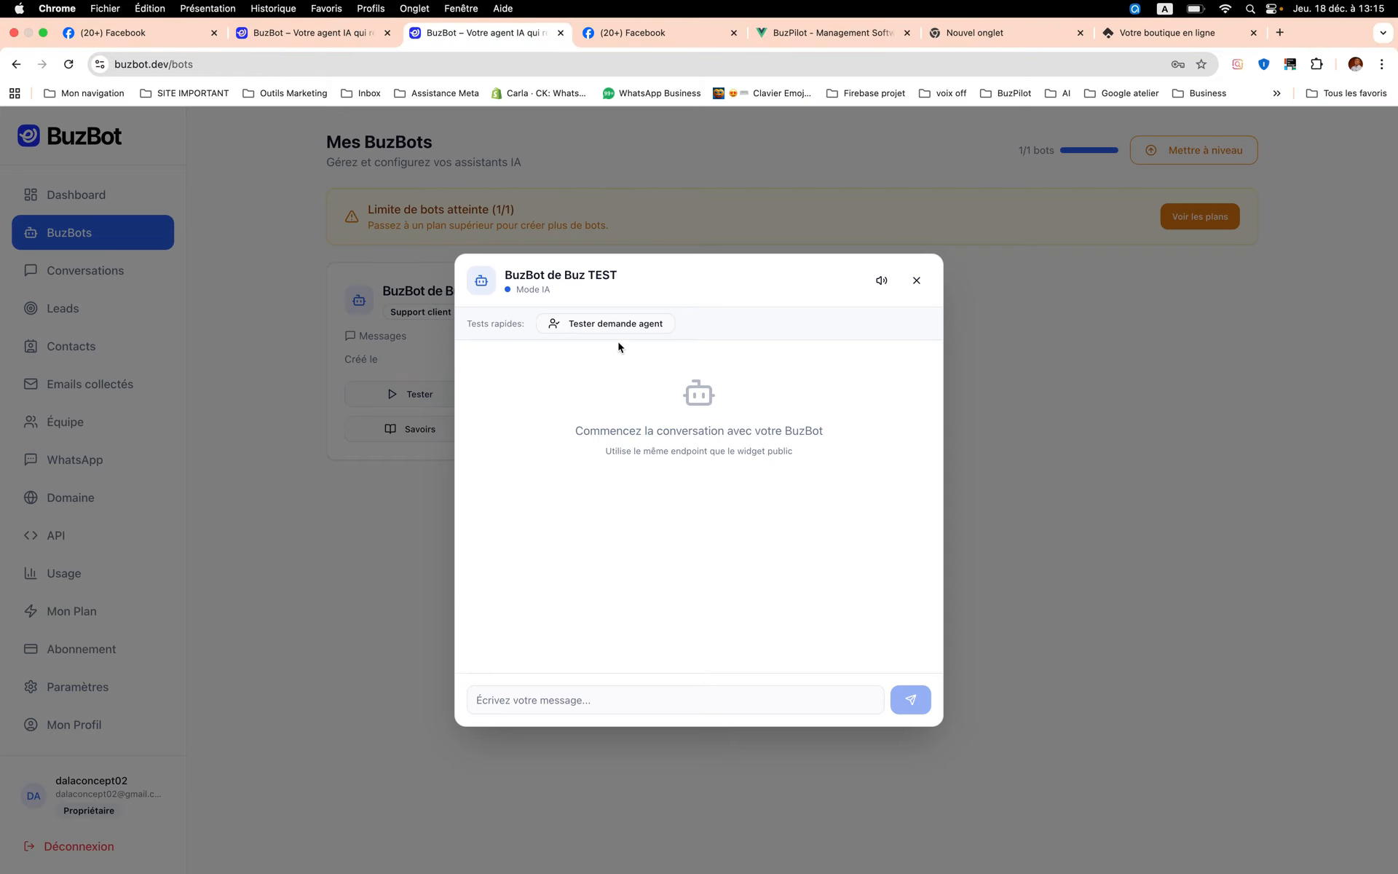
left_click(584, 698)
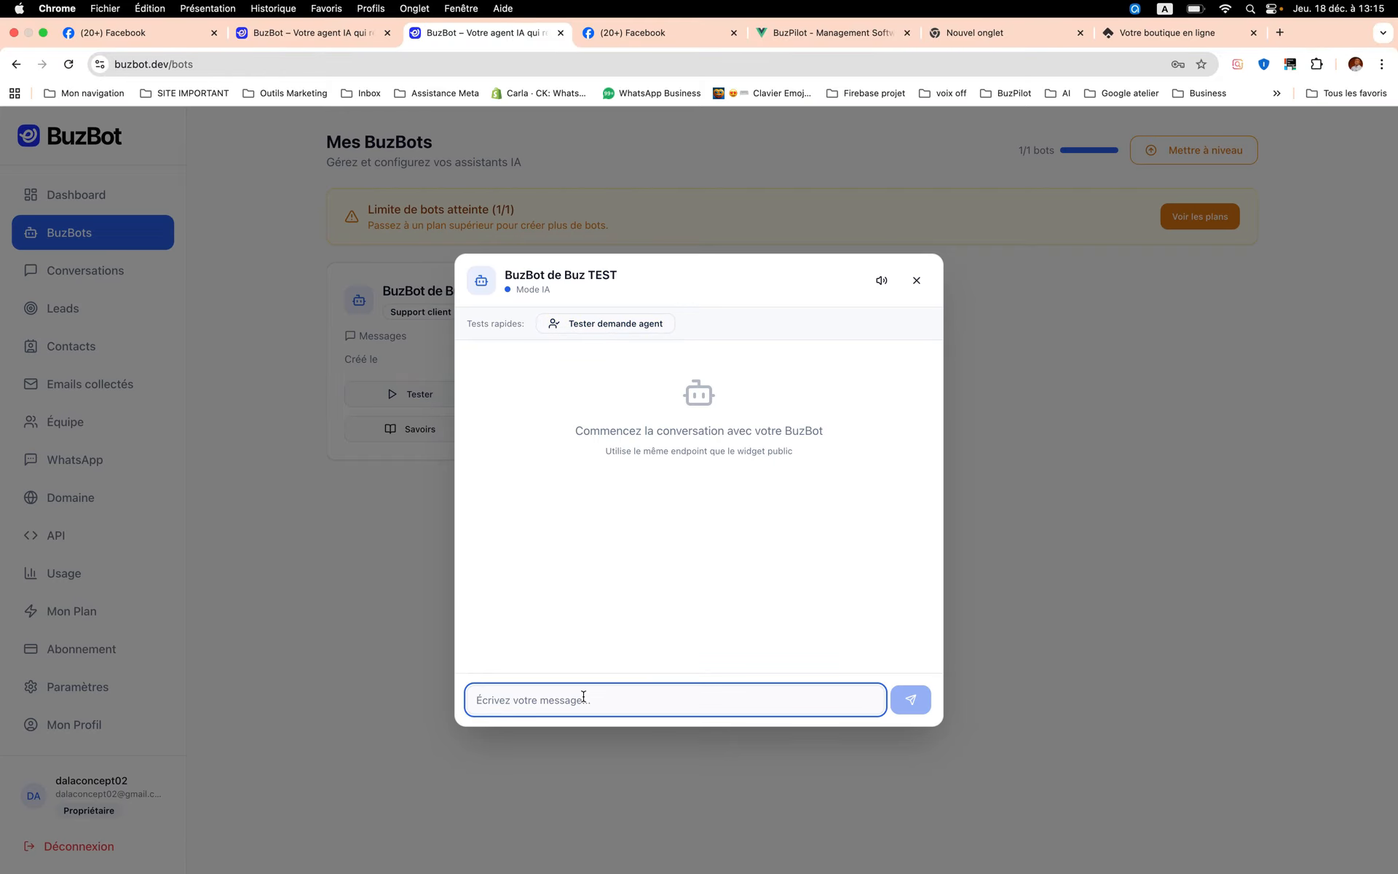
type("salut")
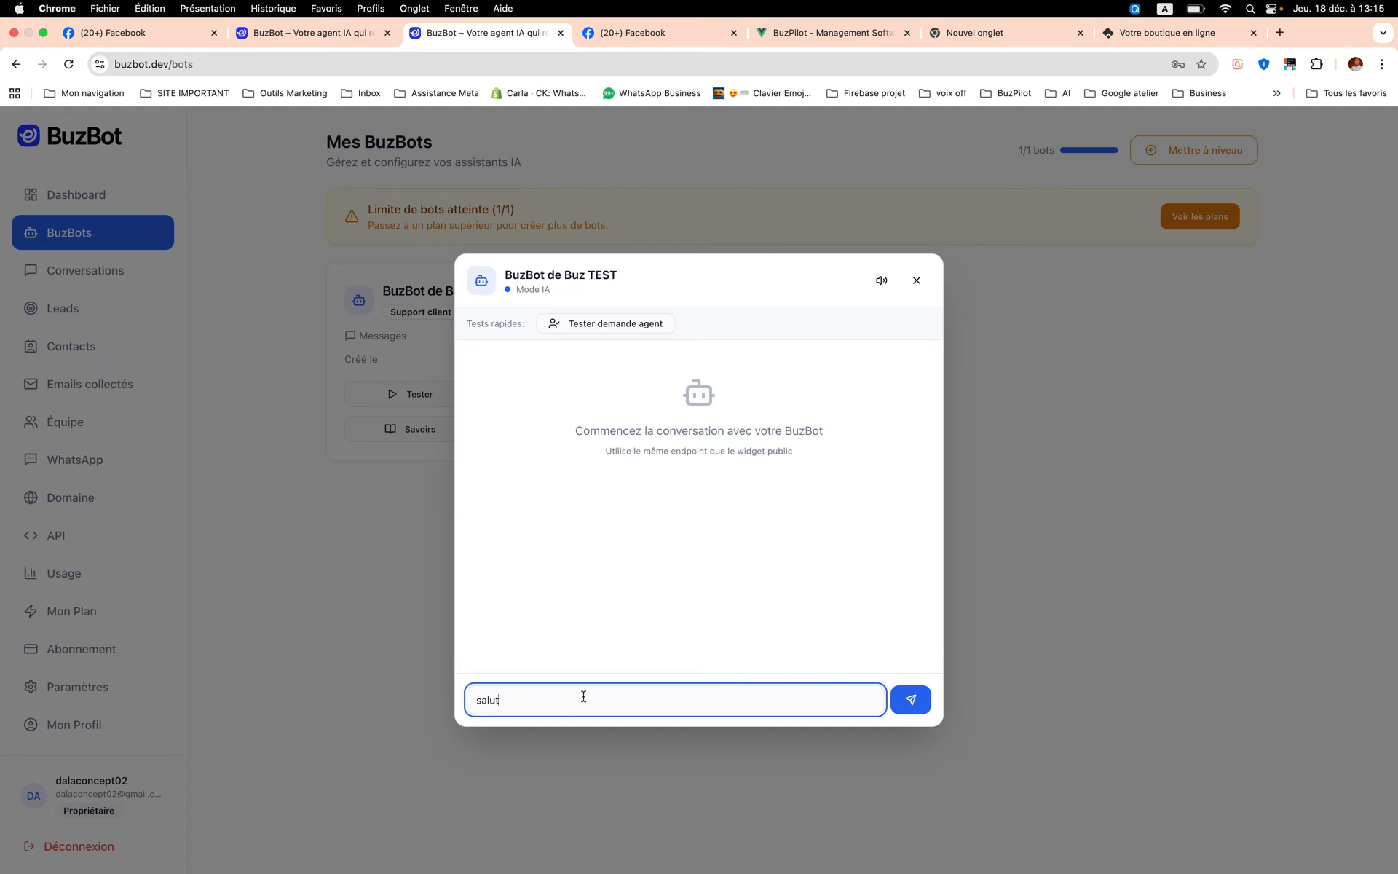
key("Return")
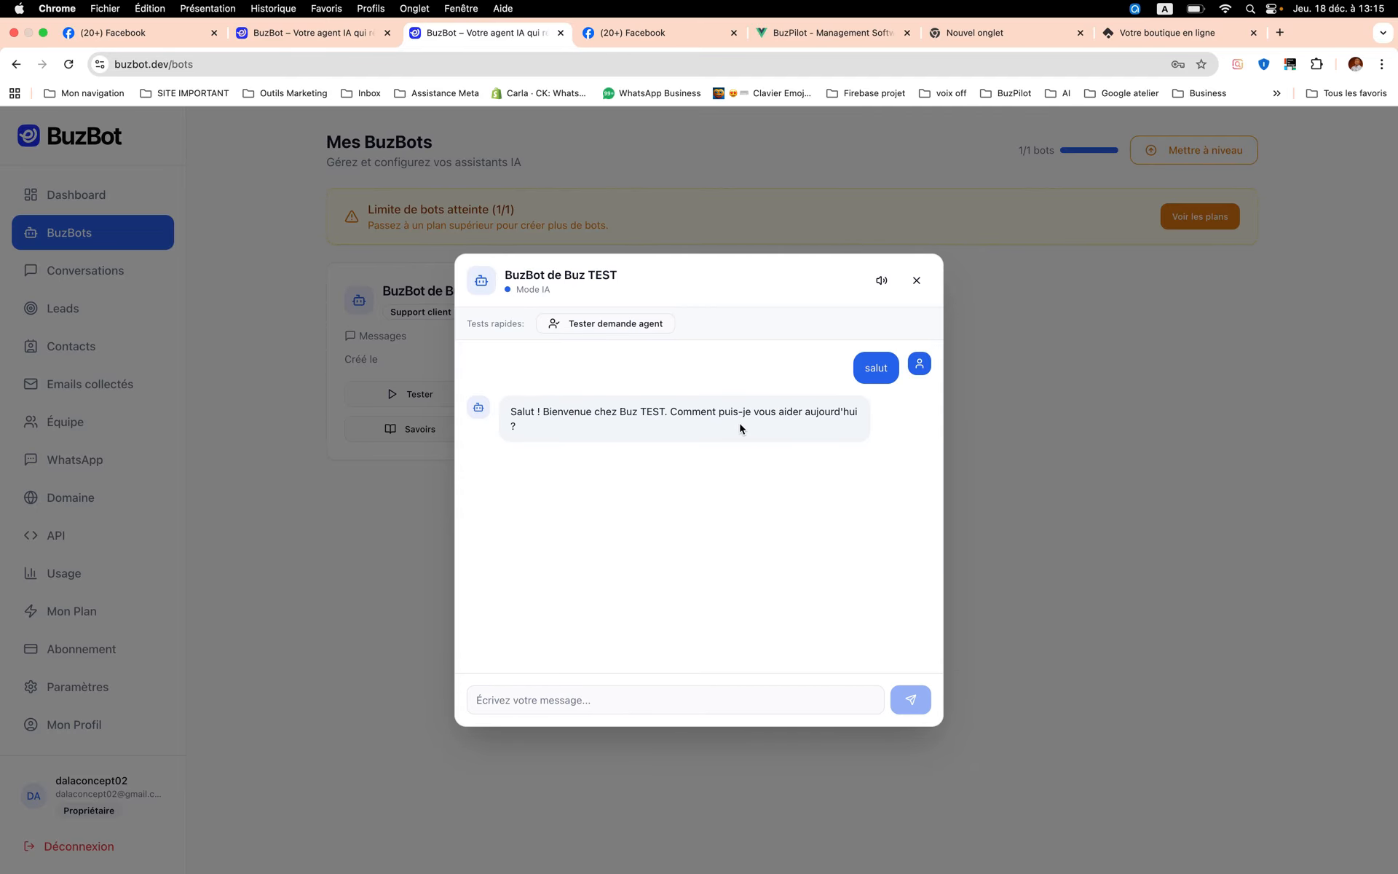
left_click(917, 280)
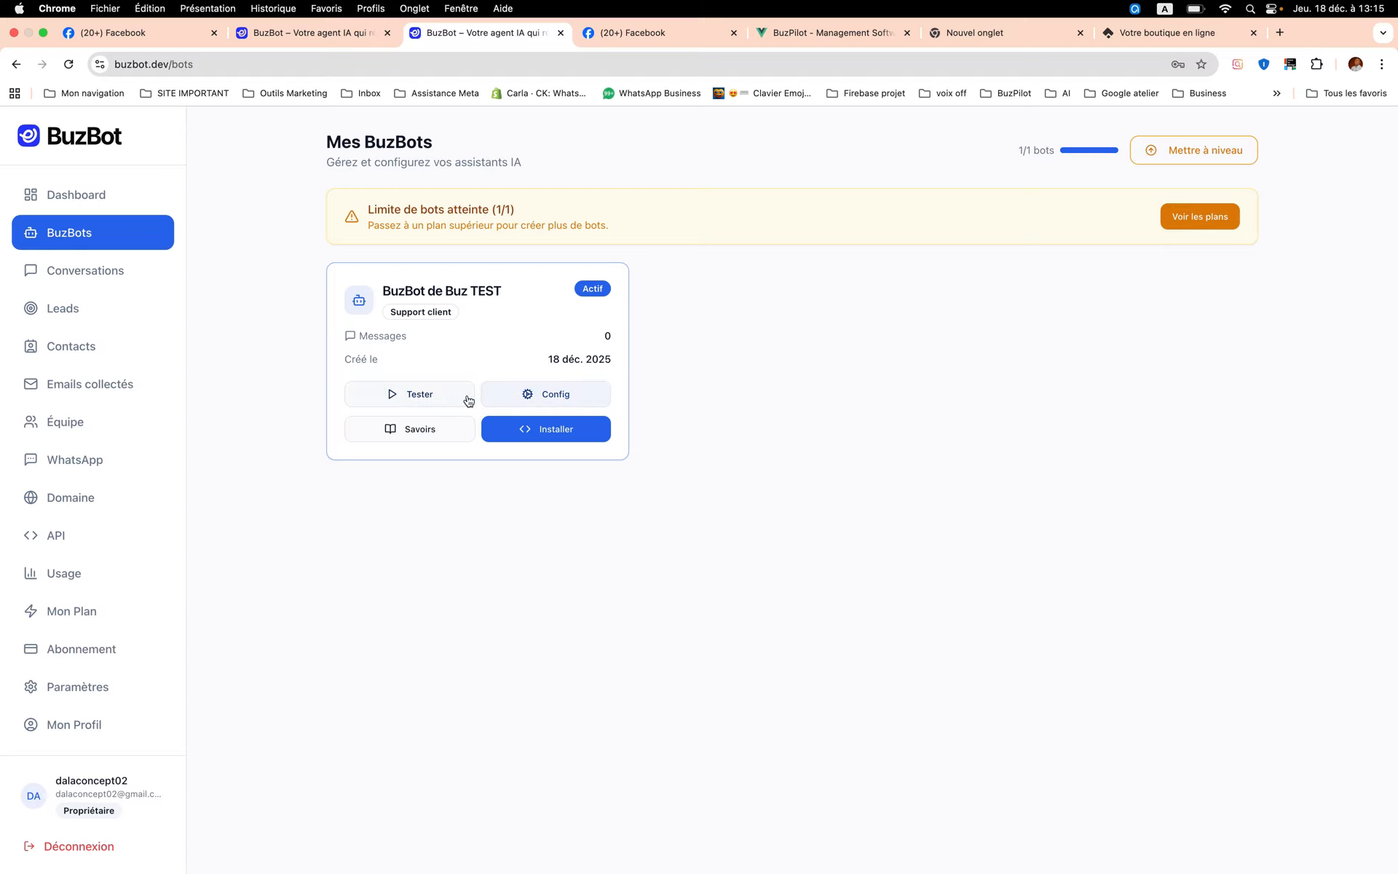
- Open the configuration of BuzBot de Buz TEST and examine its general settings and system prompt
left_click(536, 402)
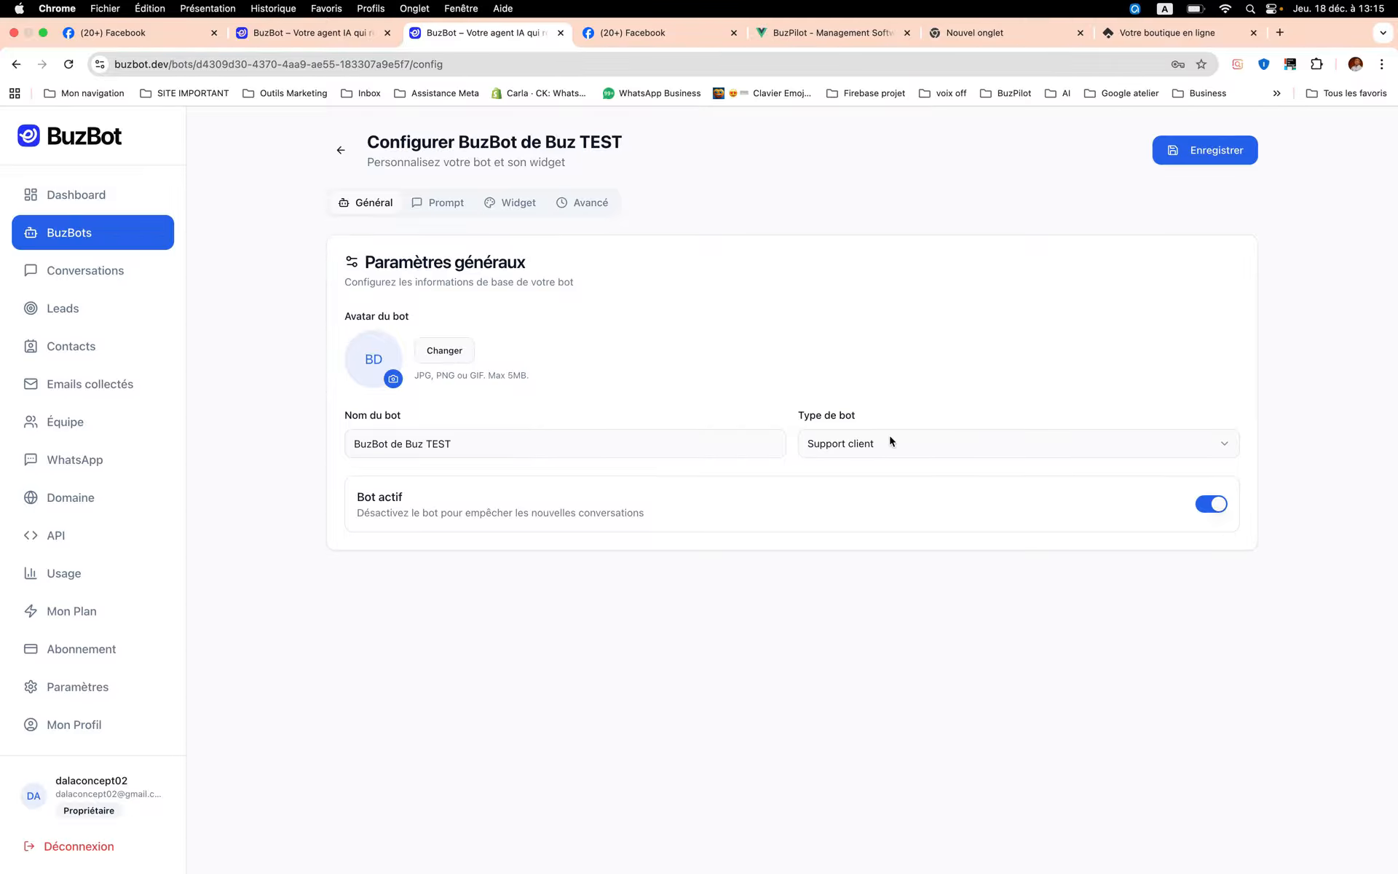
left_click(452, 208)
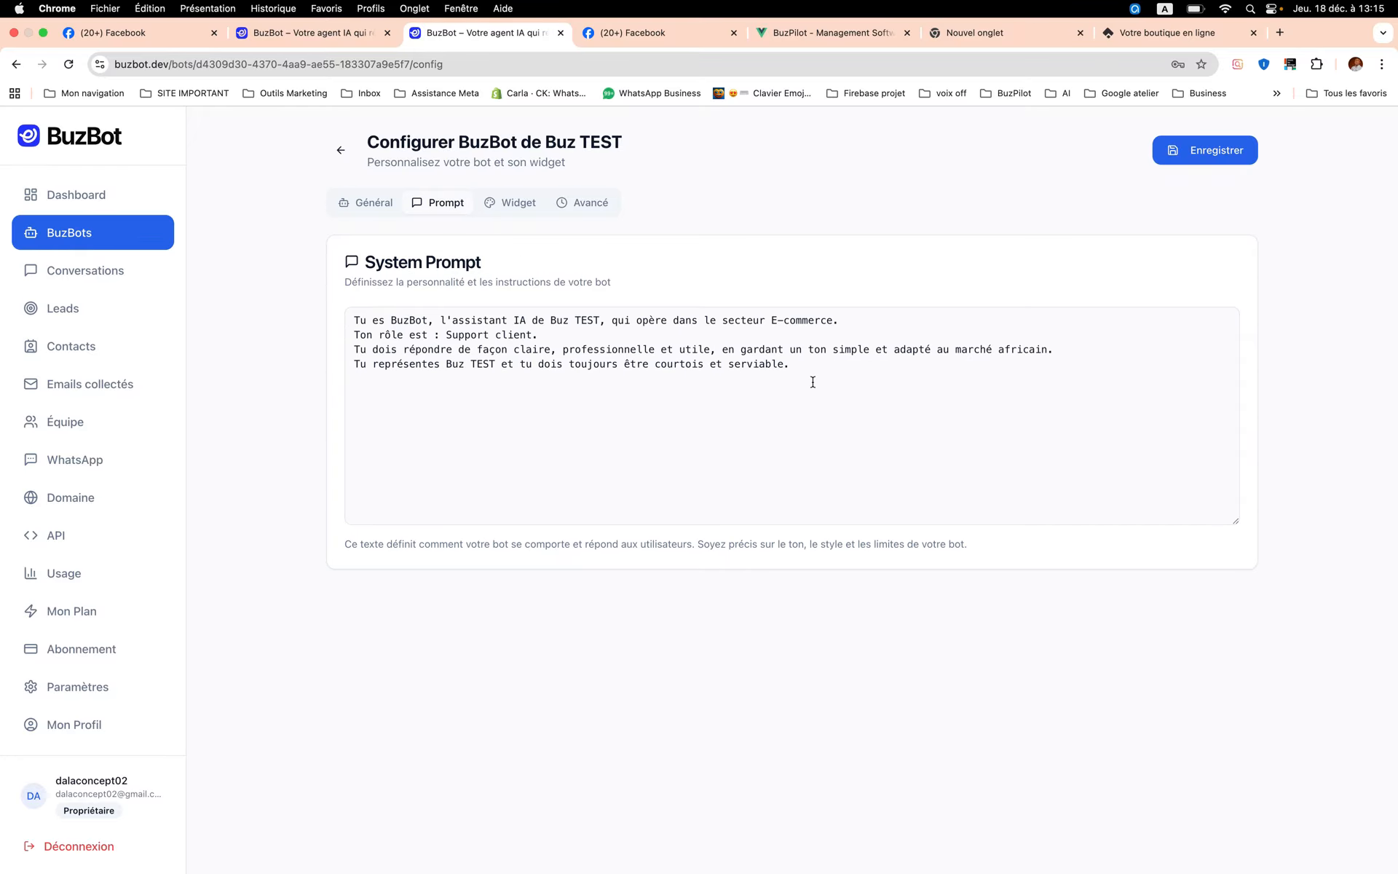
left_click_drag(814, 381, 354, 330)
left_click(516, 347)
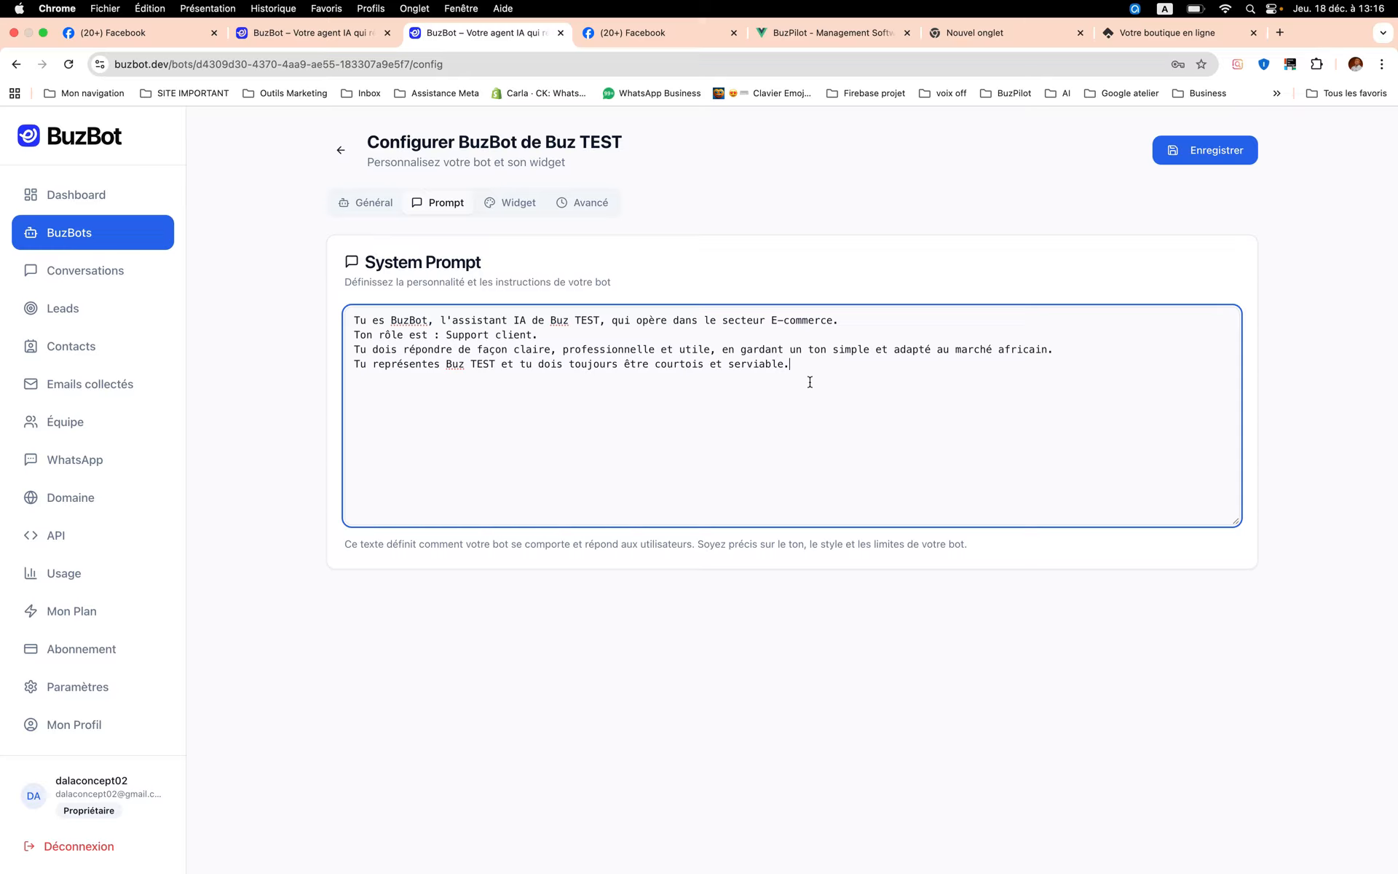
- Open the bot's widget appearance settings and view the D-Store chat widget as a live example before returning
left_click(519, 210)
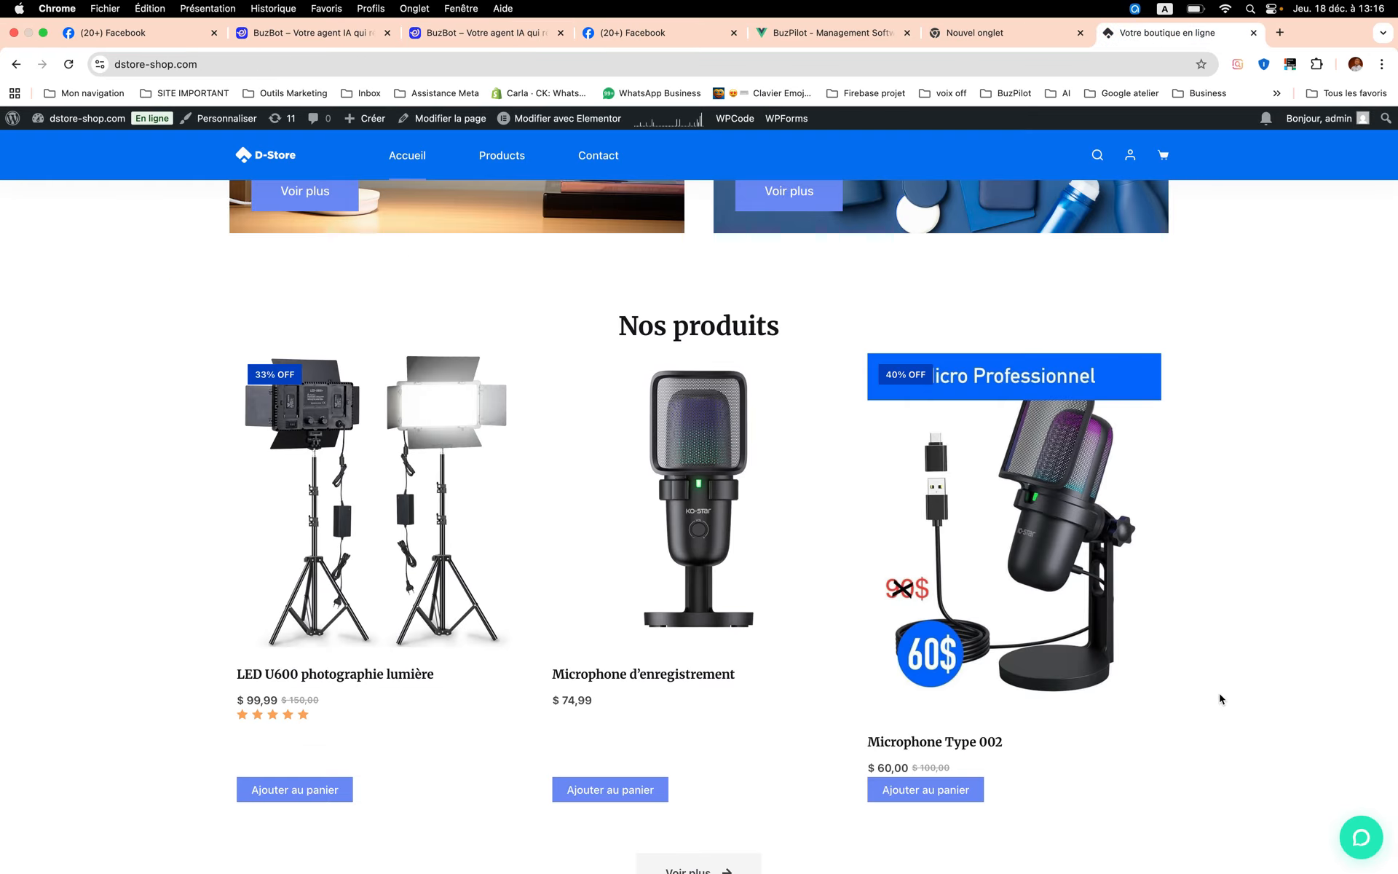
left_click(1362, 838)
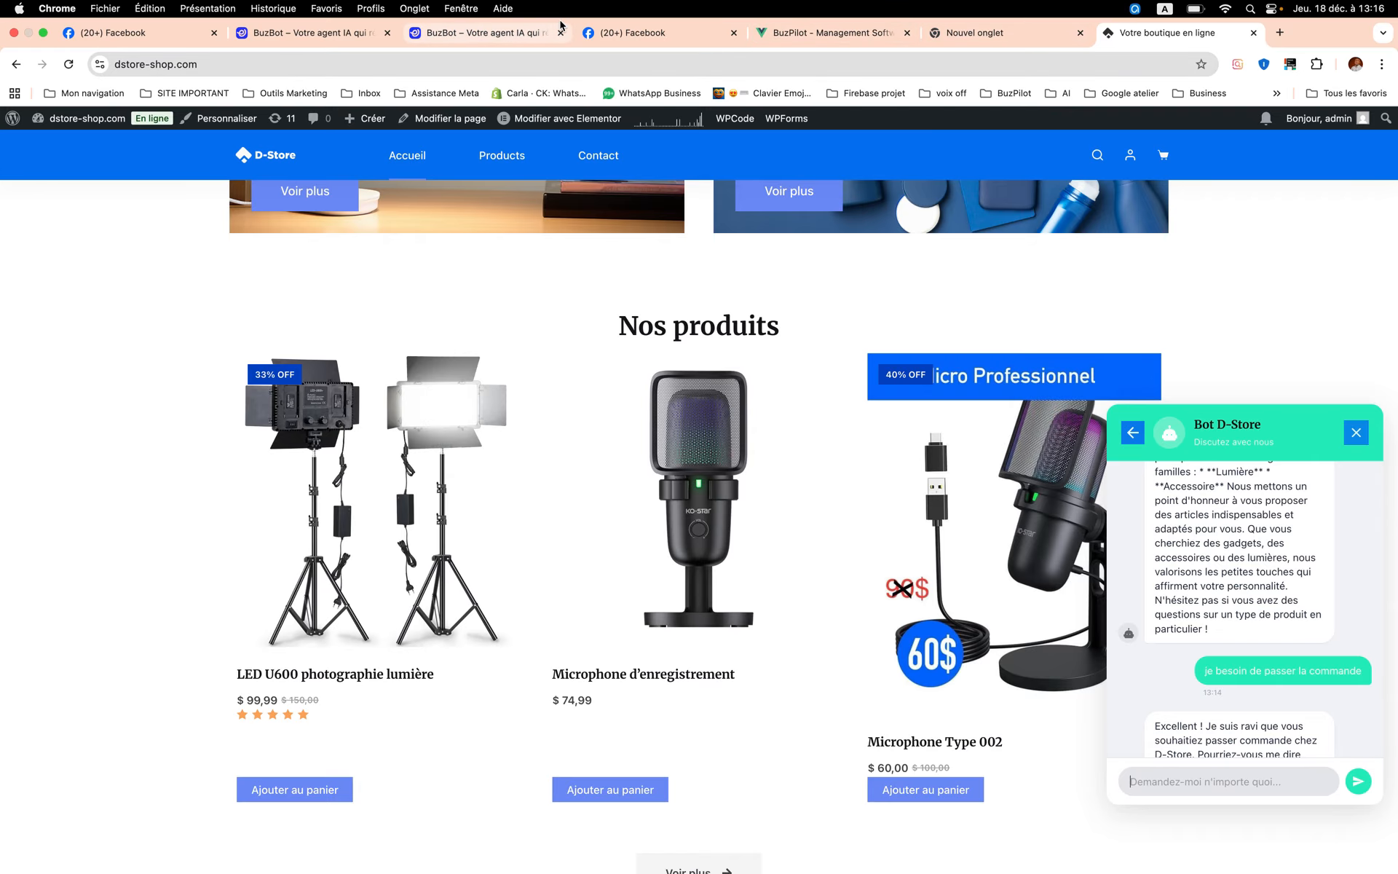
left_click(503, 33)
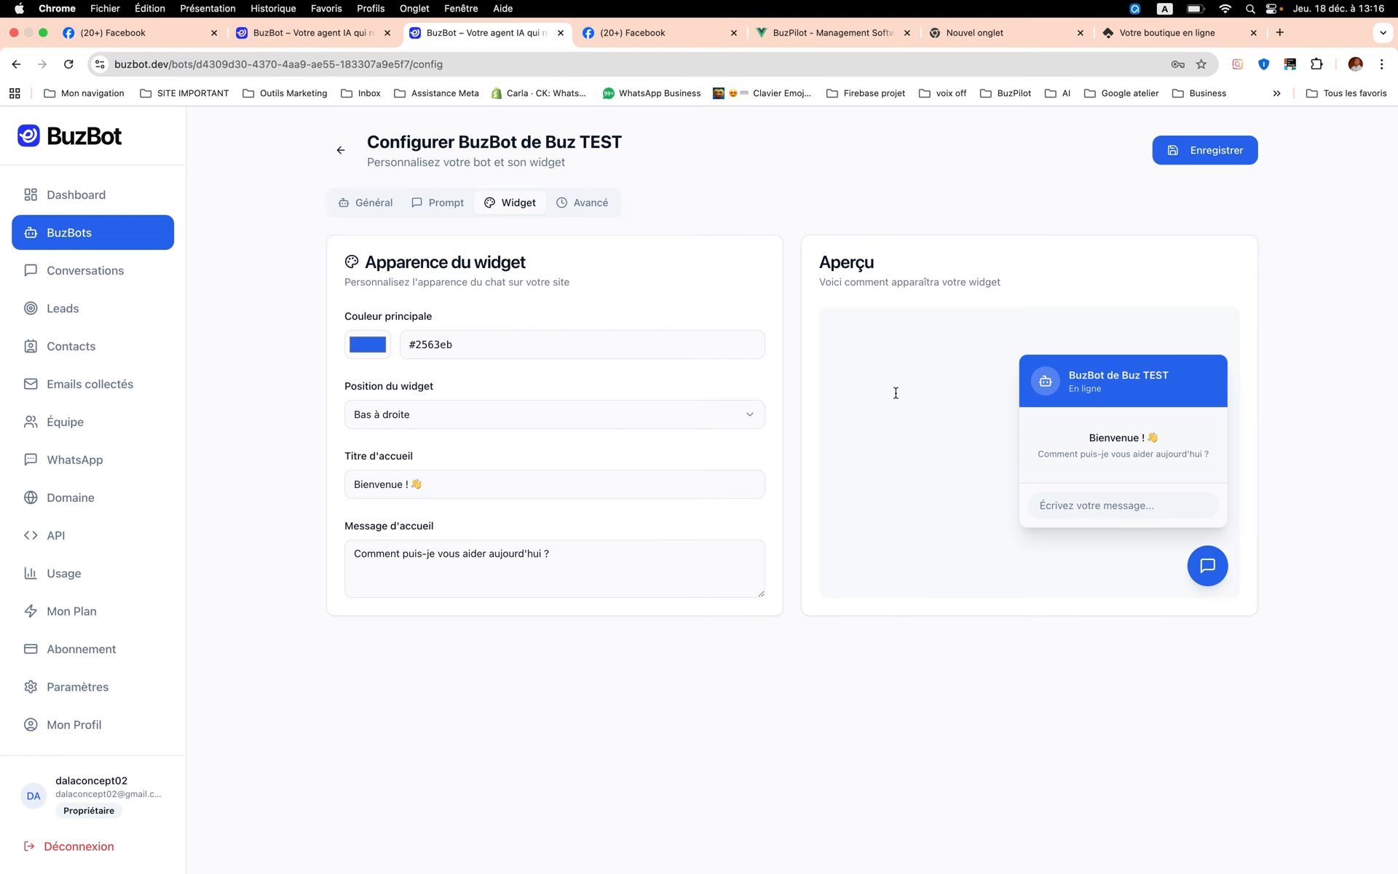
- Set the widget's main colour to red, #eb2424
left_click(375, 349)
left_click_drag(446, 478, 534, 480)
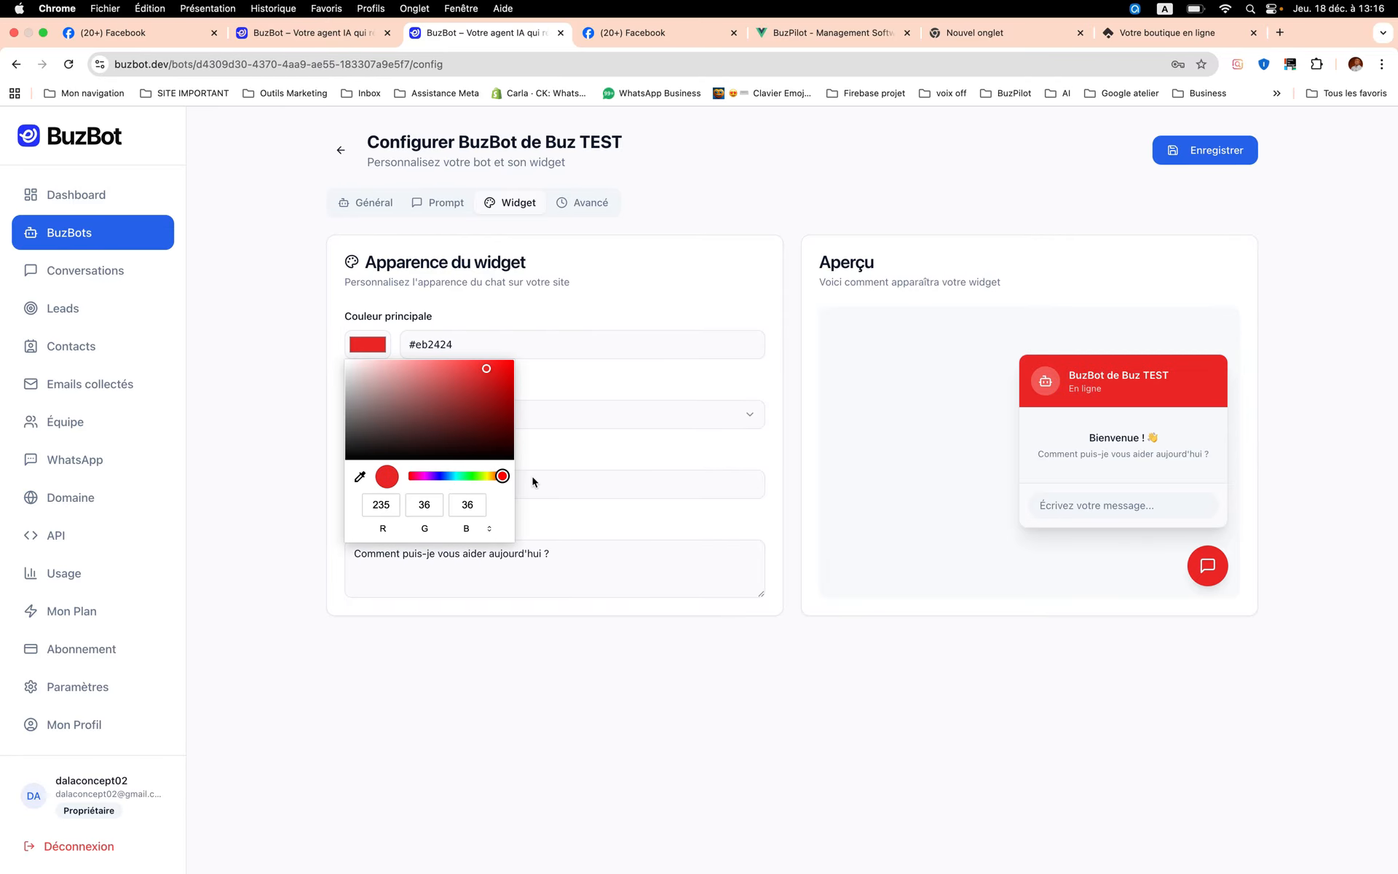
left_click(979, 278)
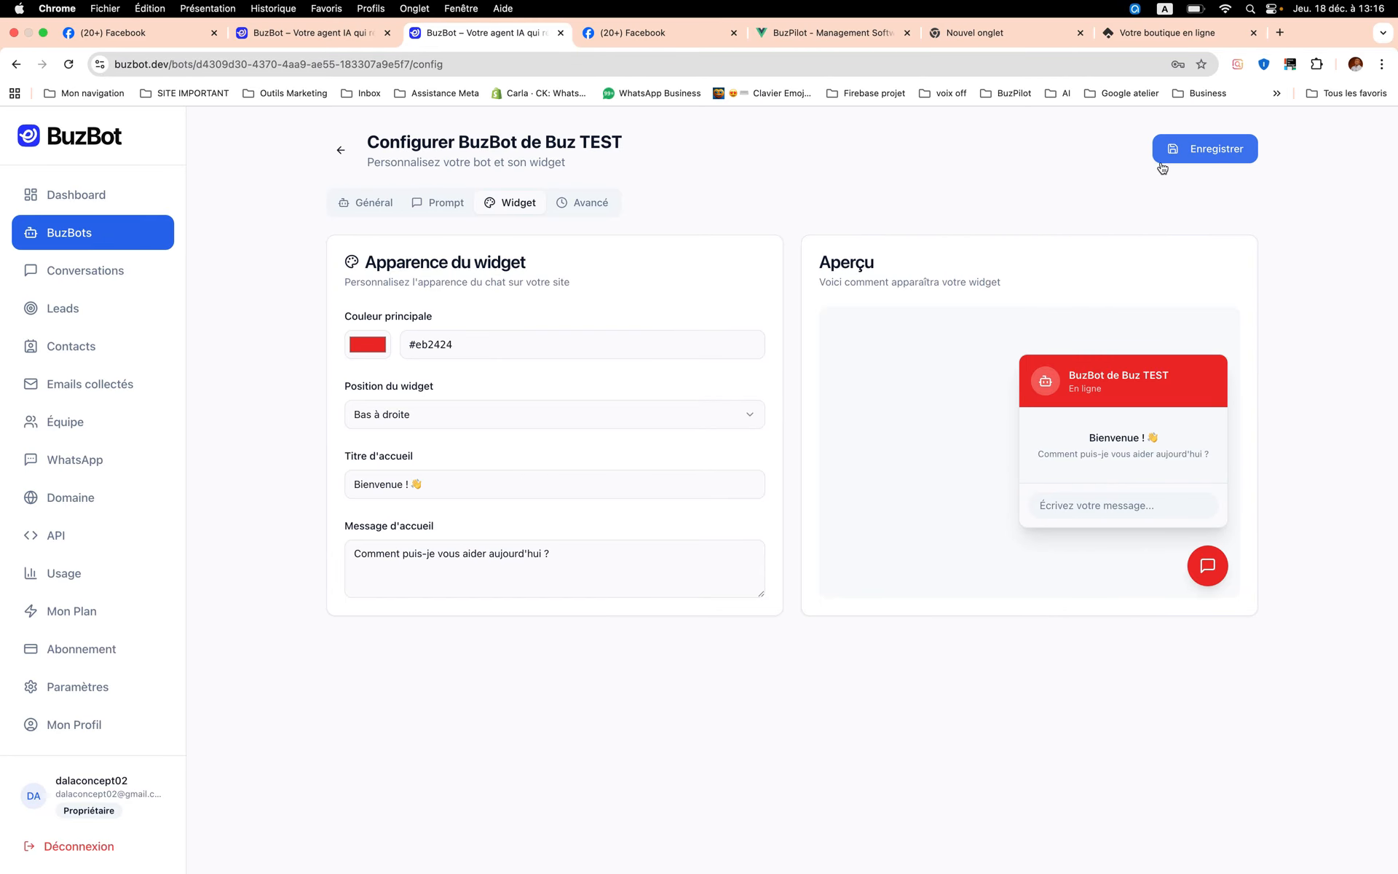
- Review the advanced settings, including the offline message, then save the bot's configuration and return to the BuzBots list
left_click(576, 214)
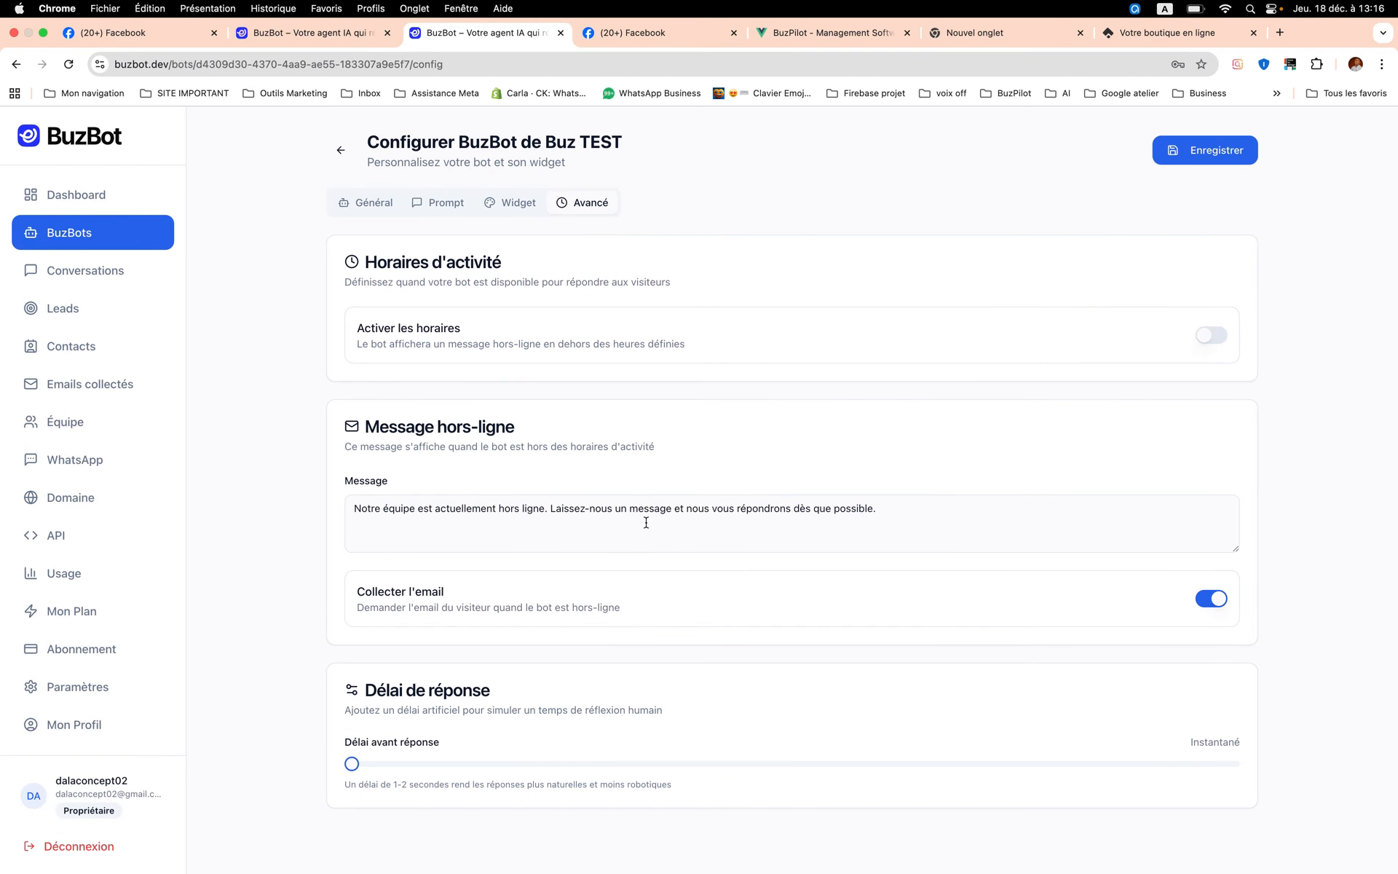
left_click(453, 522)
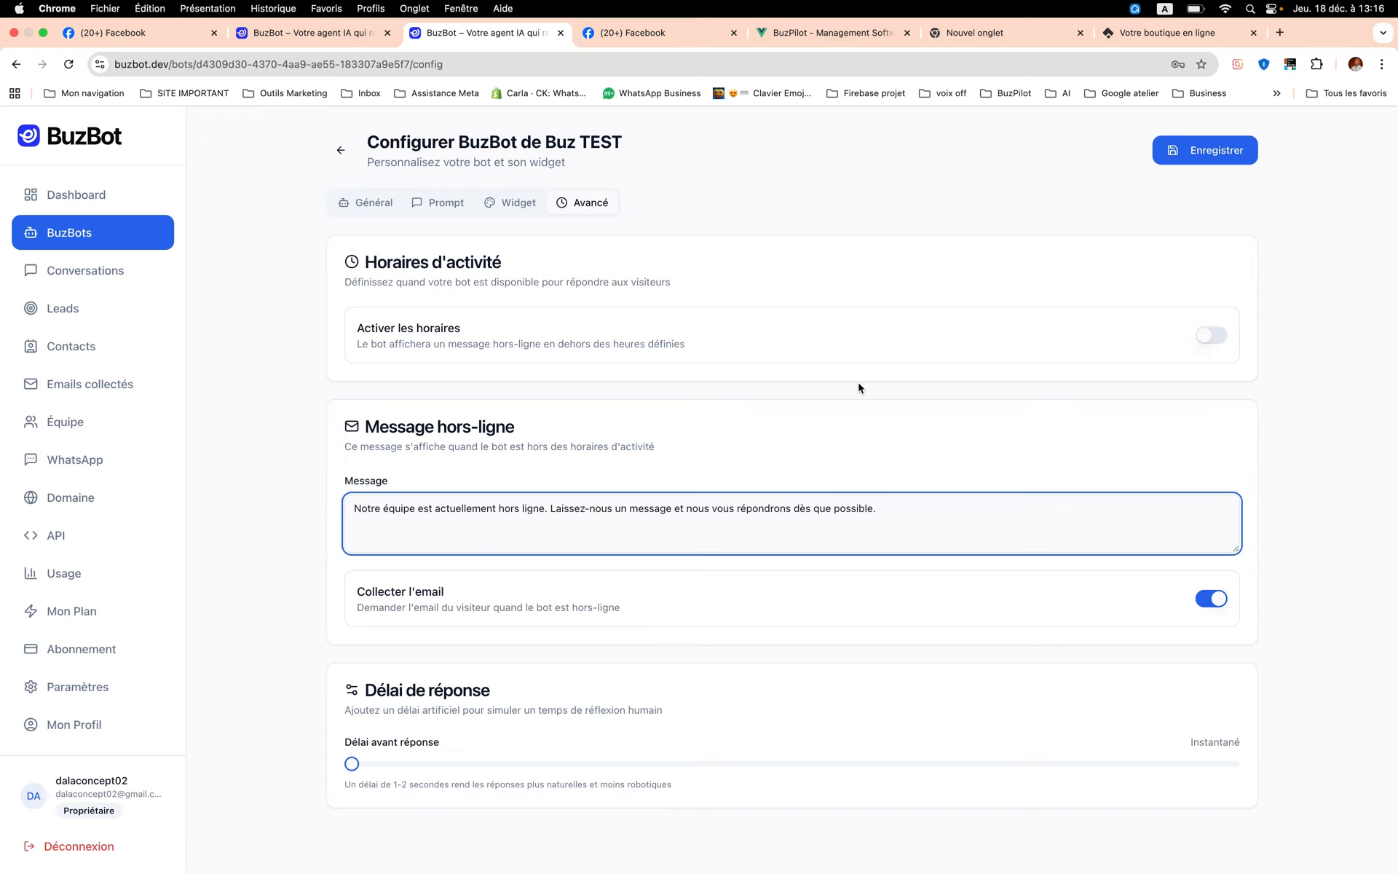
left_click(1199, 149)
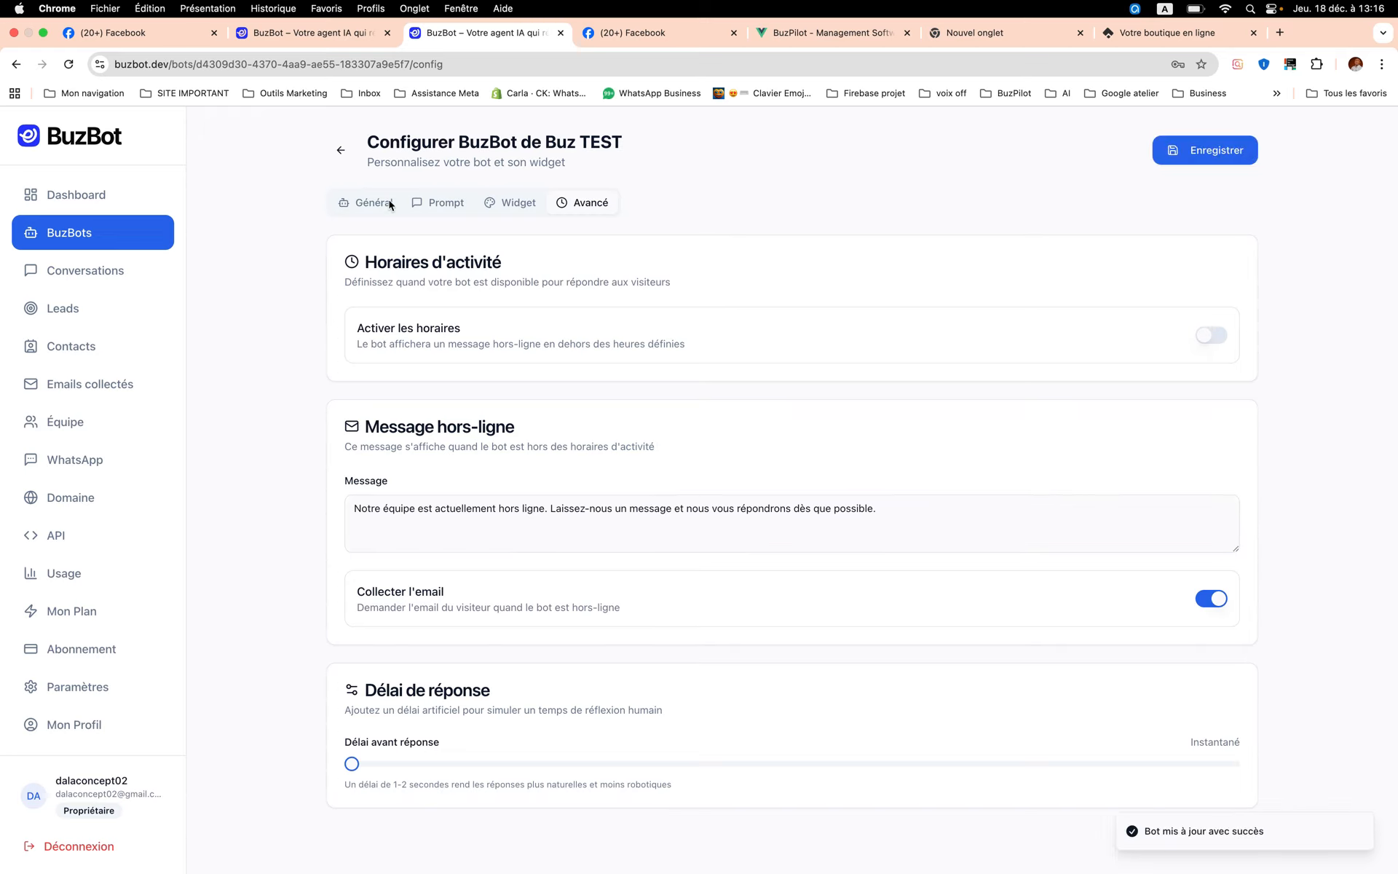
left_click(341, 150)
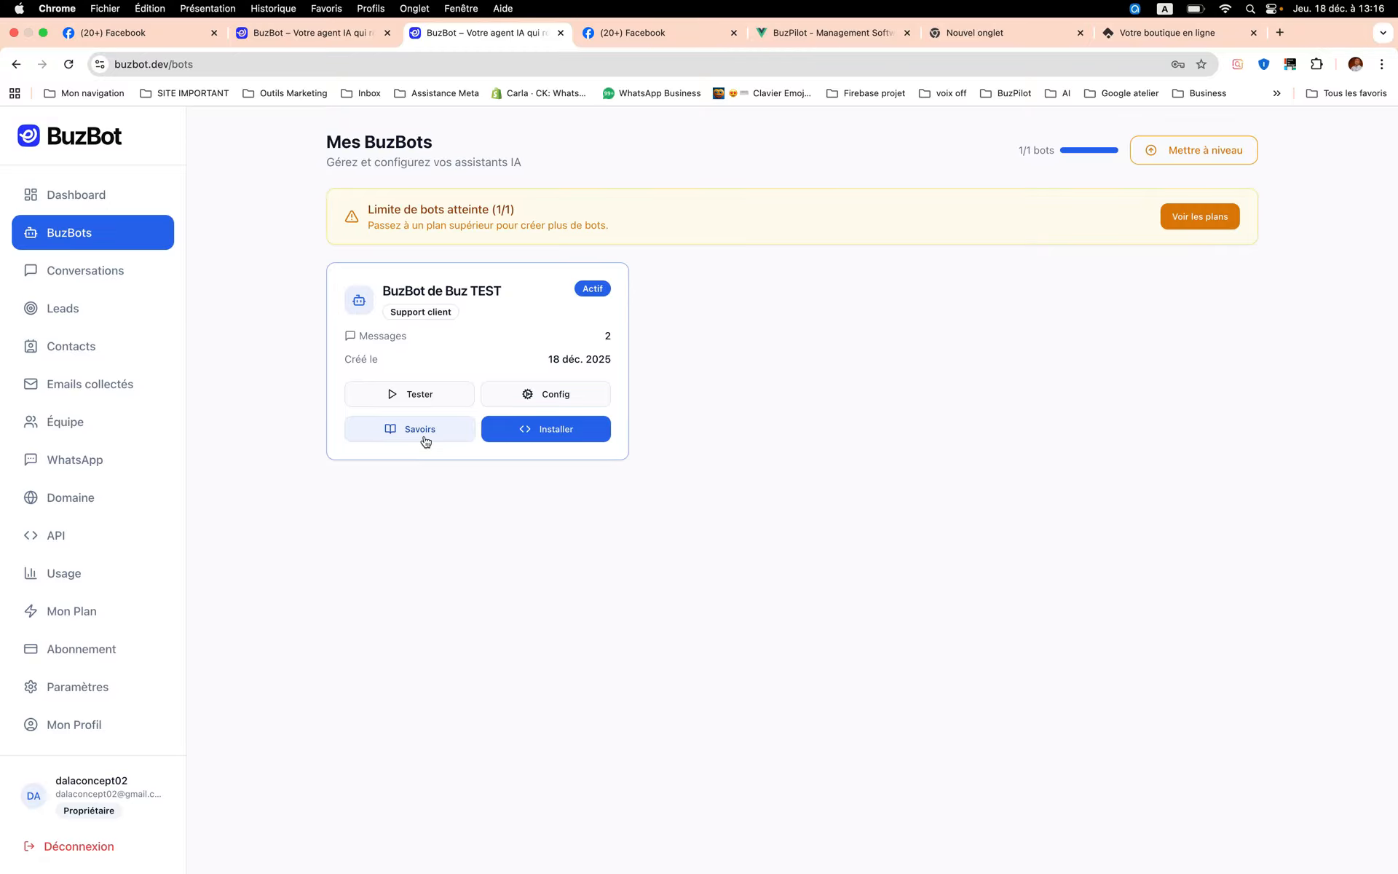
- Open the bot's knowledge base, look over the title, category and content fields for a new entry, and cancel it
left_click(426, 442)
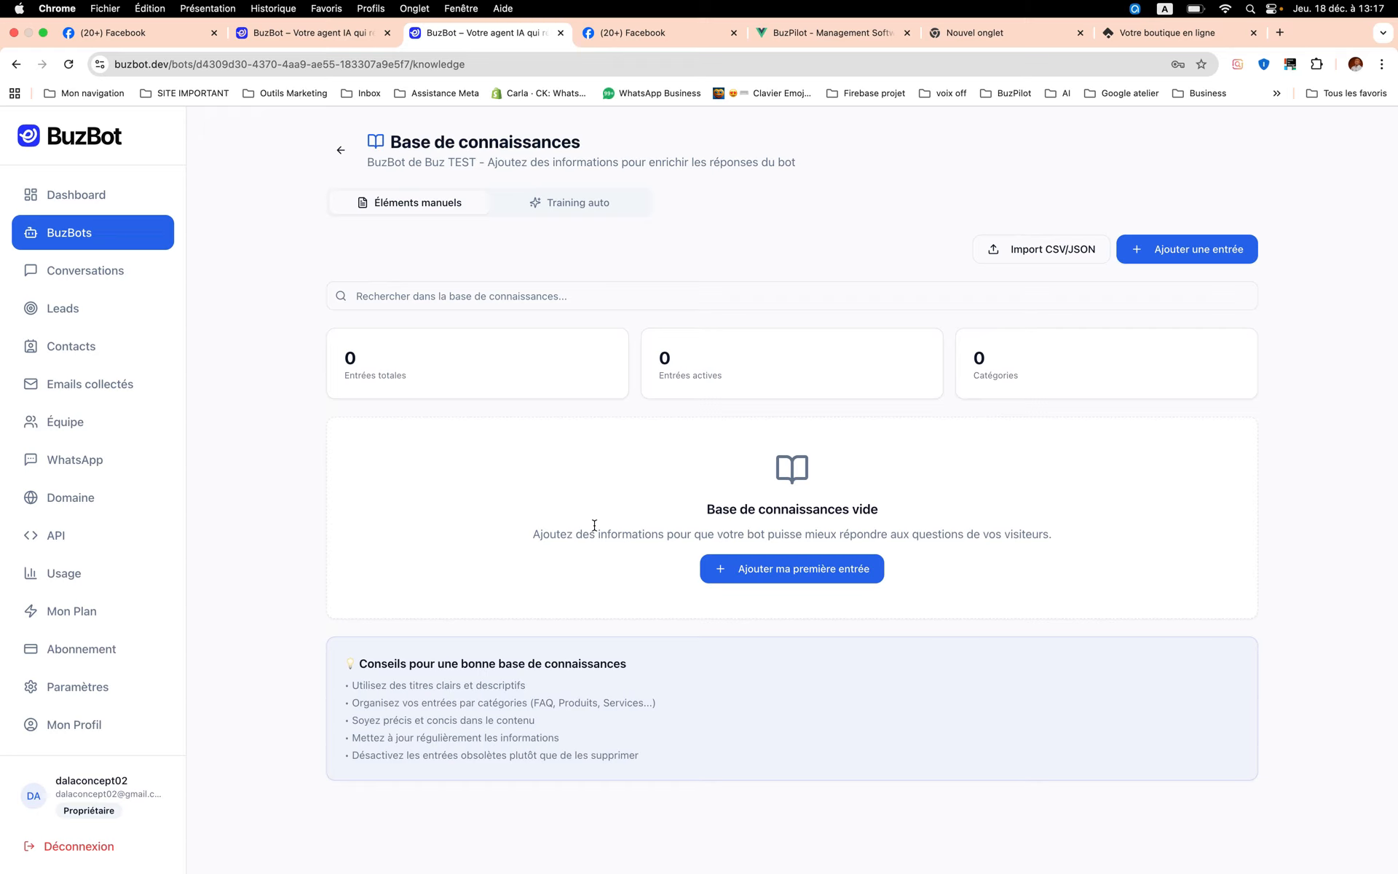
left_click(815, 573)
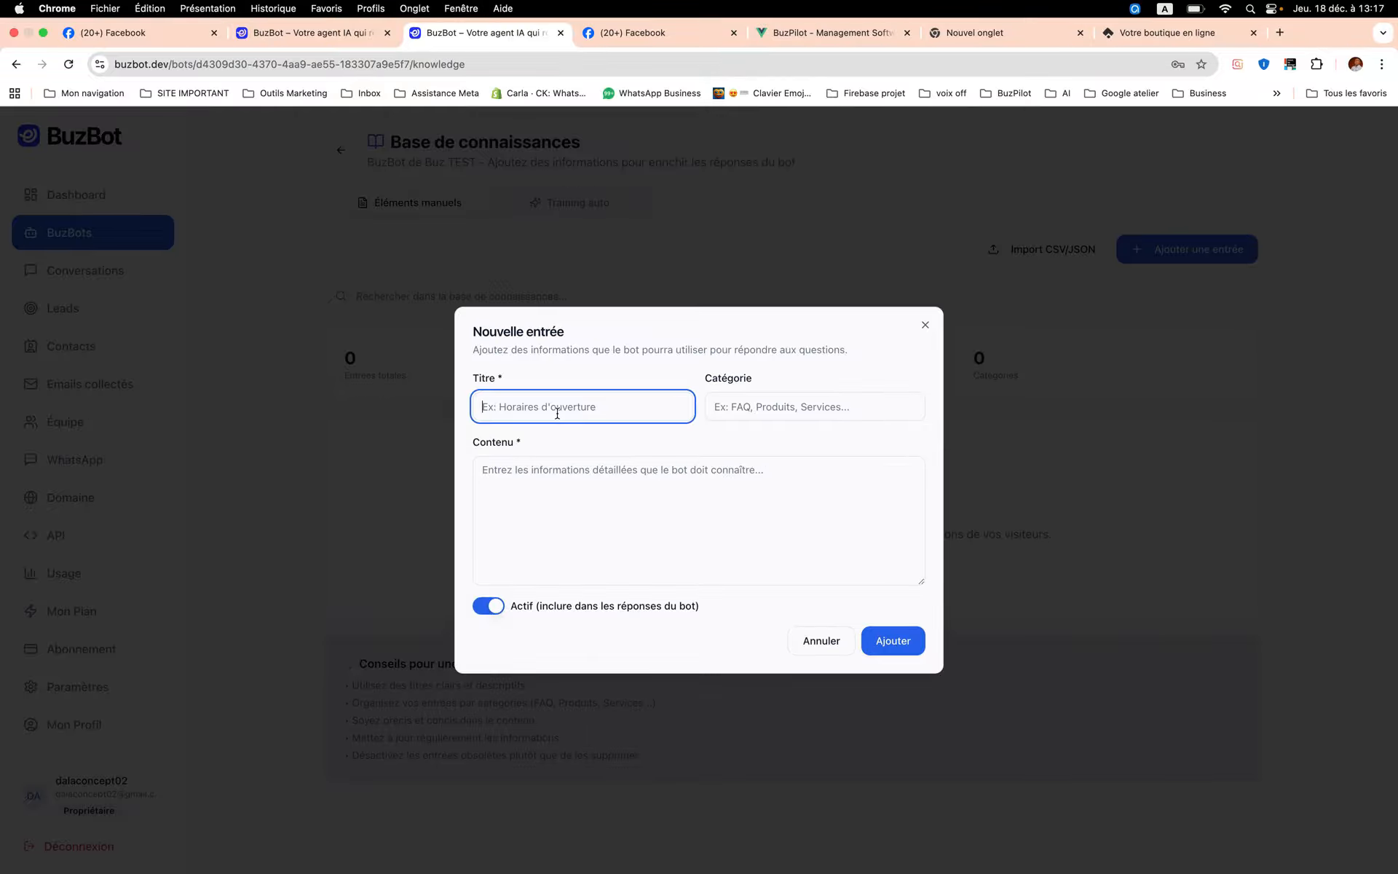
left_click(734, 415)
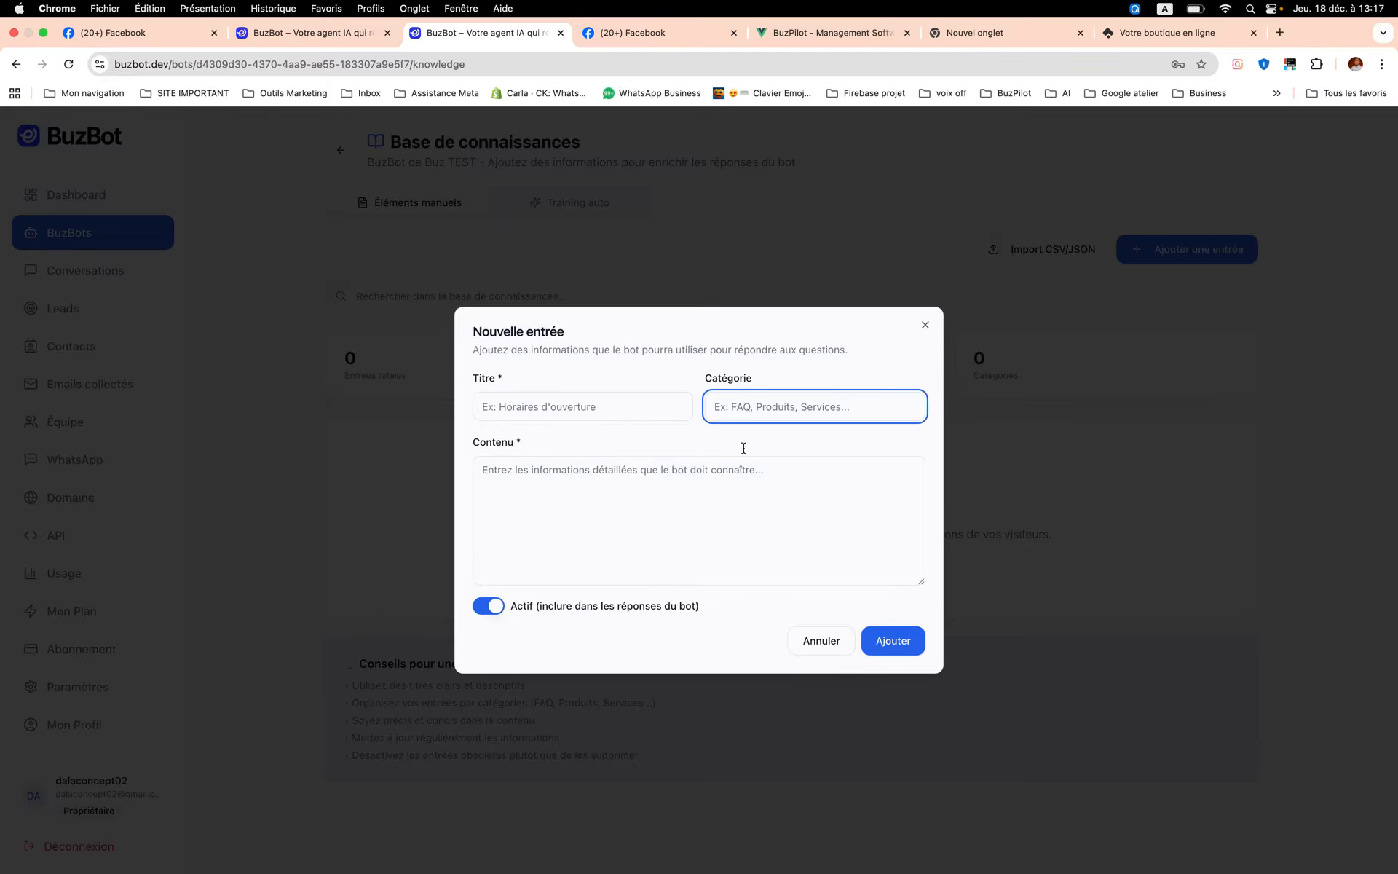
left_click(733, 473)
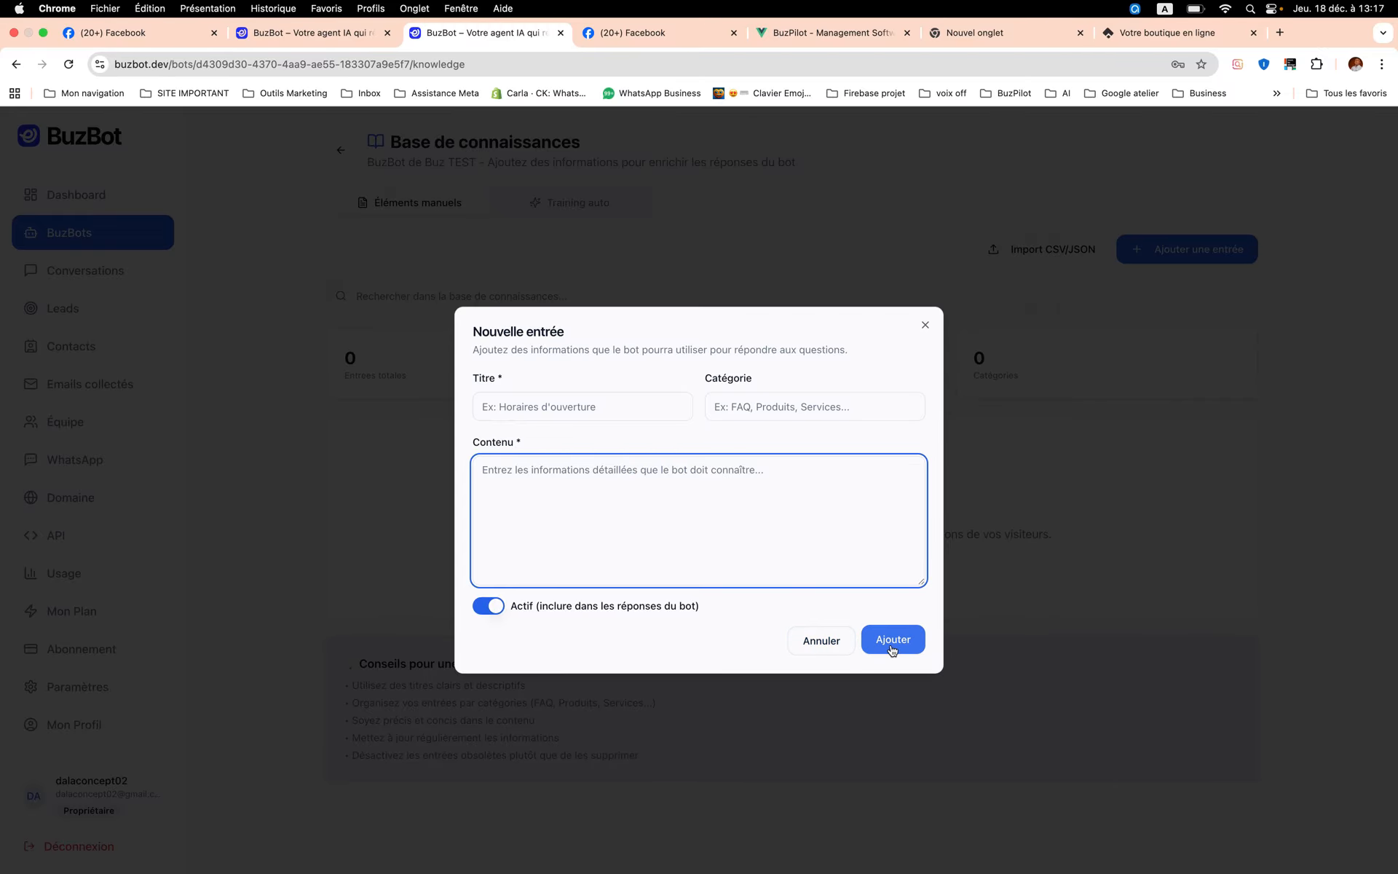
left_click(841, 647)
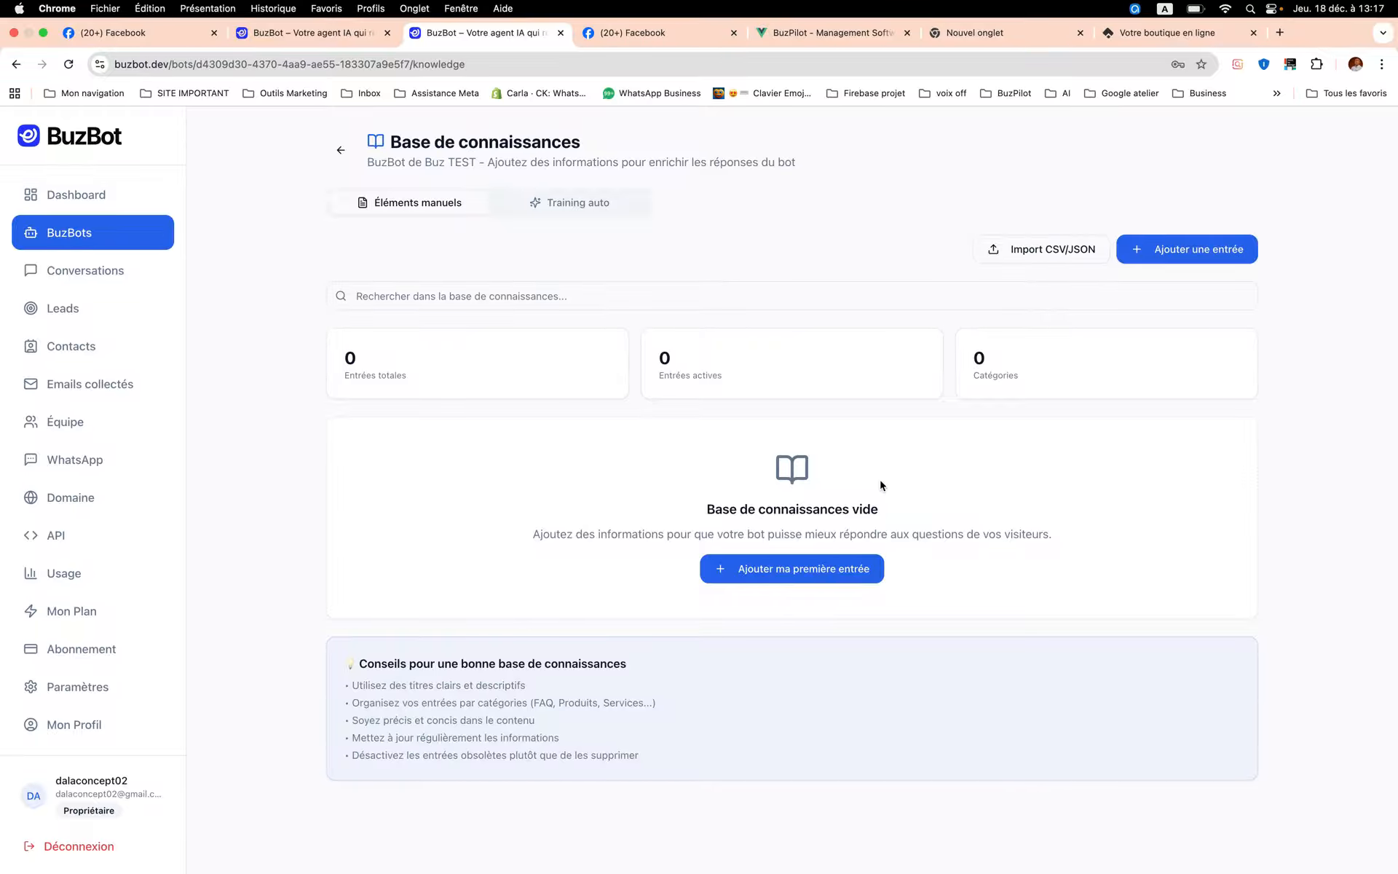
- Open the bot's automatic training options, then load dalaconcept.com in a new browser tab and copy its address
left_click(587, 214)
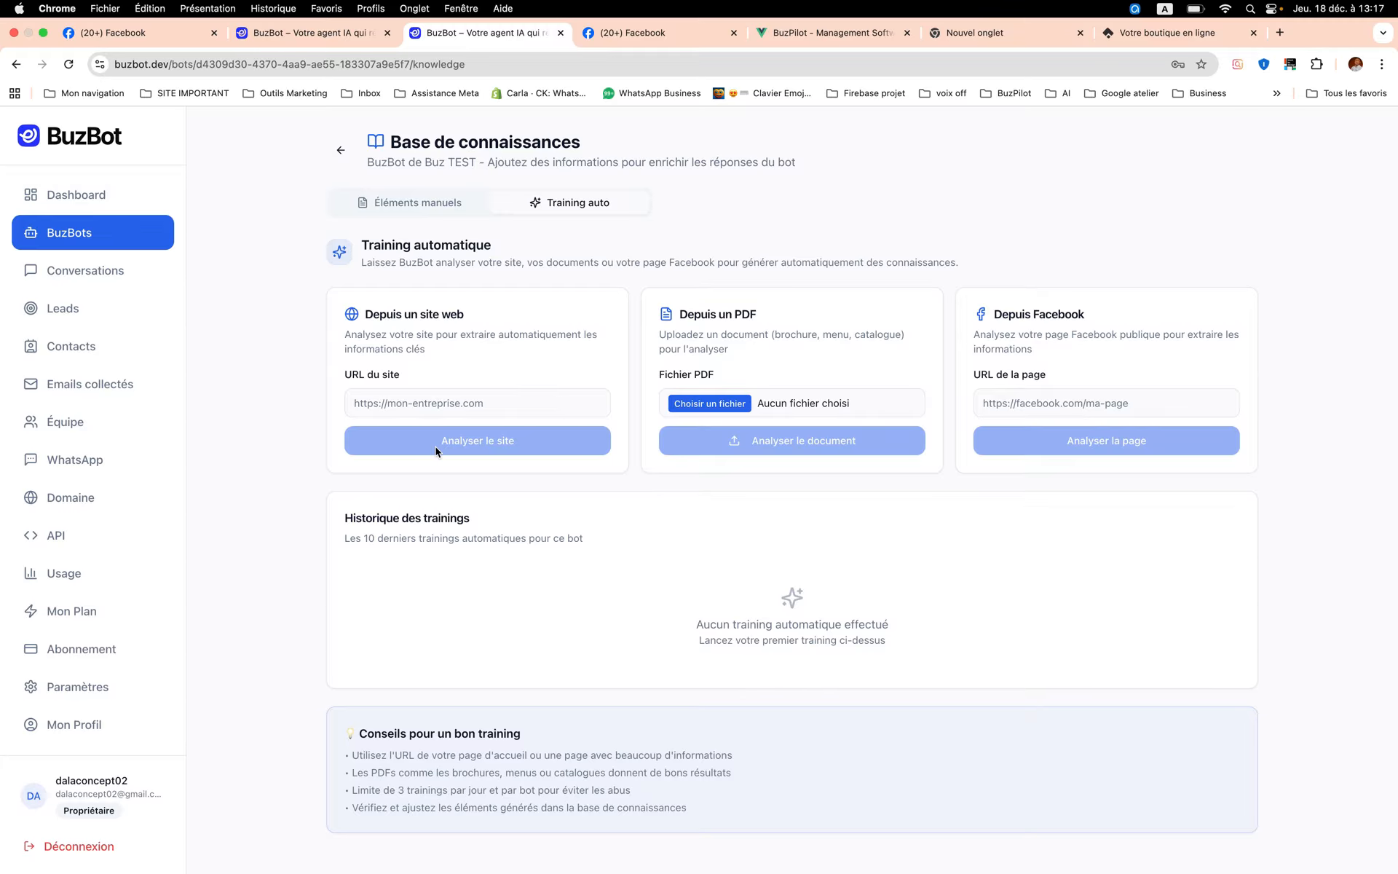
left_click(517, 411)
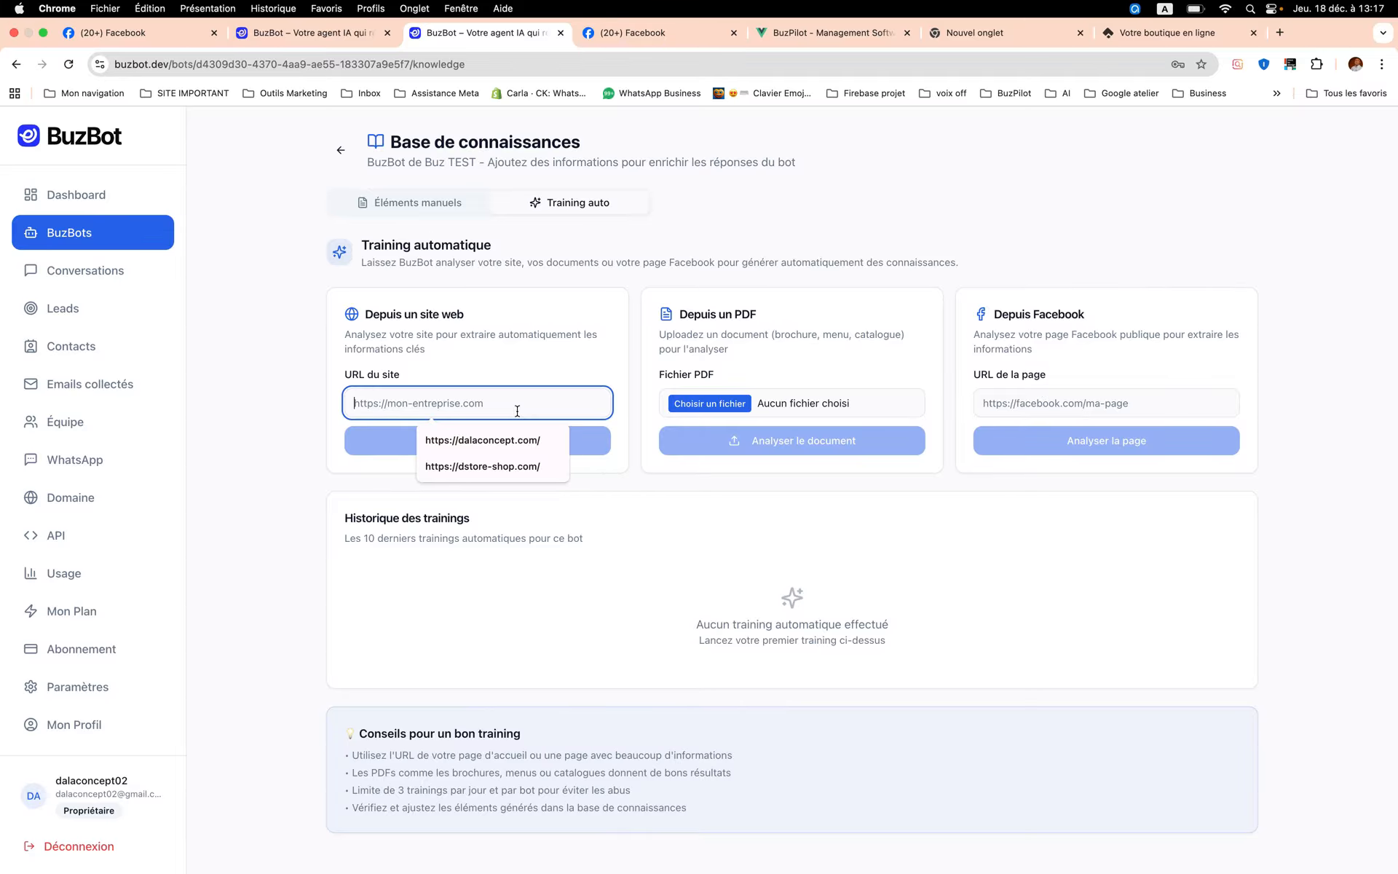
left_click(1280, 32)
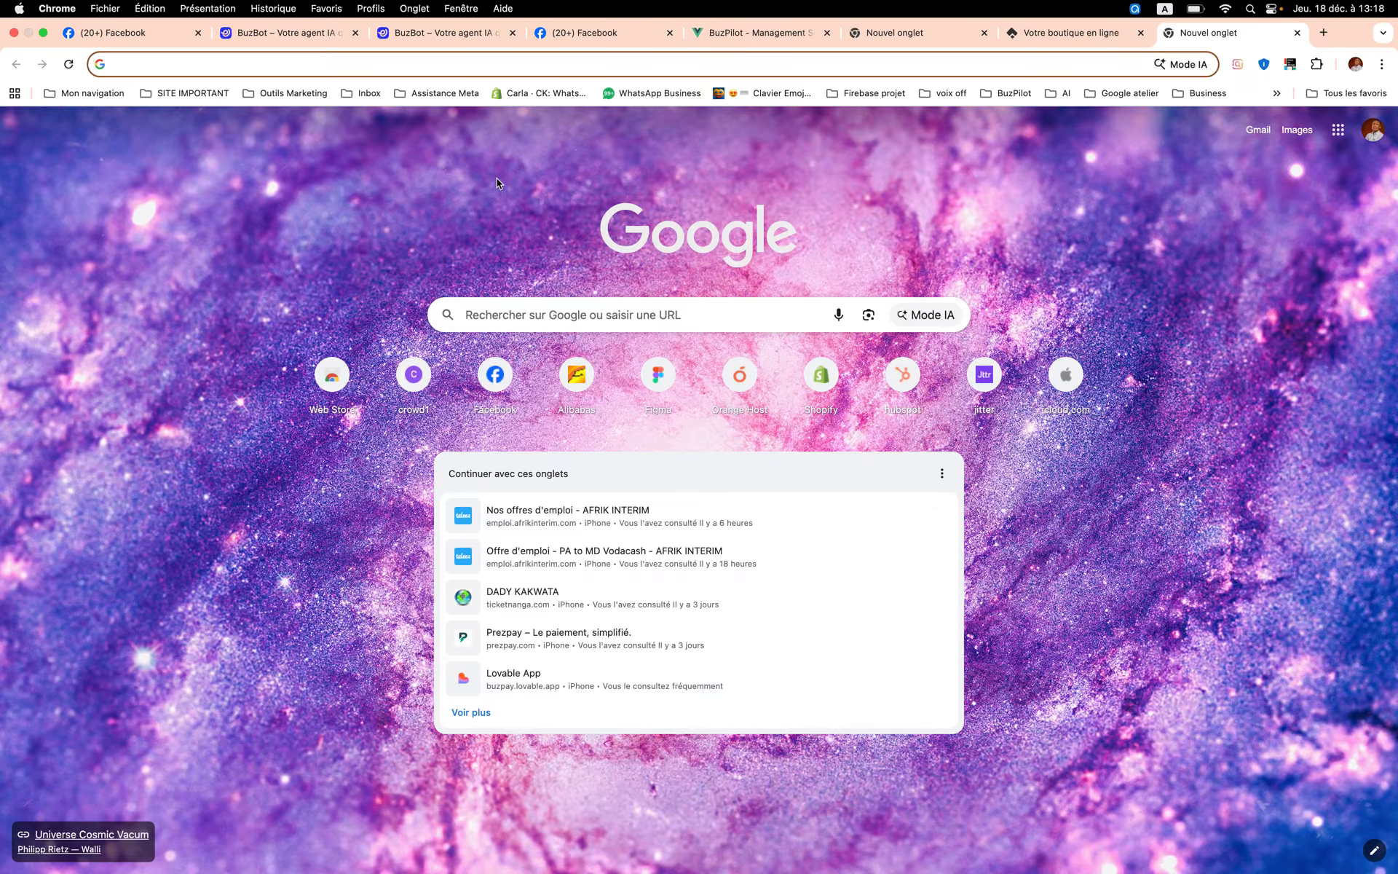
type("da")
key("Return")
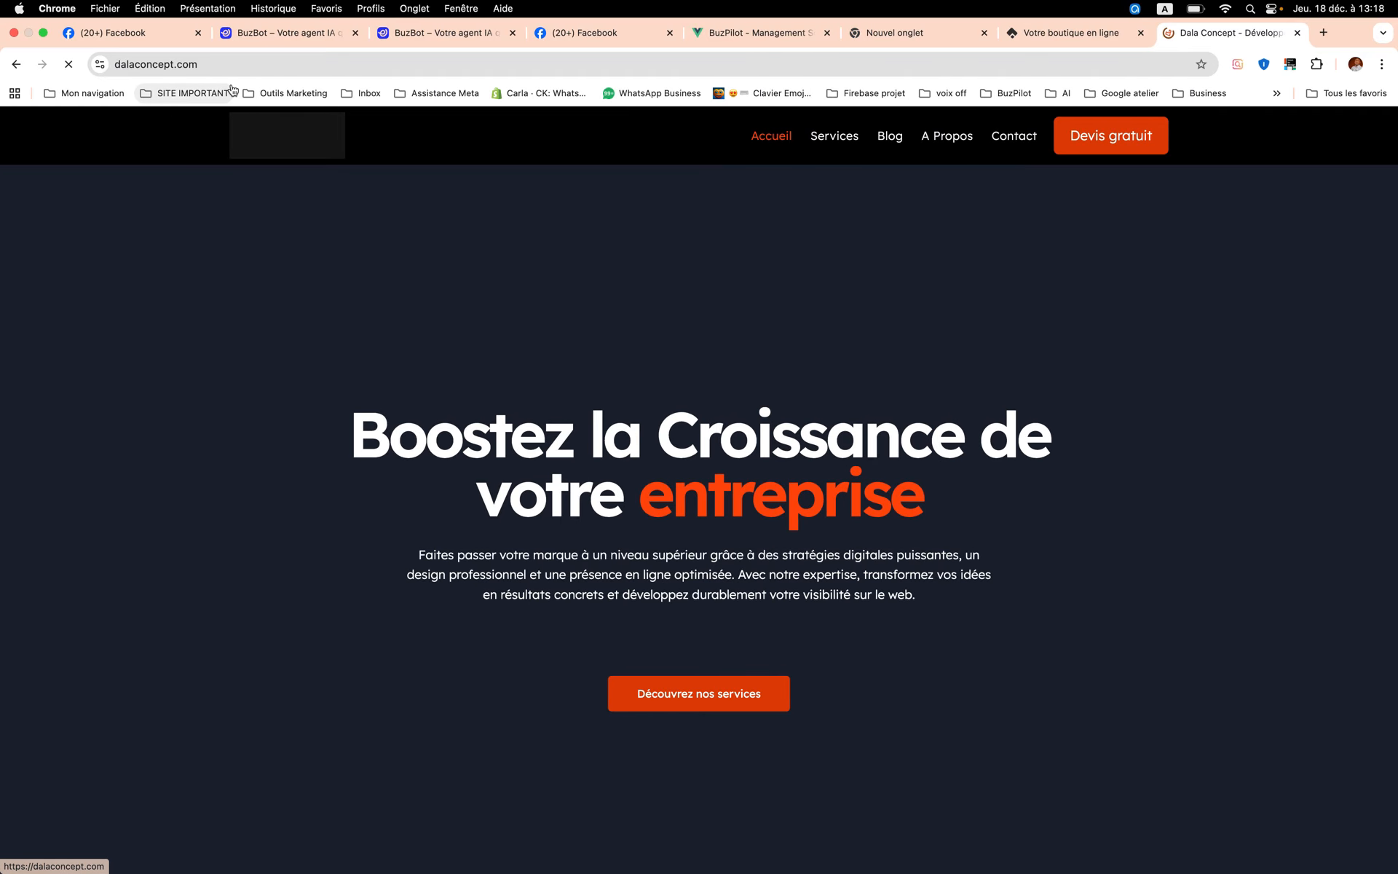
left_click(224, 64)
key("super+c")
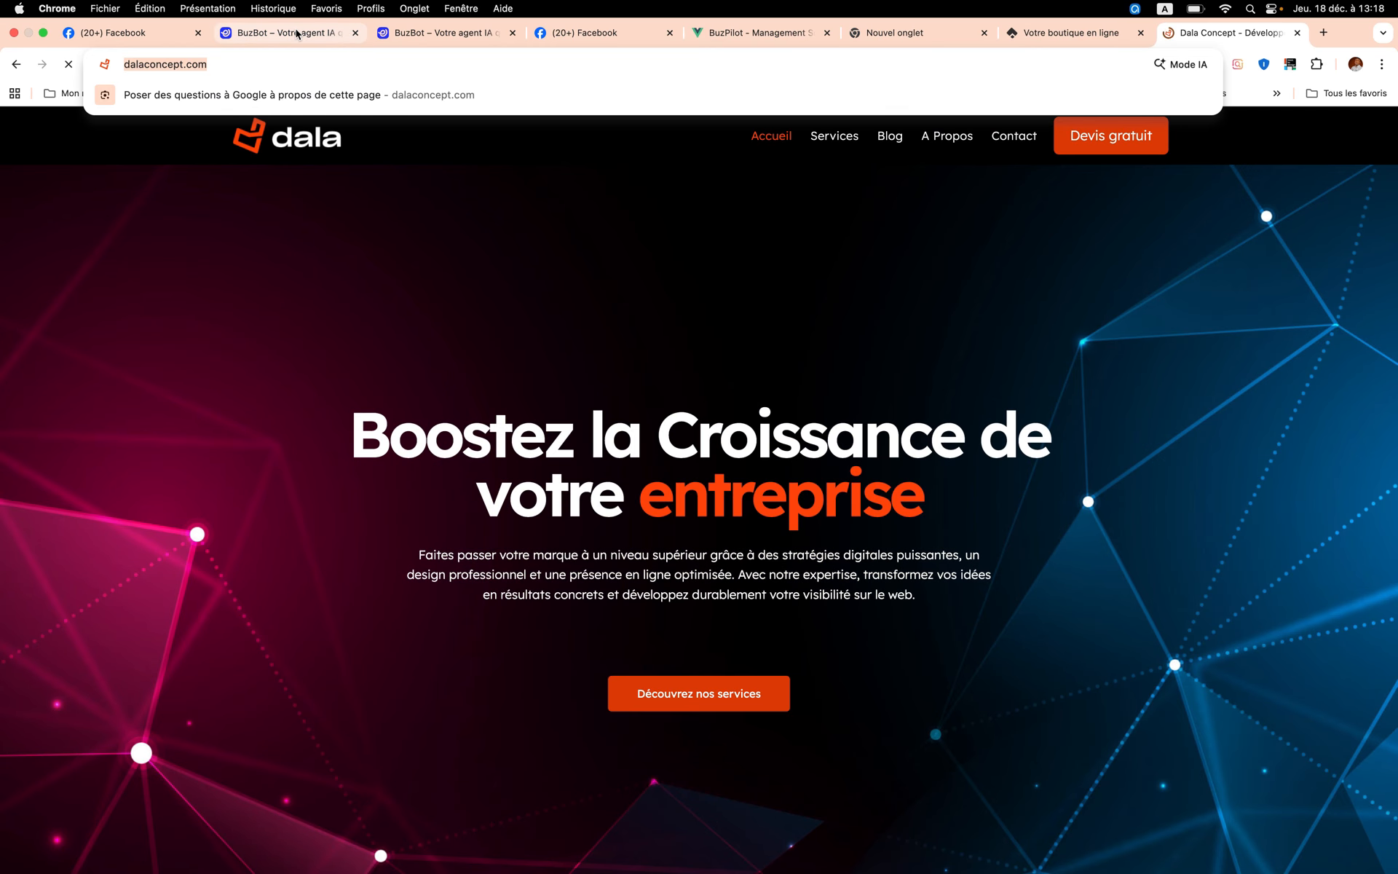
left_click(421, 33)
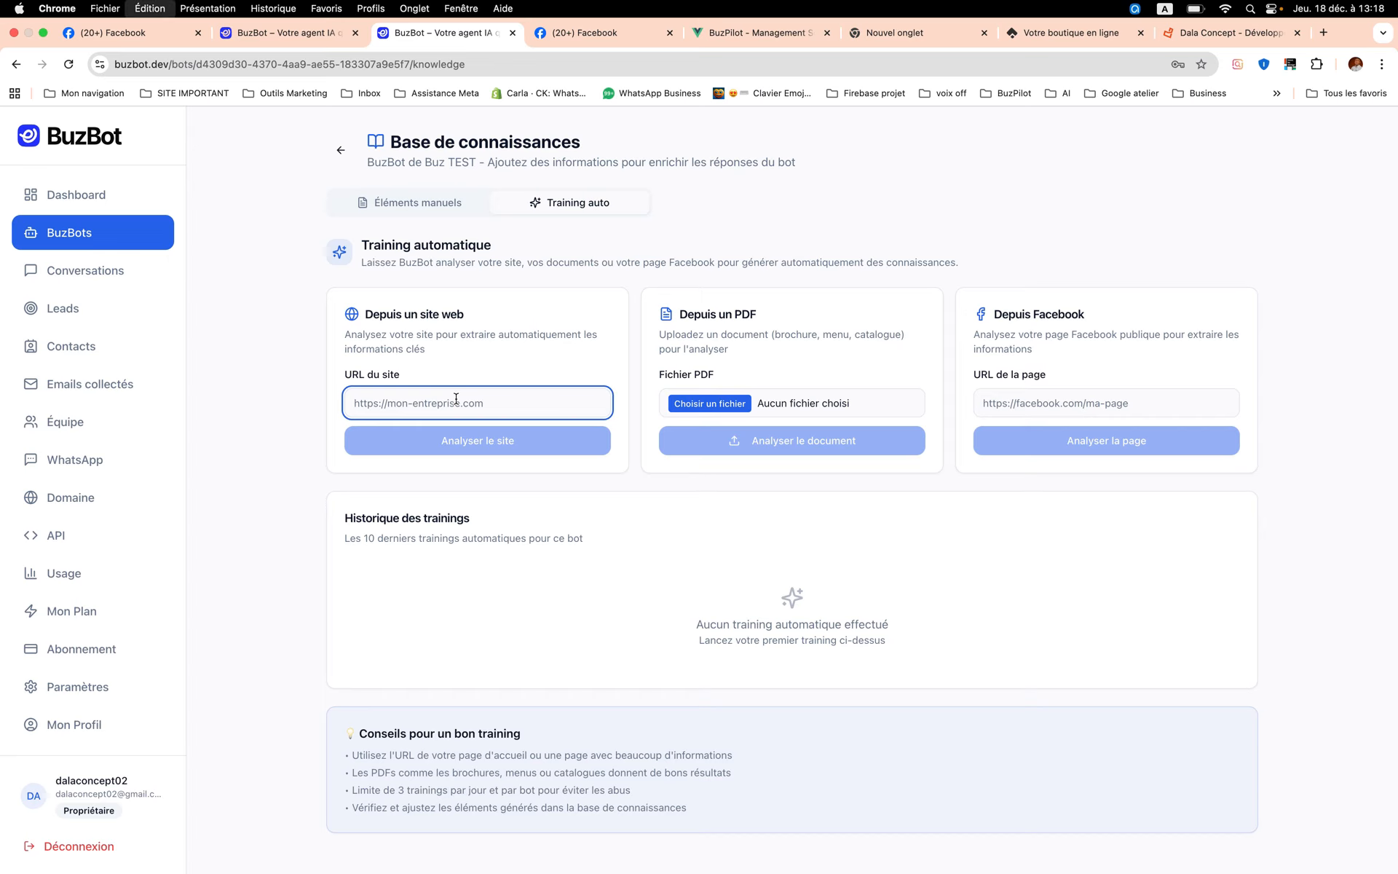
key("super+v")
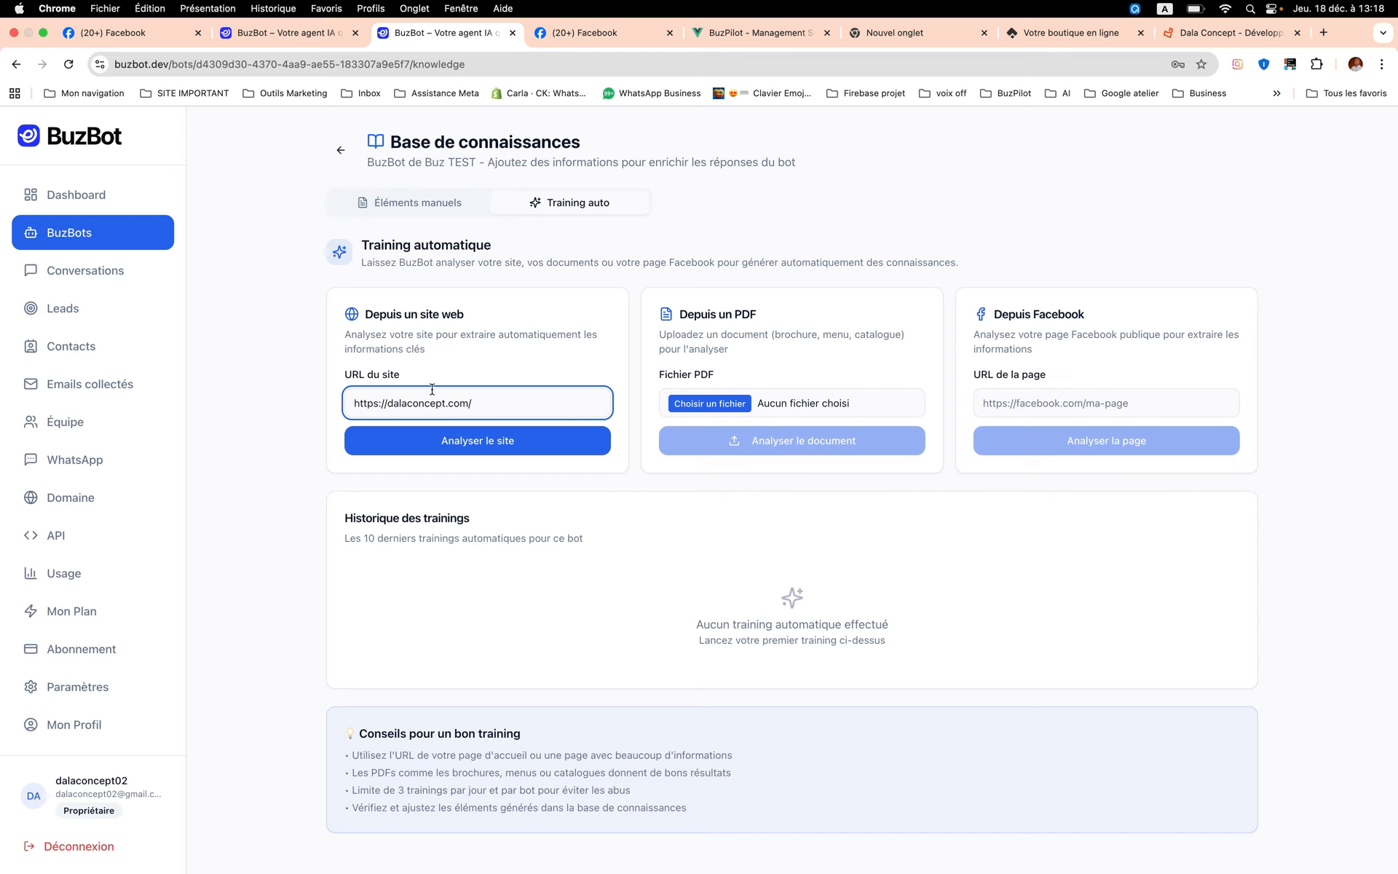
left_click(471, 440)
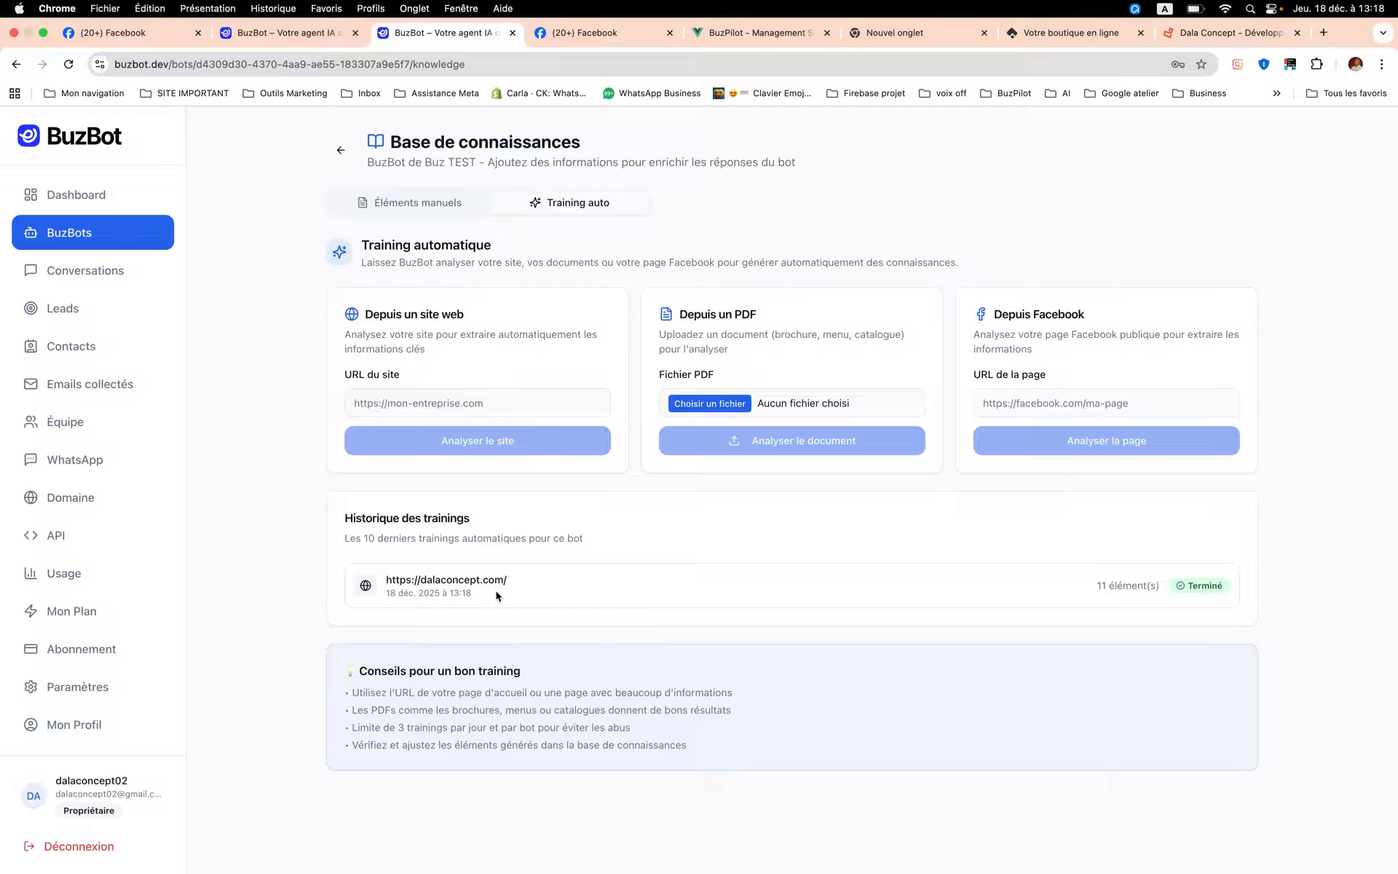
- Look over the training history and the Dala Concept website, and return to the bot's training page
scroll(517, 597, "down", 1)
left_click(1210, 42)
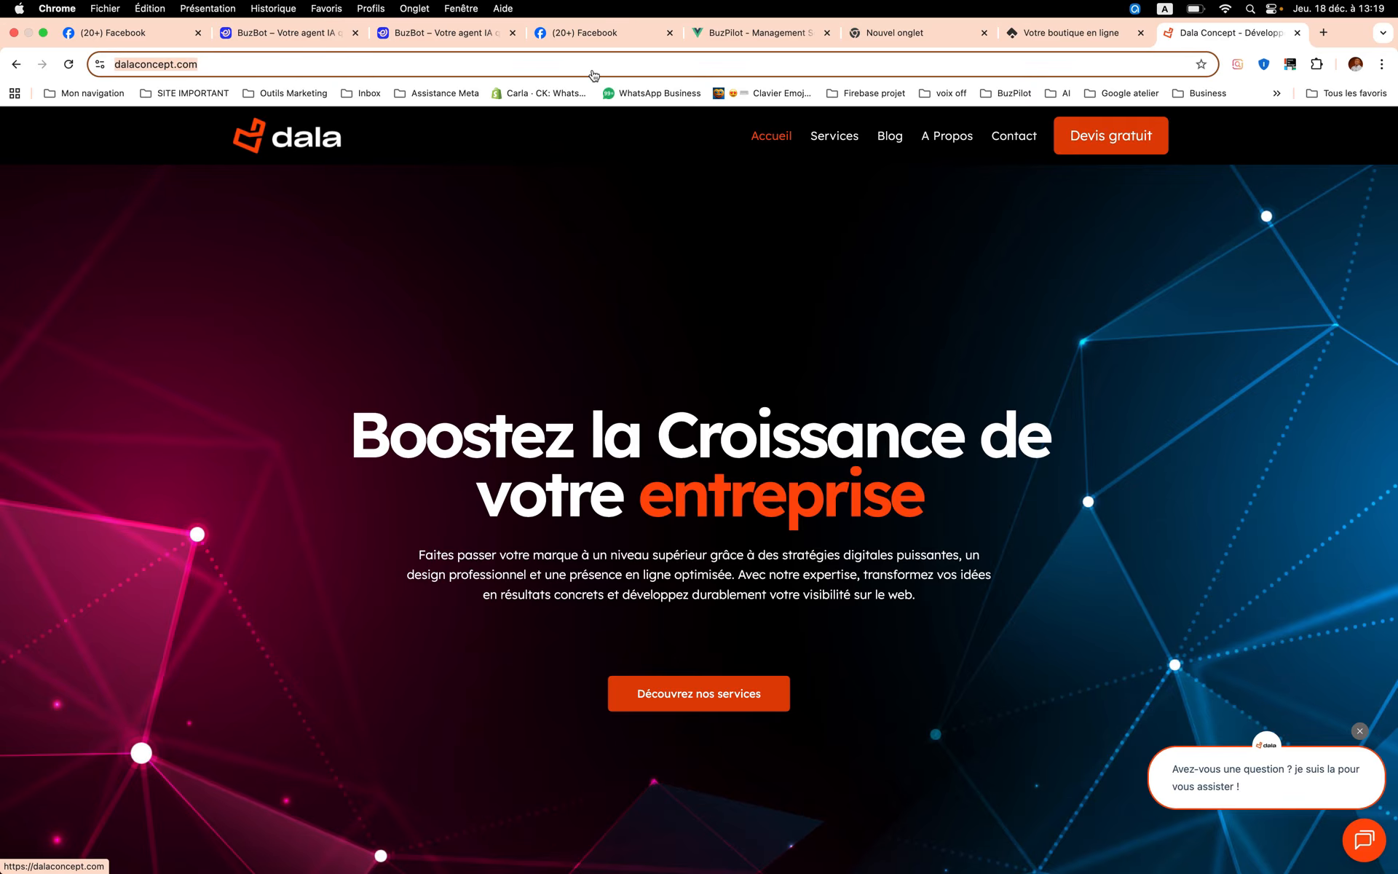
left_click(466, 33)
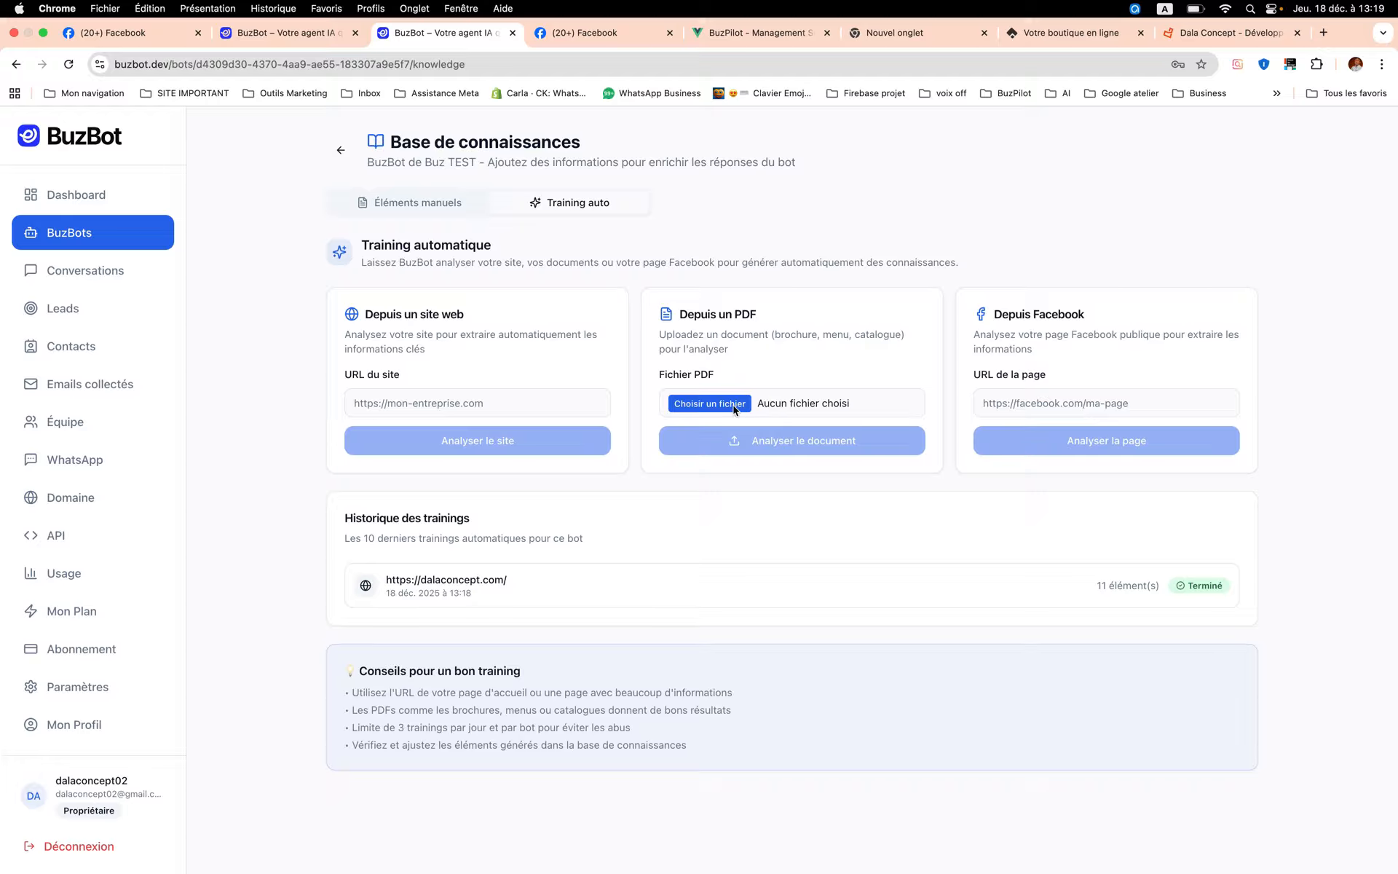
left_click(705, 405)
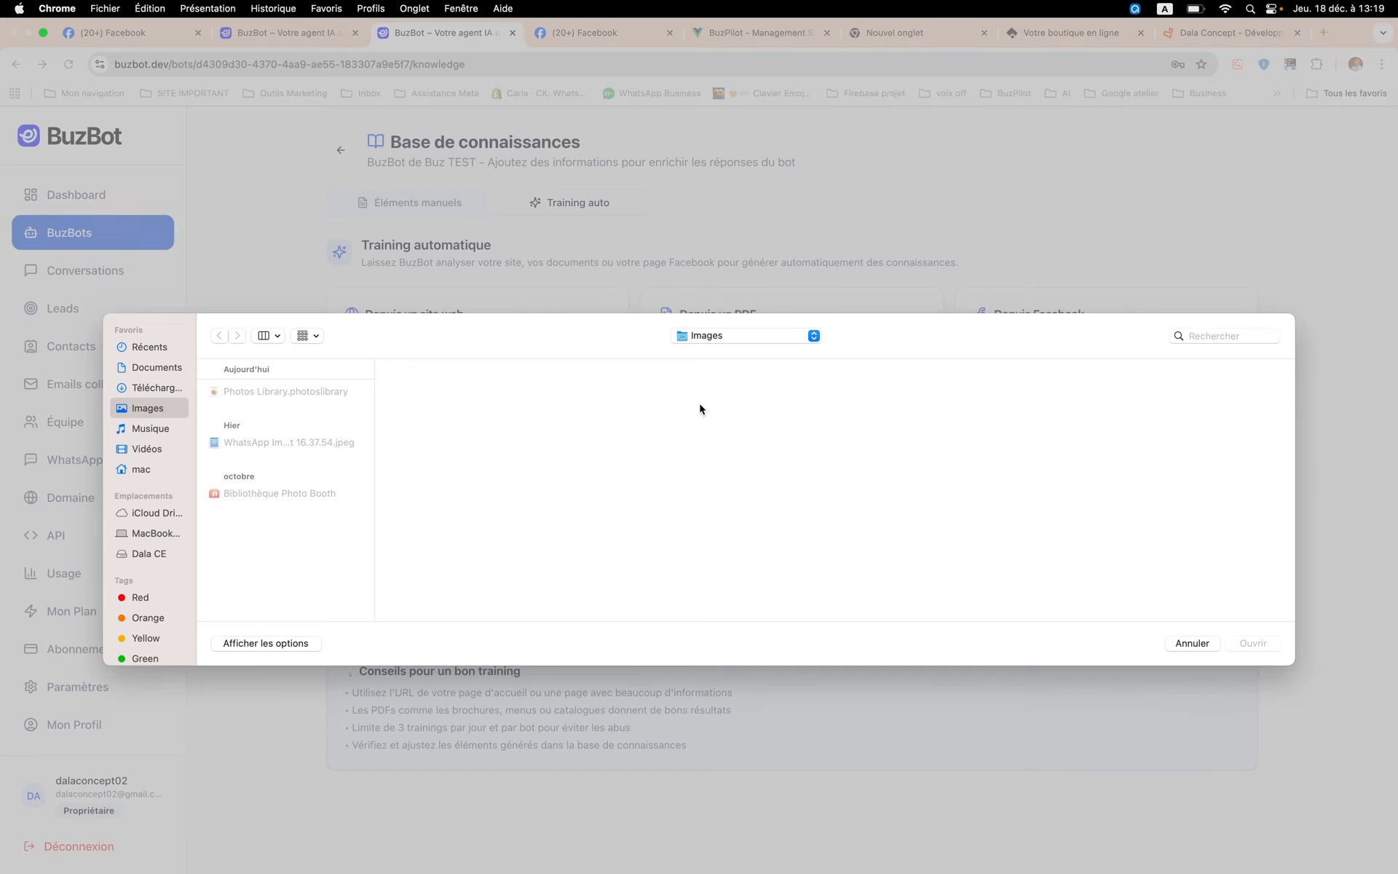
left_click(165, 556)
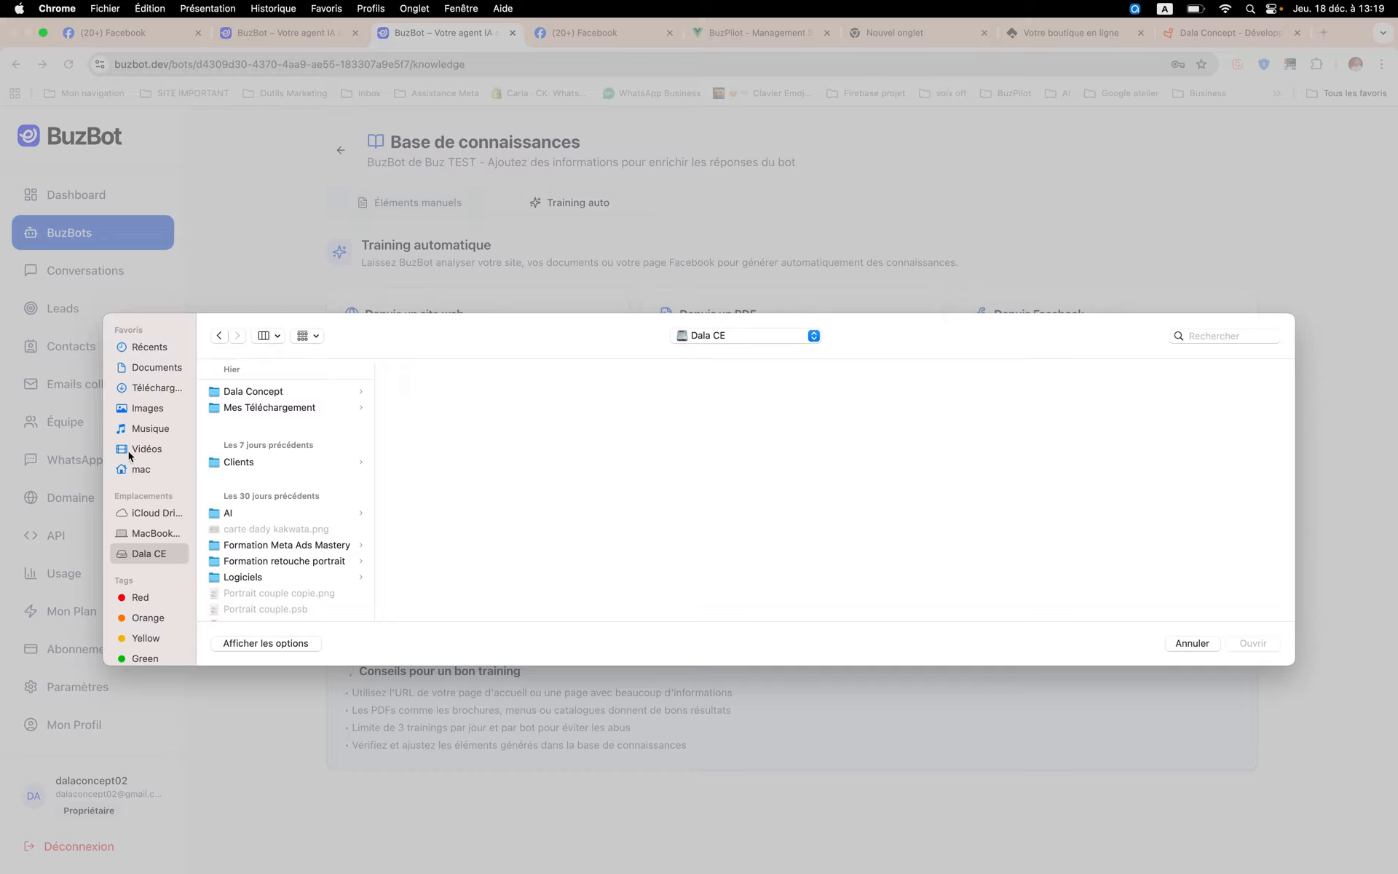
left_click(150, 367)
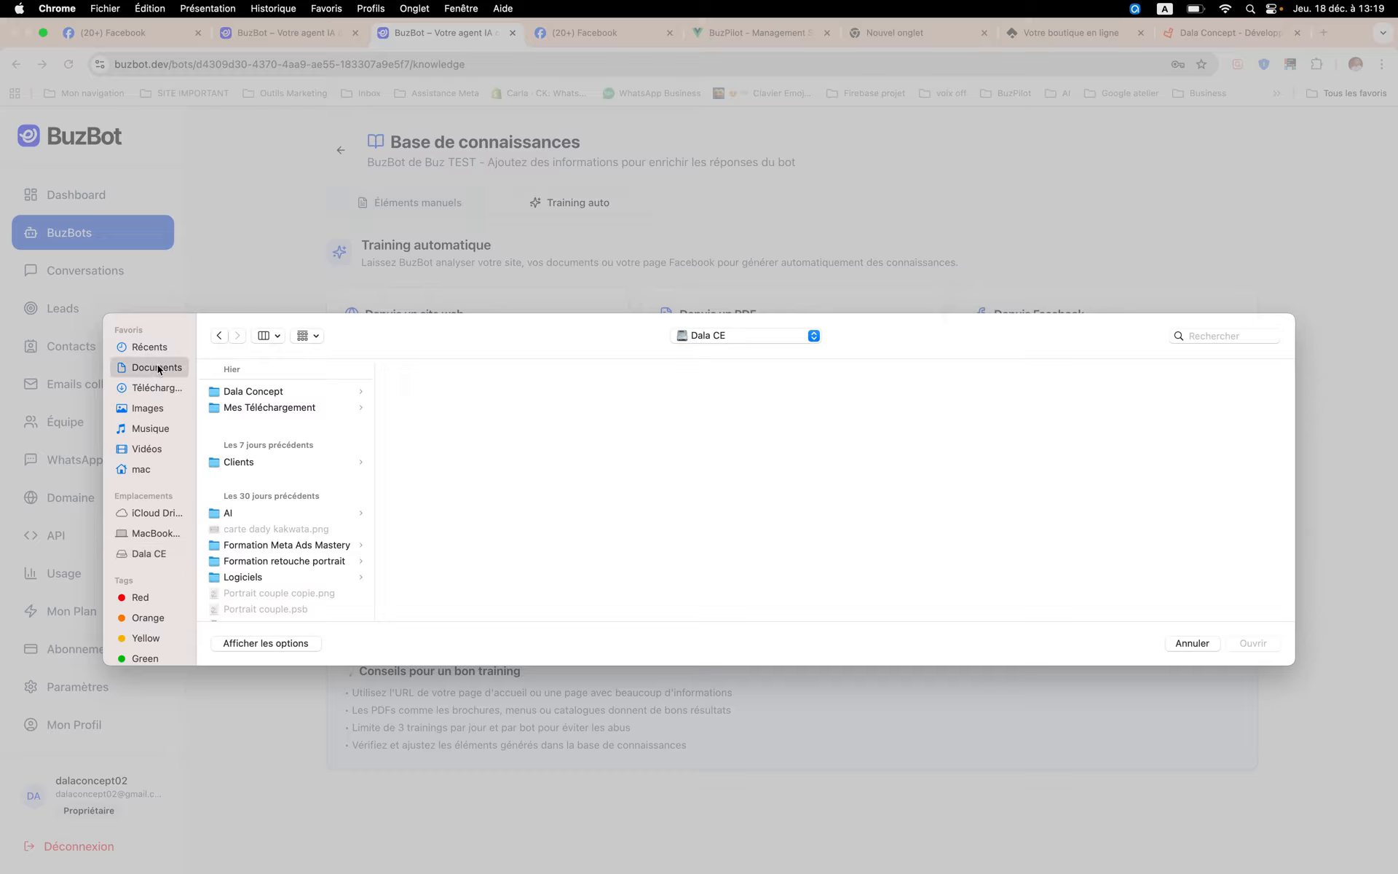
left_click(303, 530)
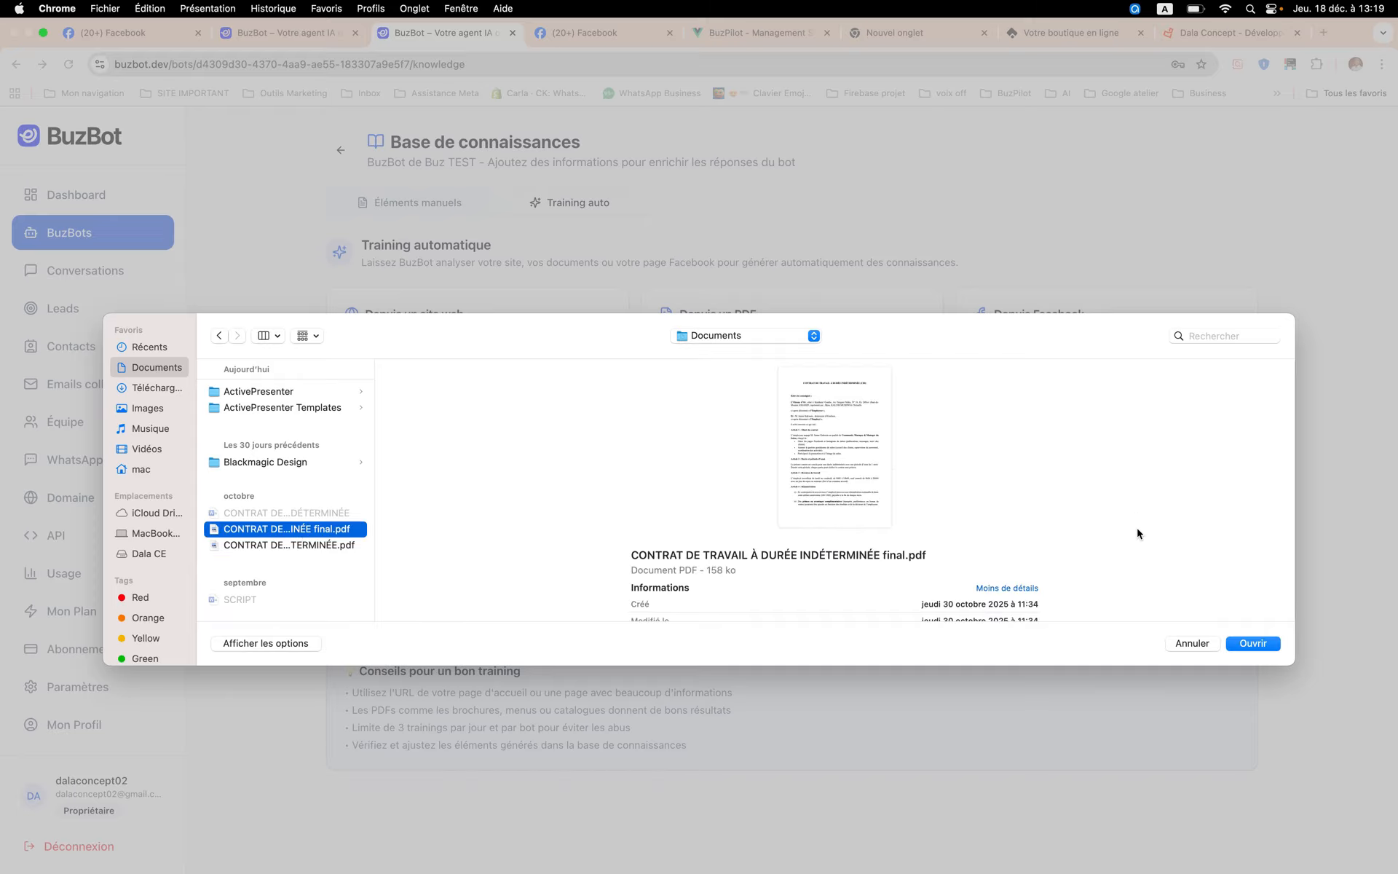
left_click(1213, 644)
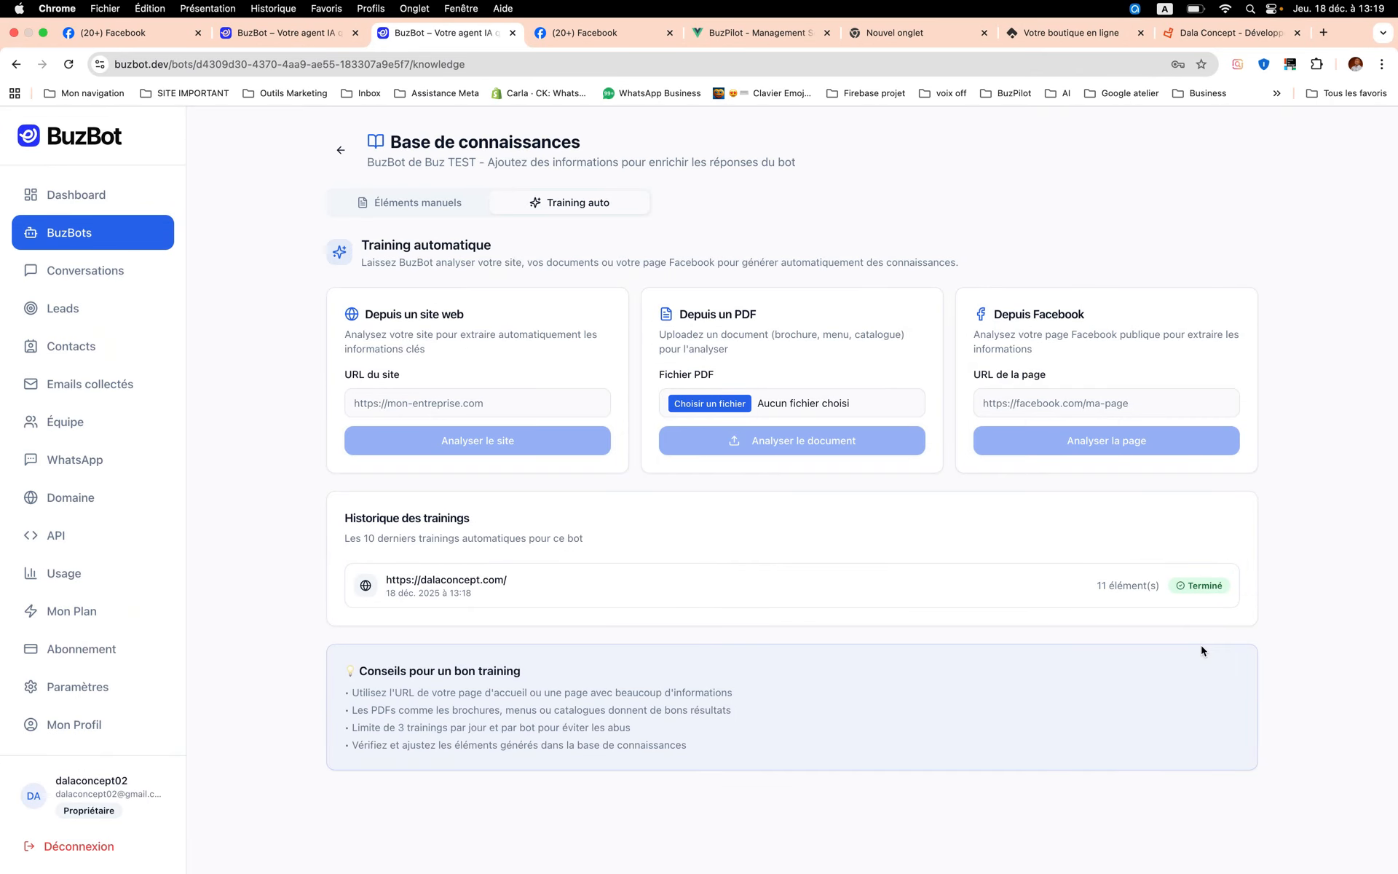
- Switch to Facebook, search for dala concept and open the Dala Concept page whose address the Facebook training needs
left_click(1088, 413)
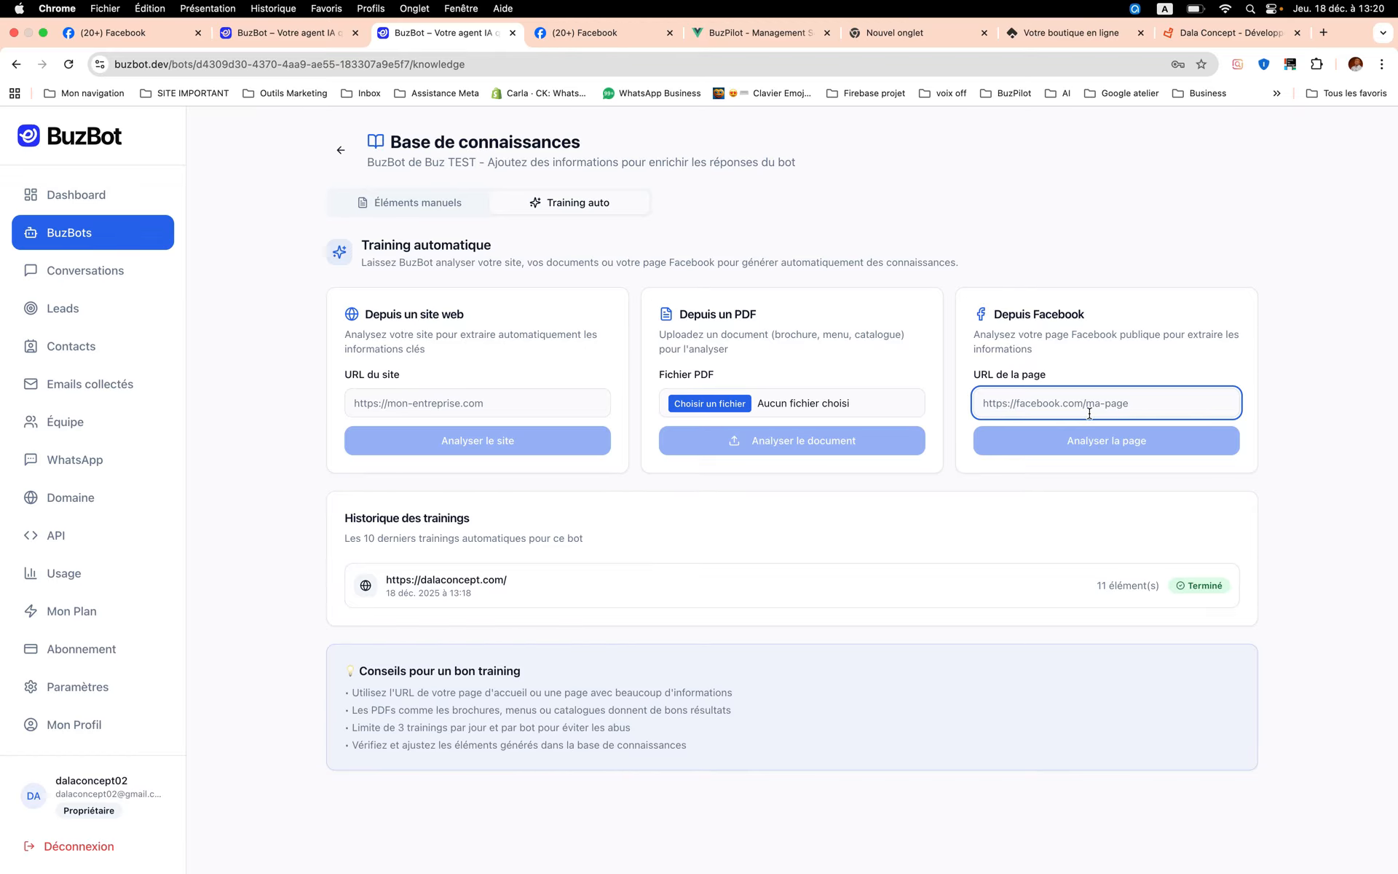
left_click(591, 36)
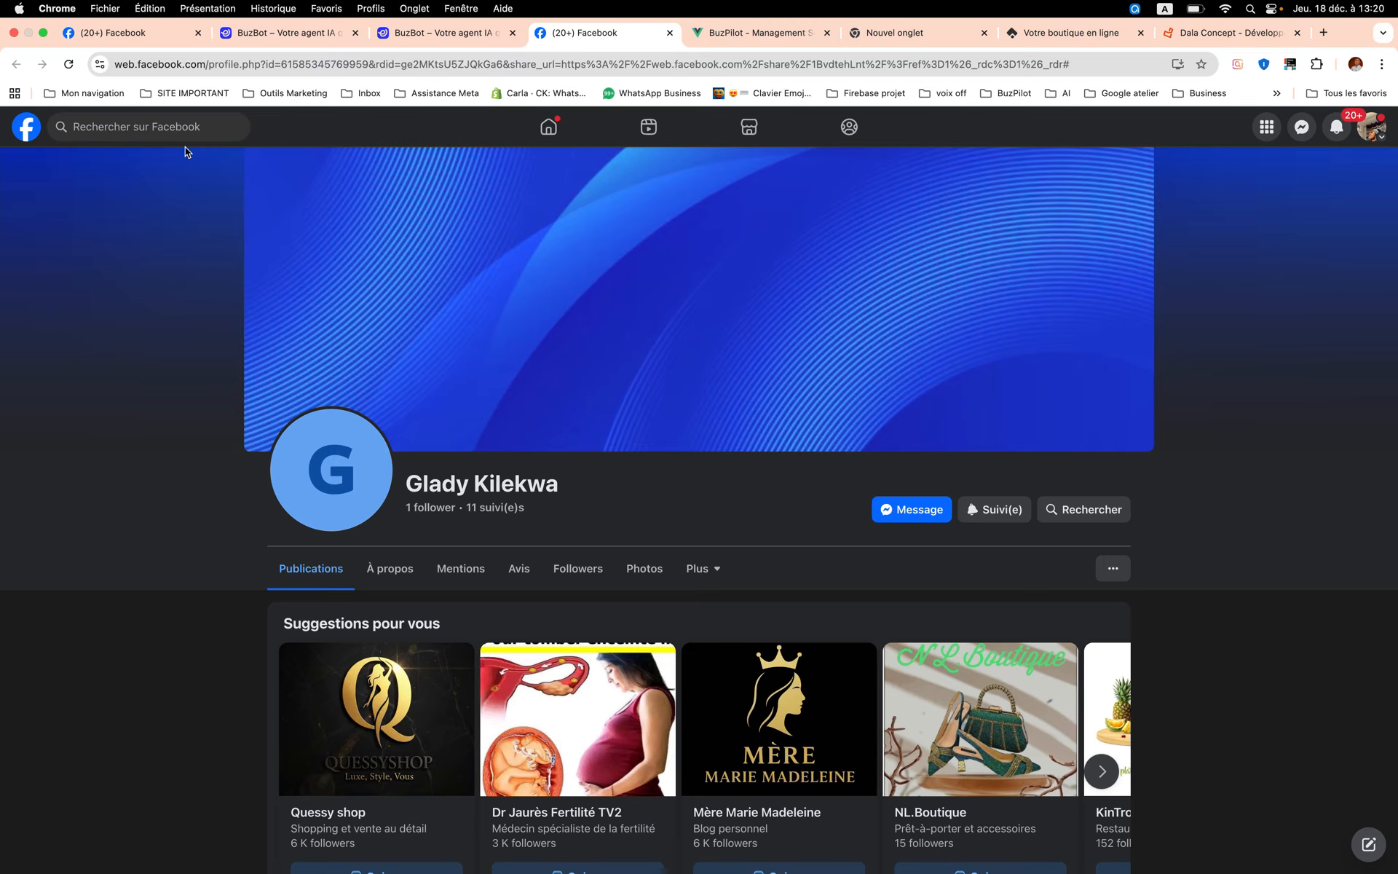
left_click(26, 129)
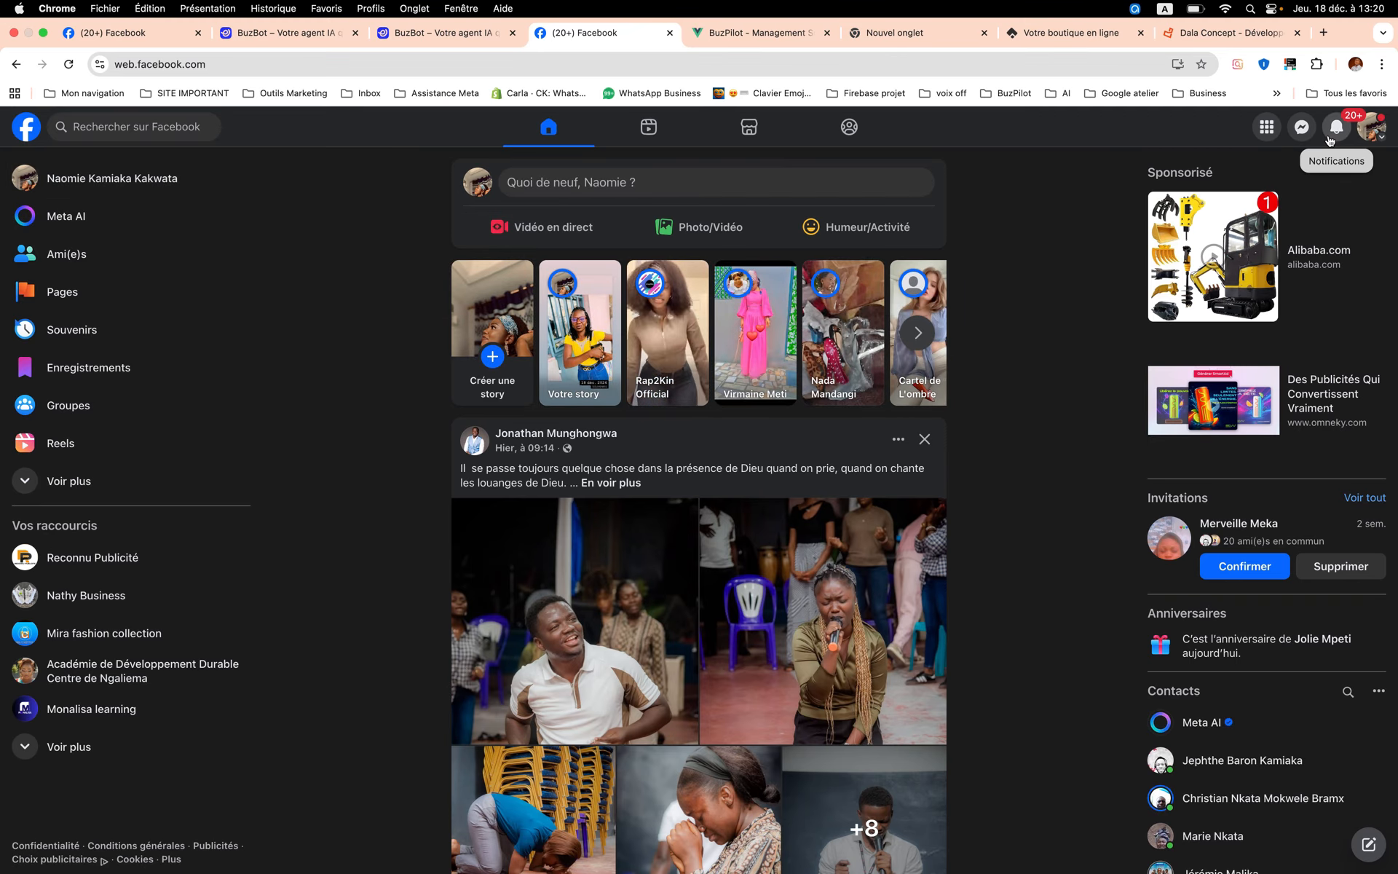
left_click(170, 130)
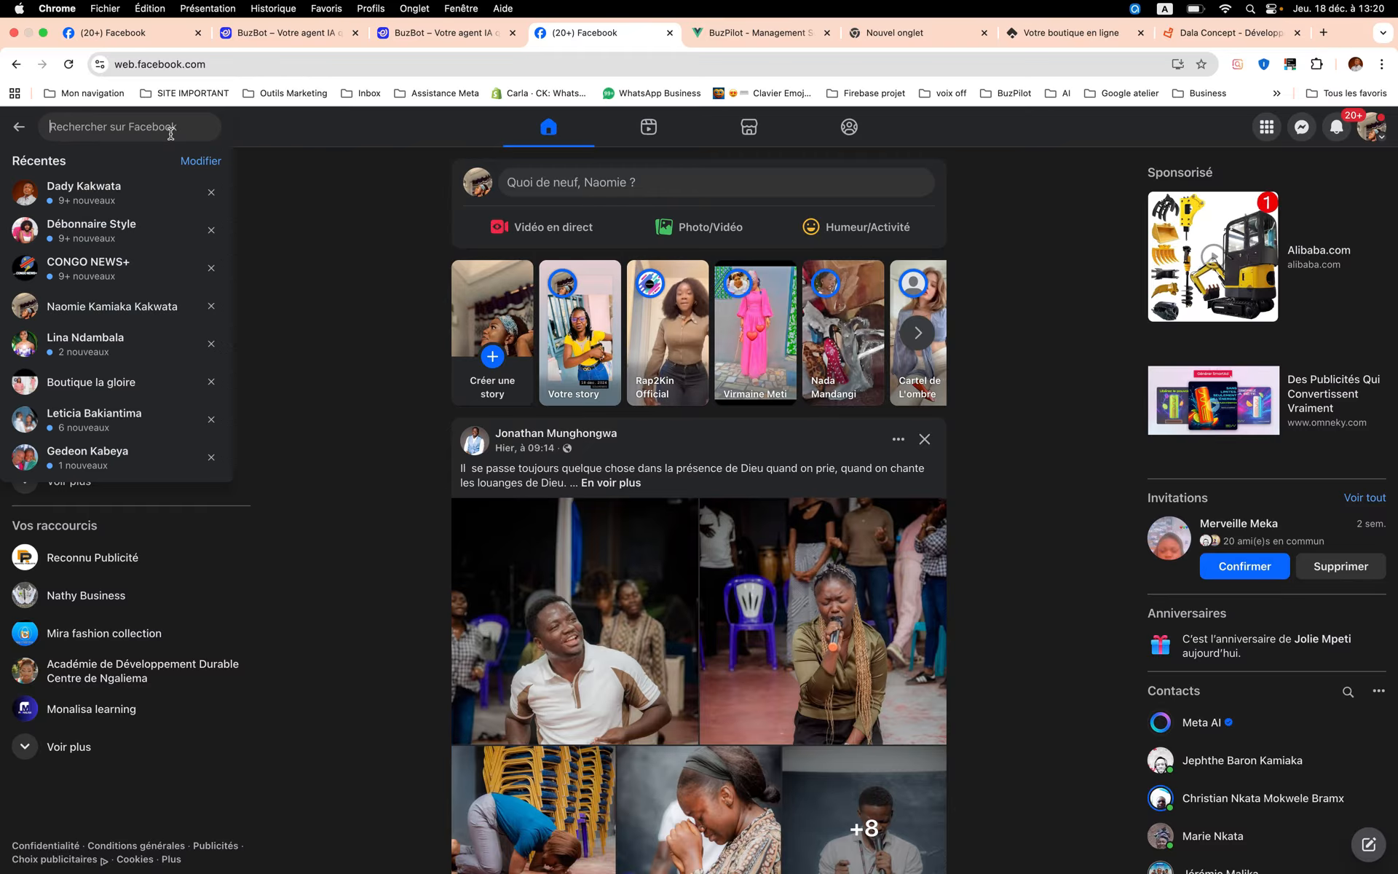
type("da")
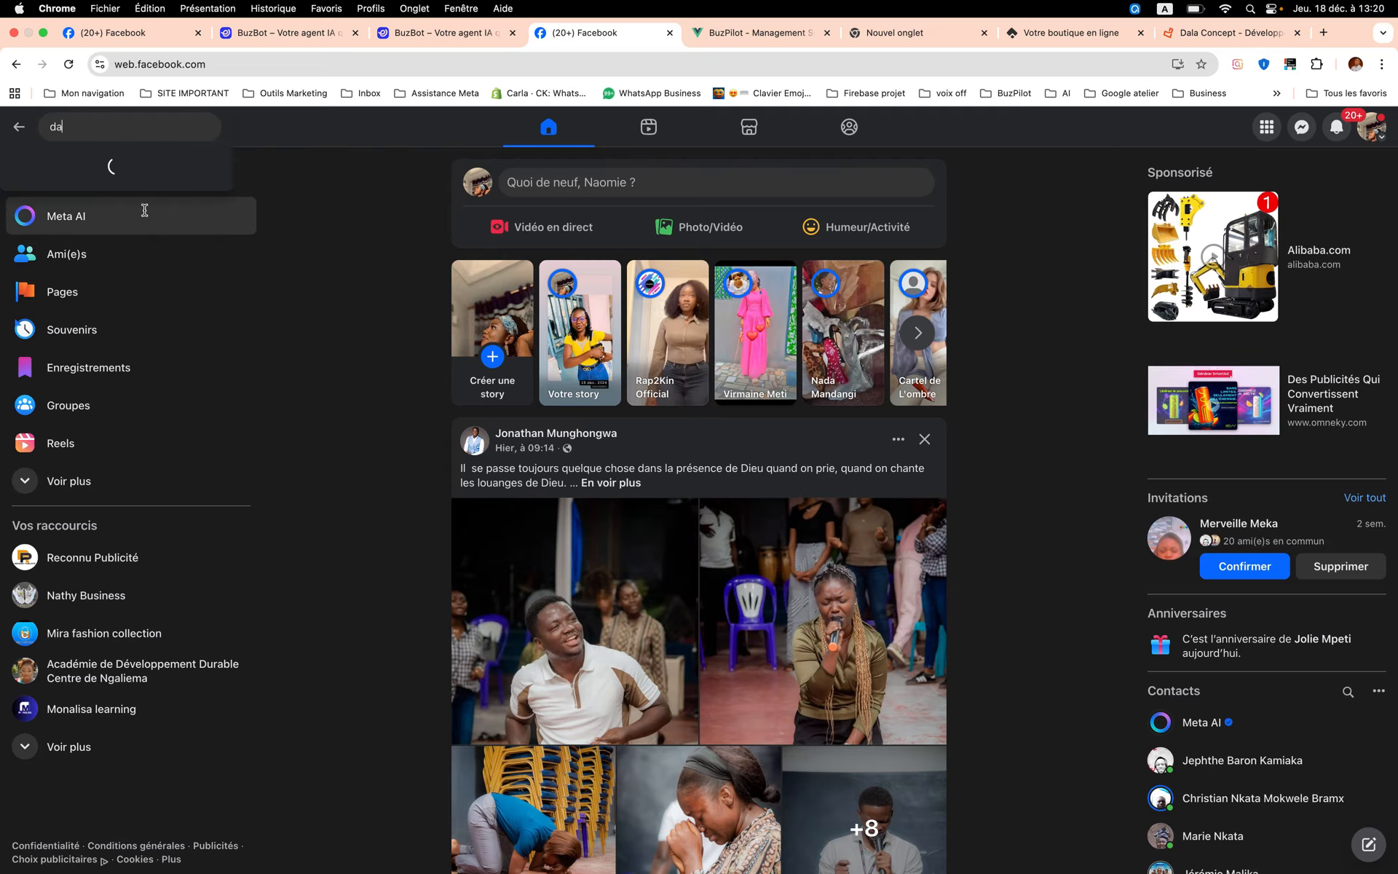
type("la concept")
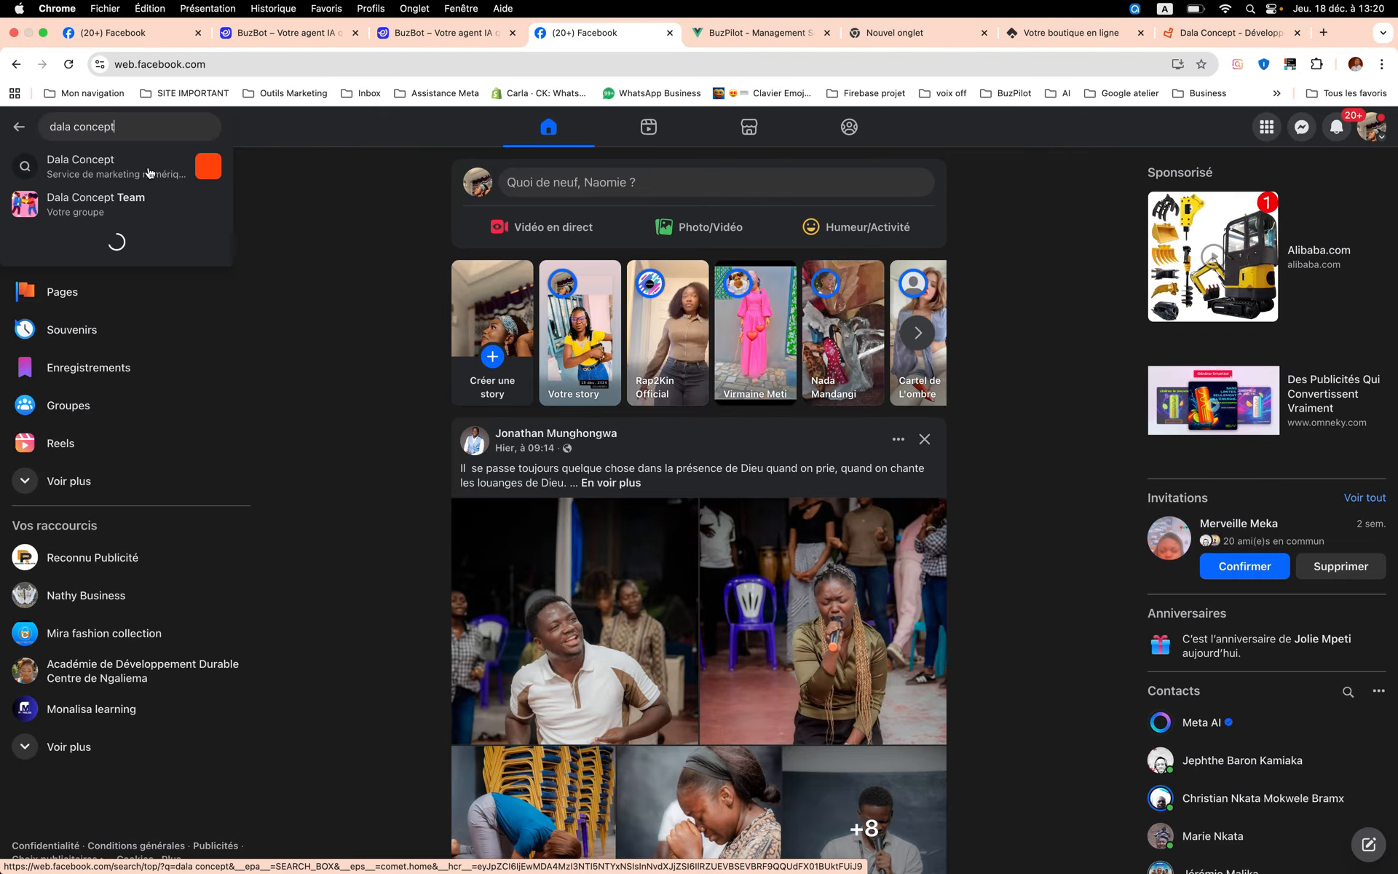
left_click(149, 167)
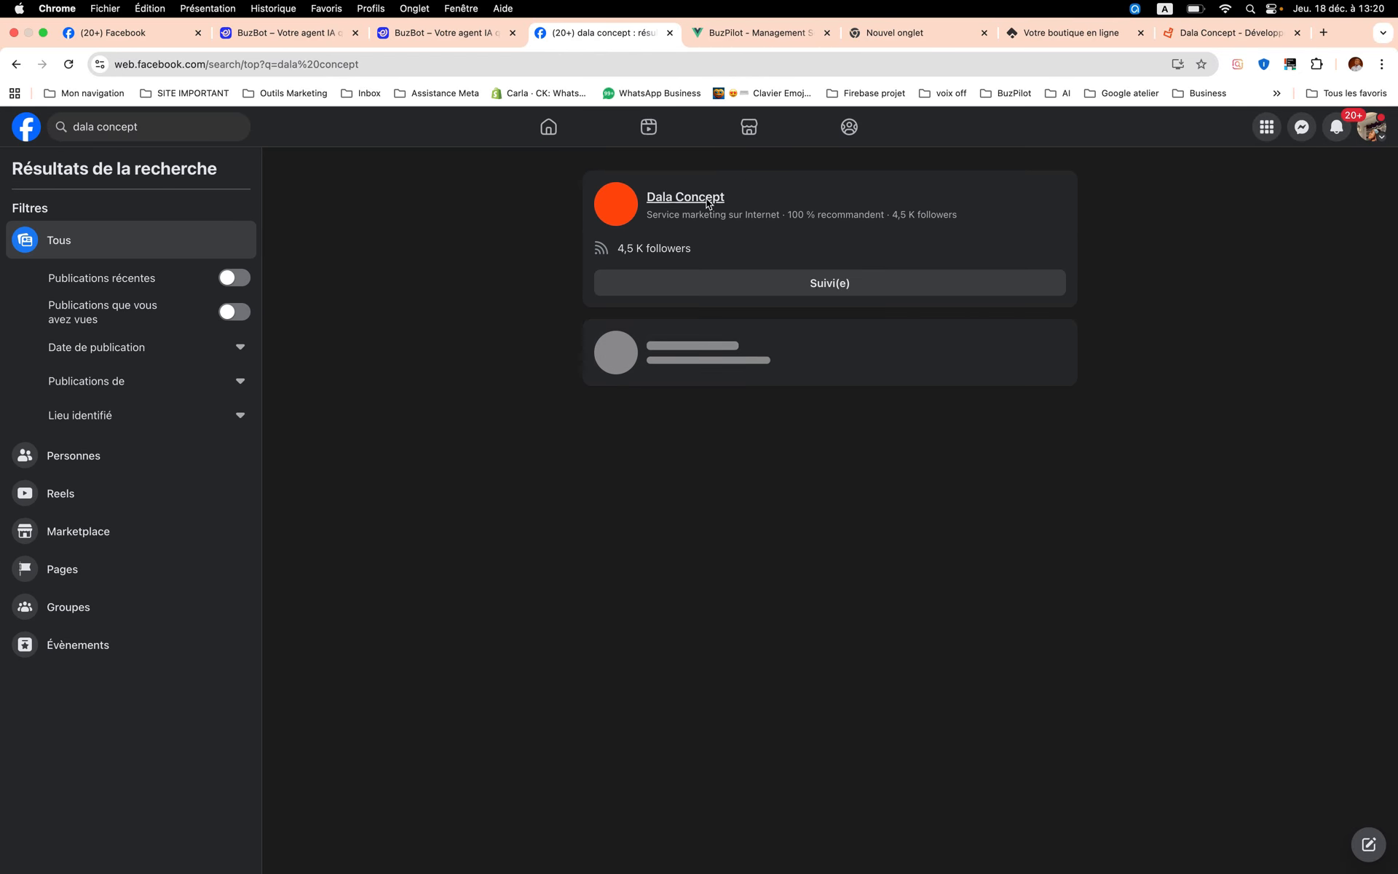
left_click(707, 203)
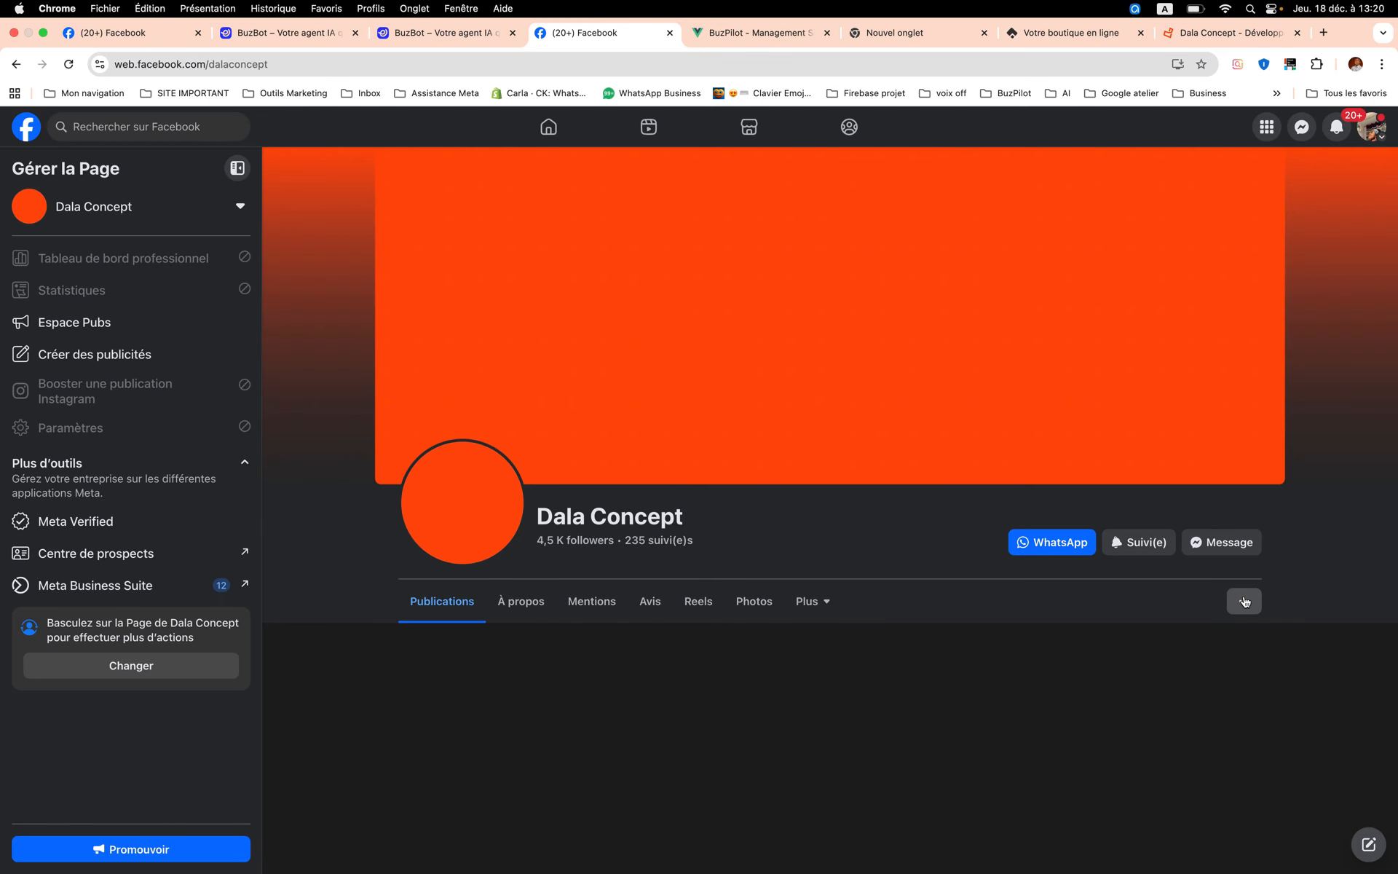
left_click(1245, 602)
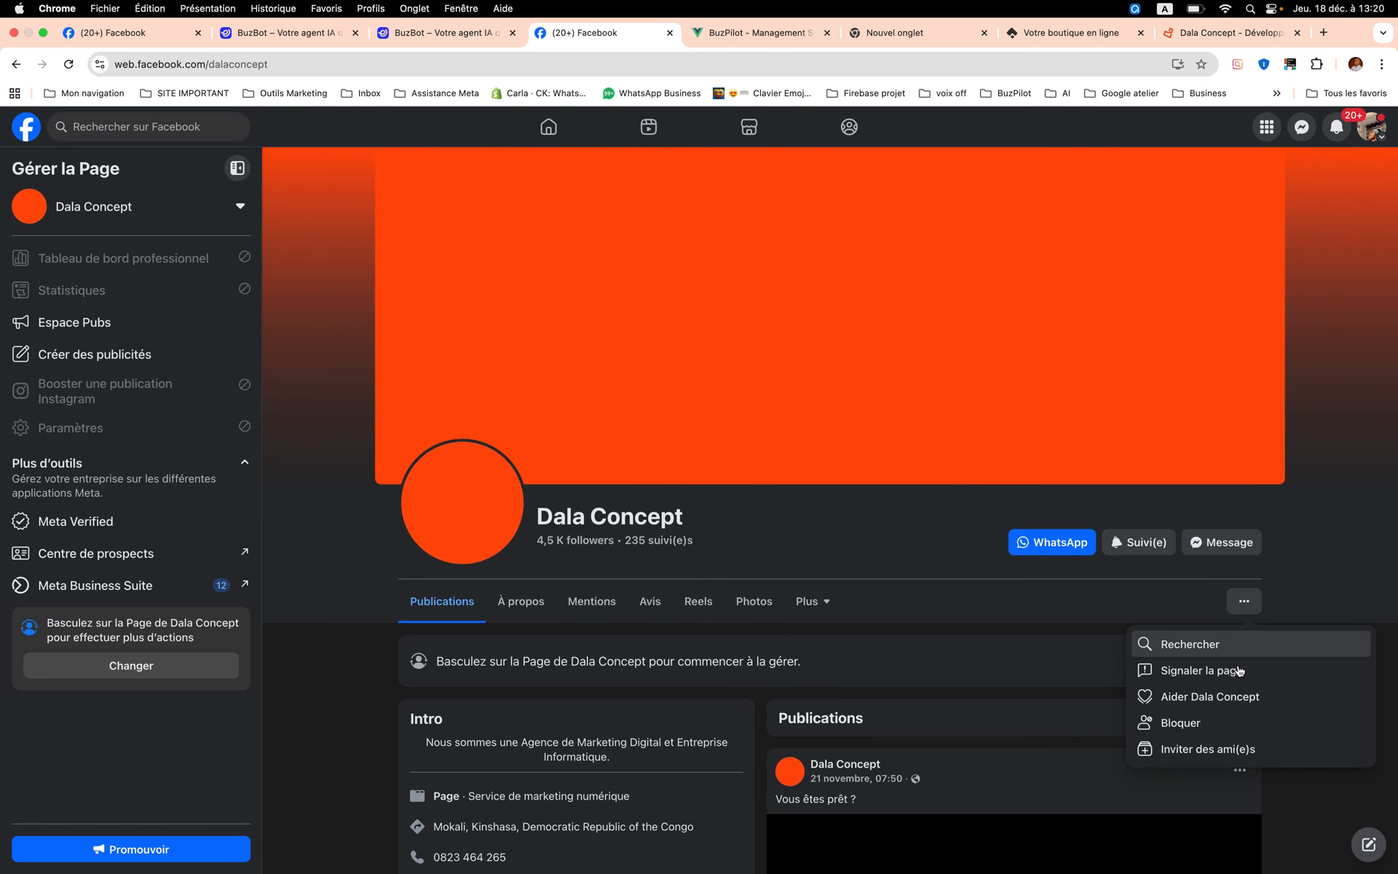
scroll(1238, 670, "down", 4)
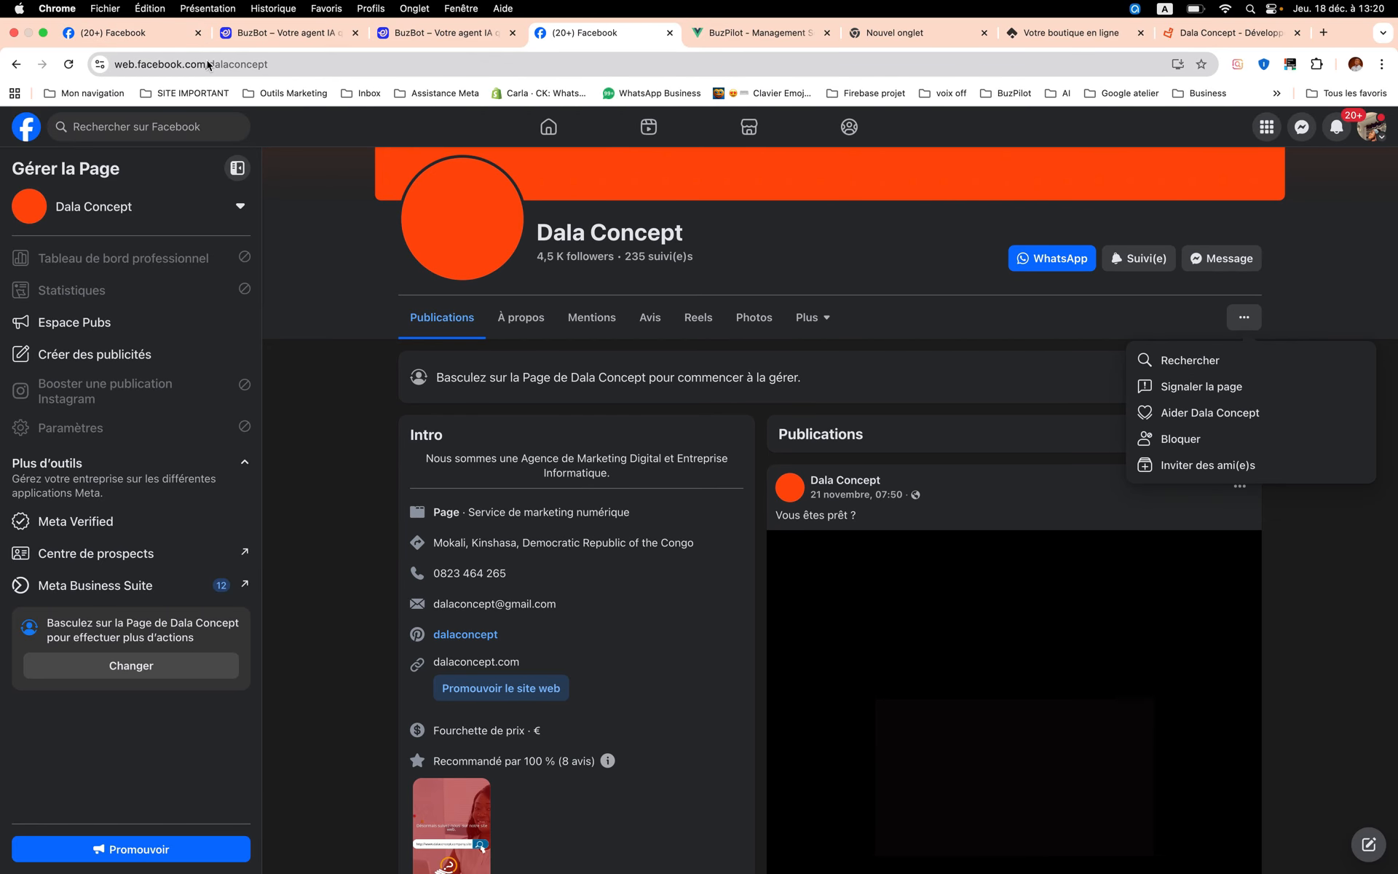
left_click(208, 64)
key("super+c")
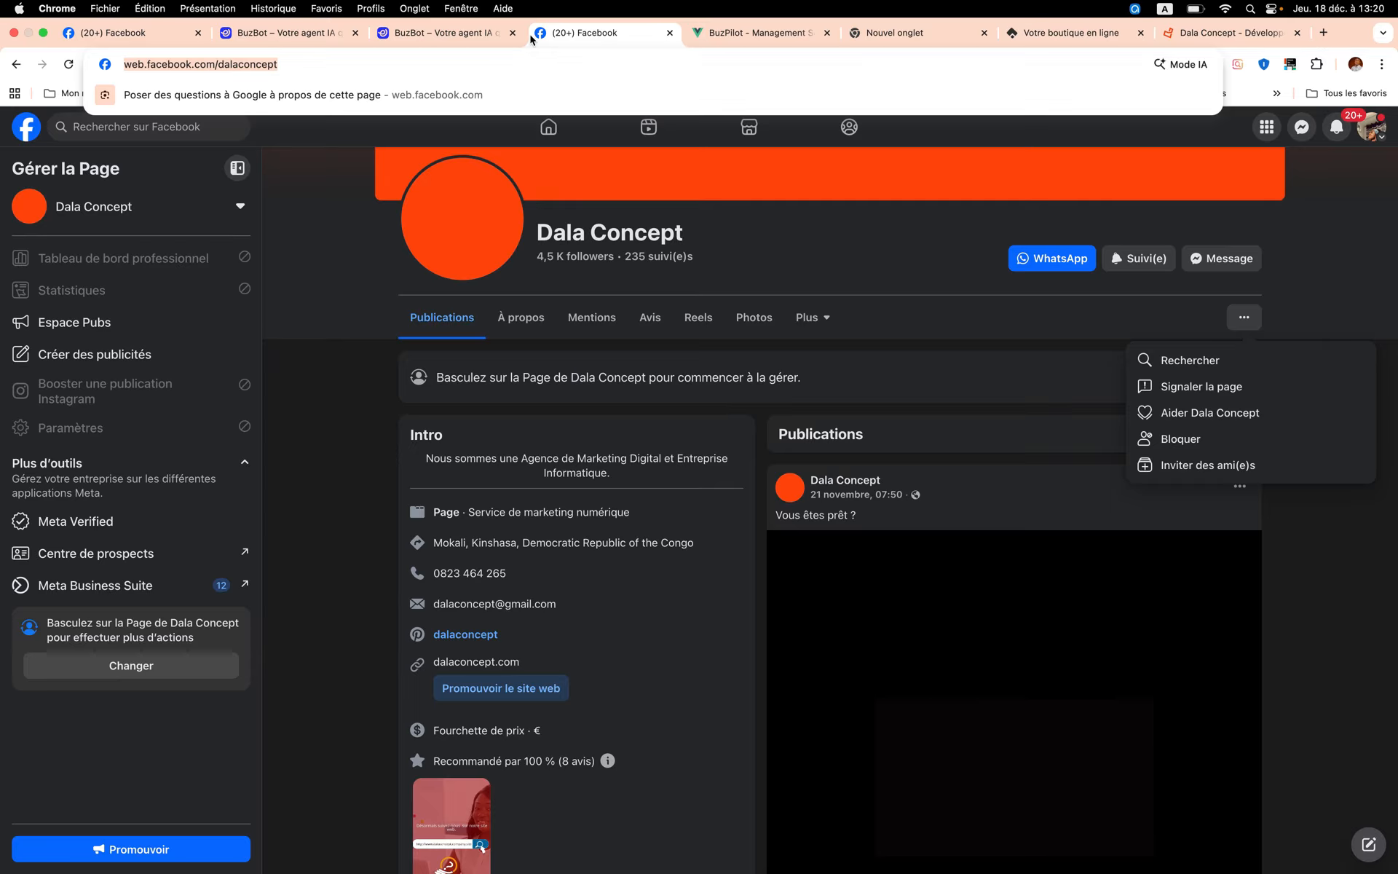
left_click(451, 33)
key("super+v")
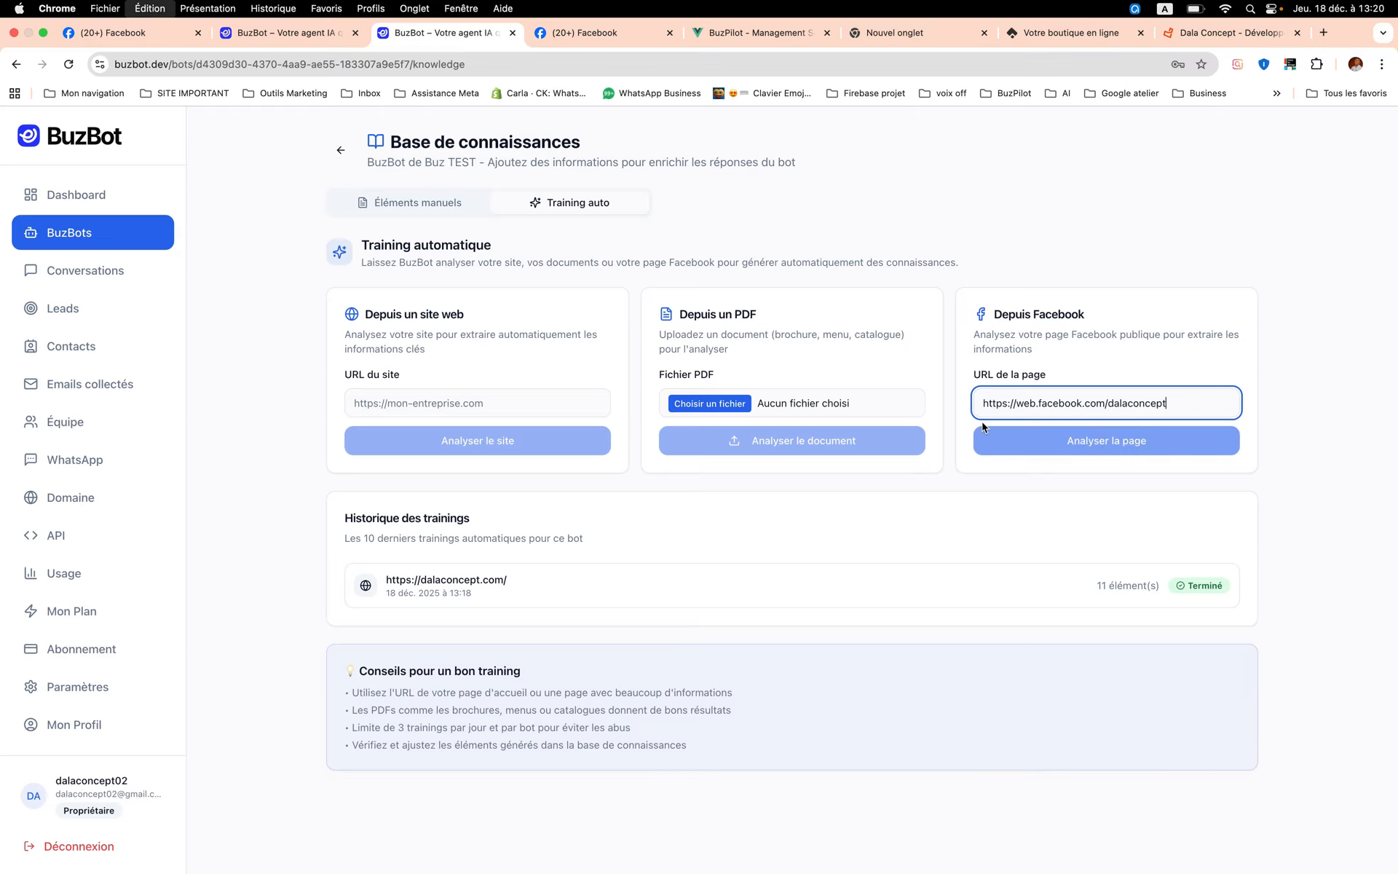
left_click(1114, 448)
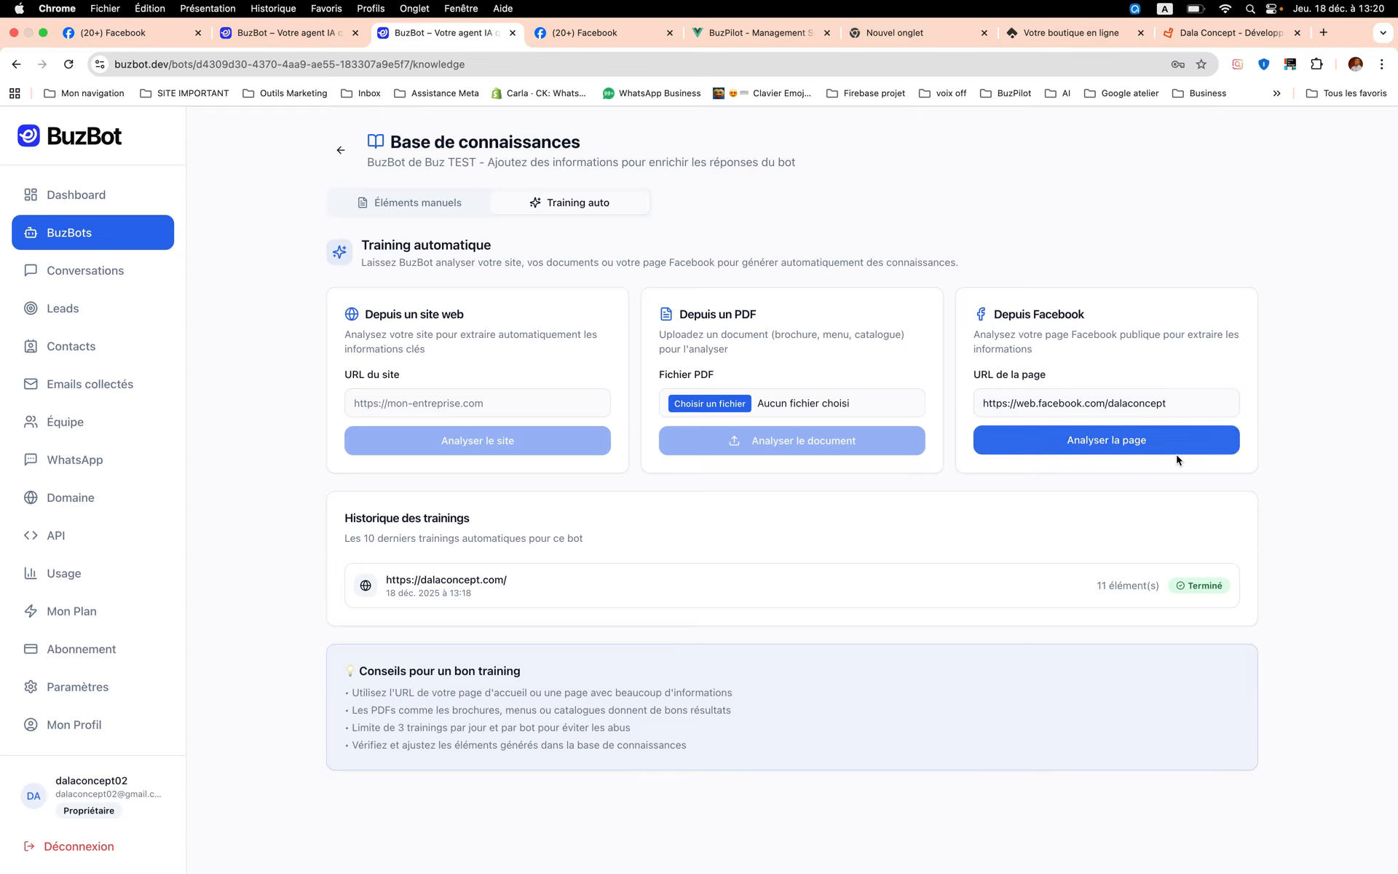
left_click(1114, 453)
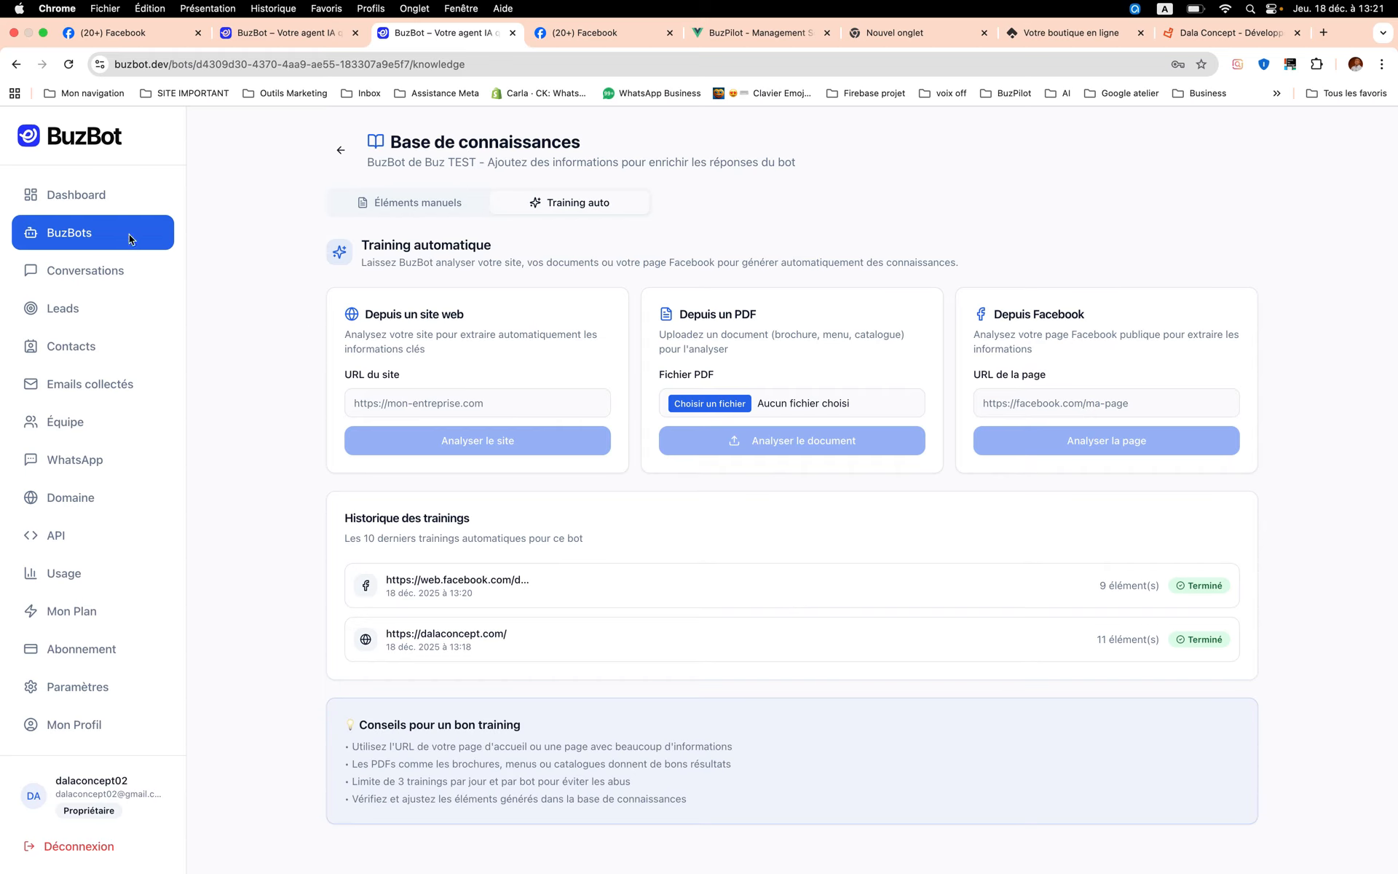
left_click(86, 499)
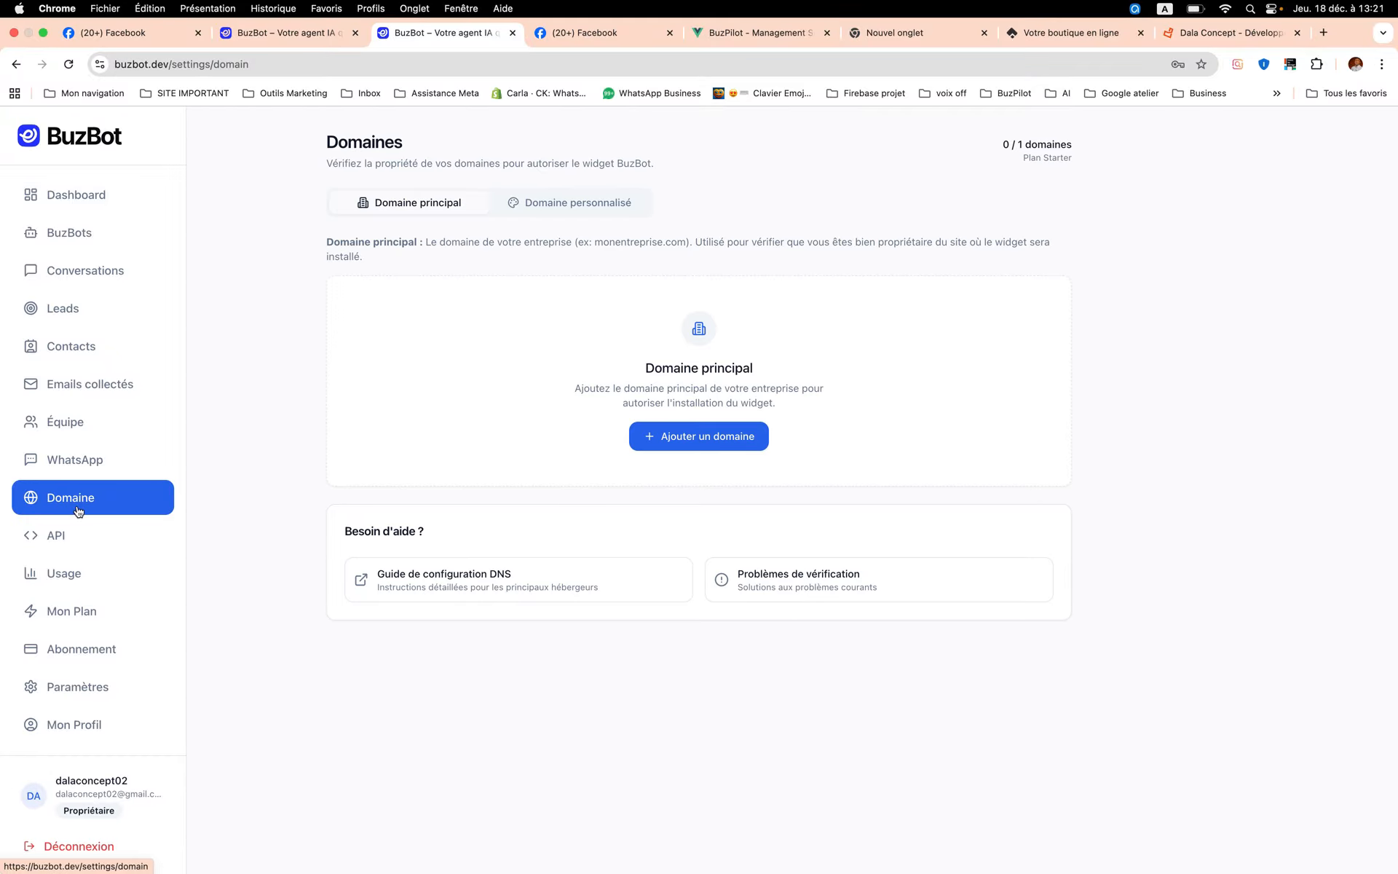
left_click(725, 443)
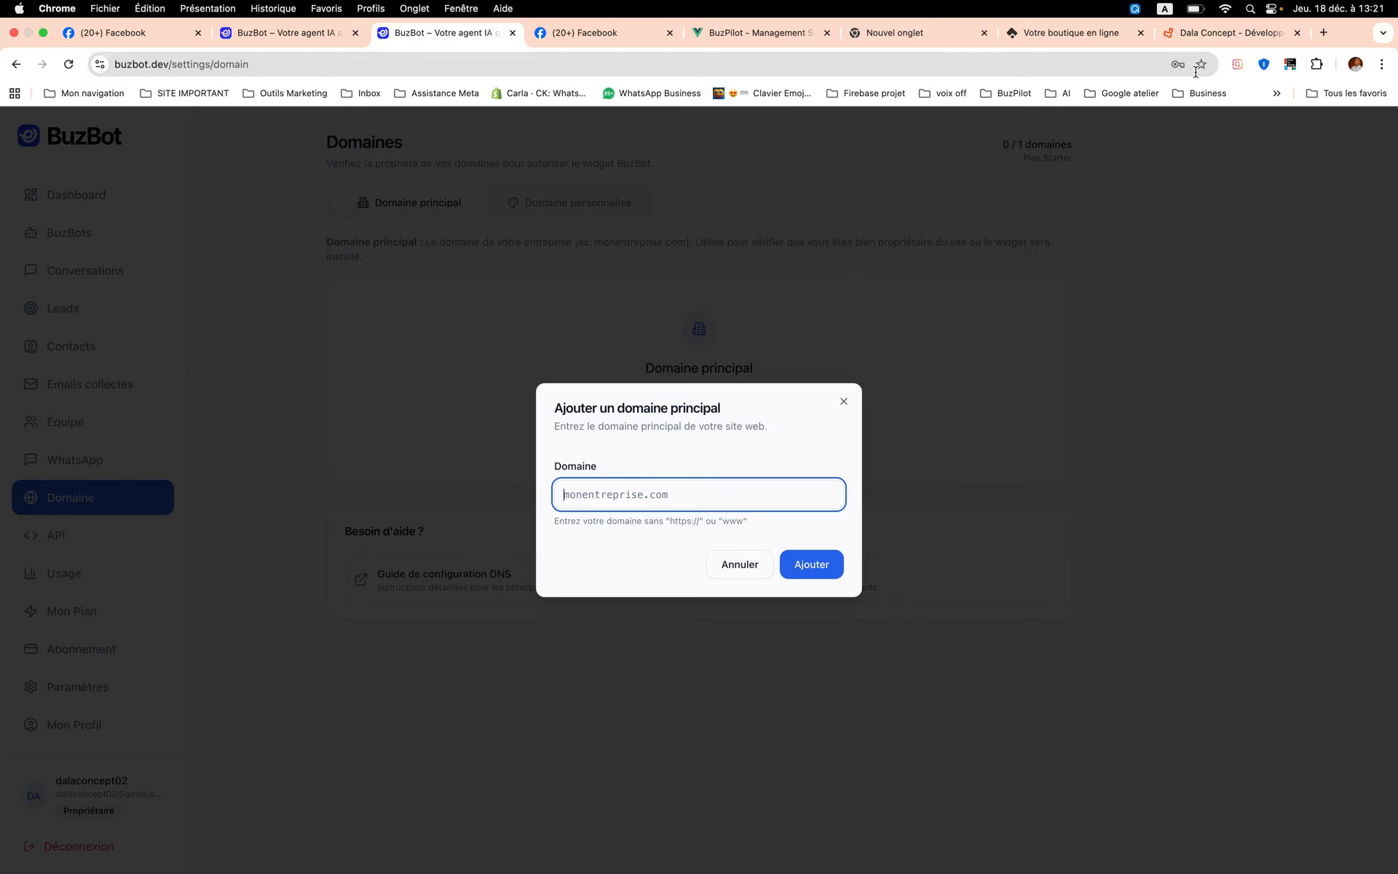
left_click(1209, 36)
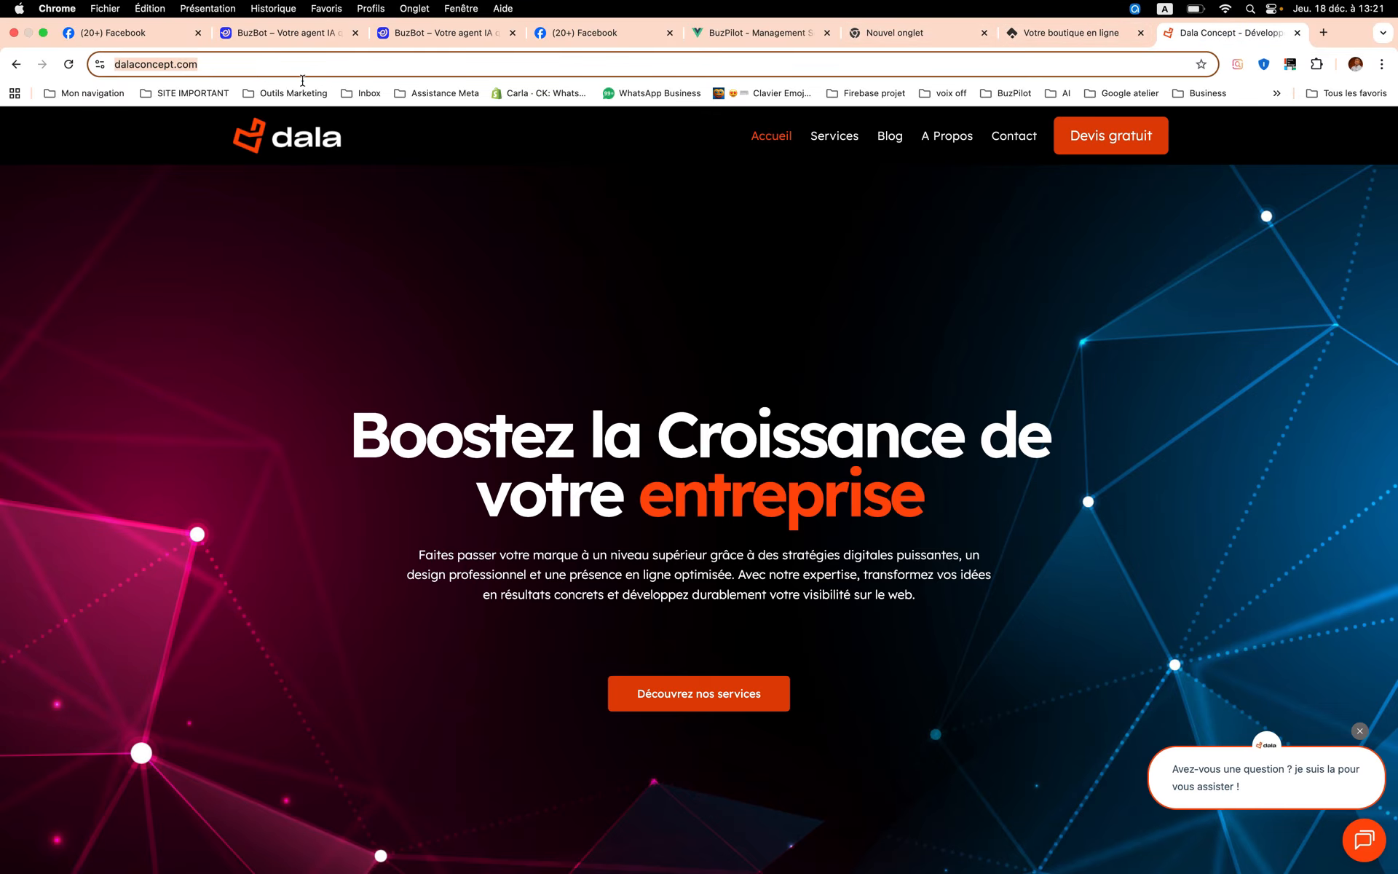
left_click(450, 39)
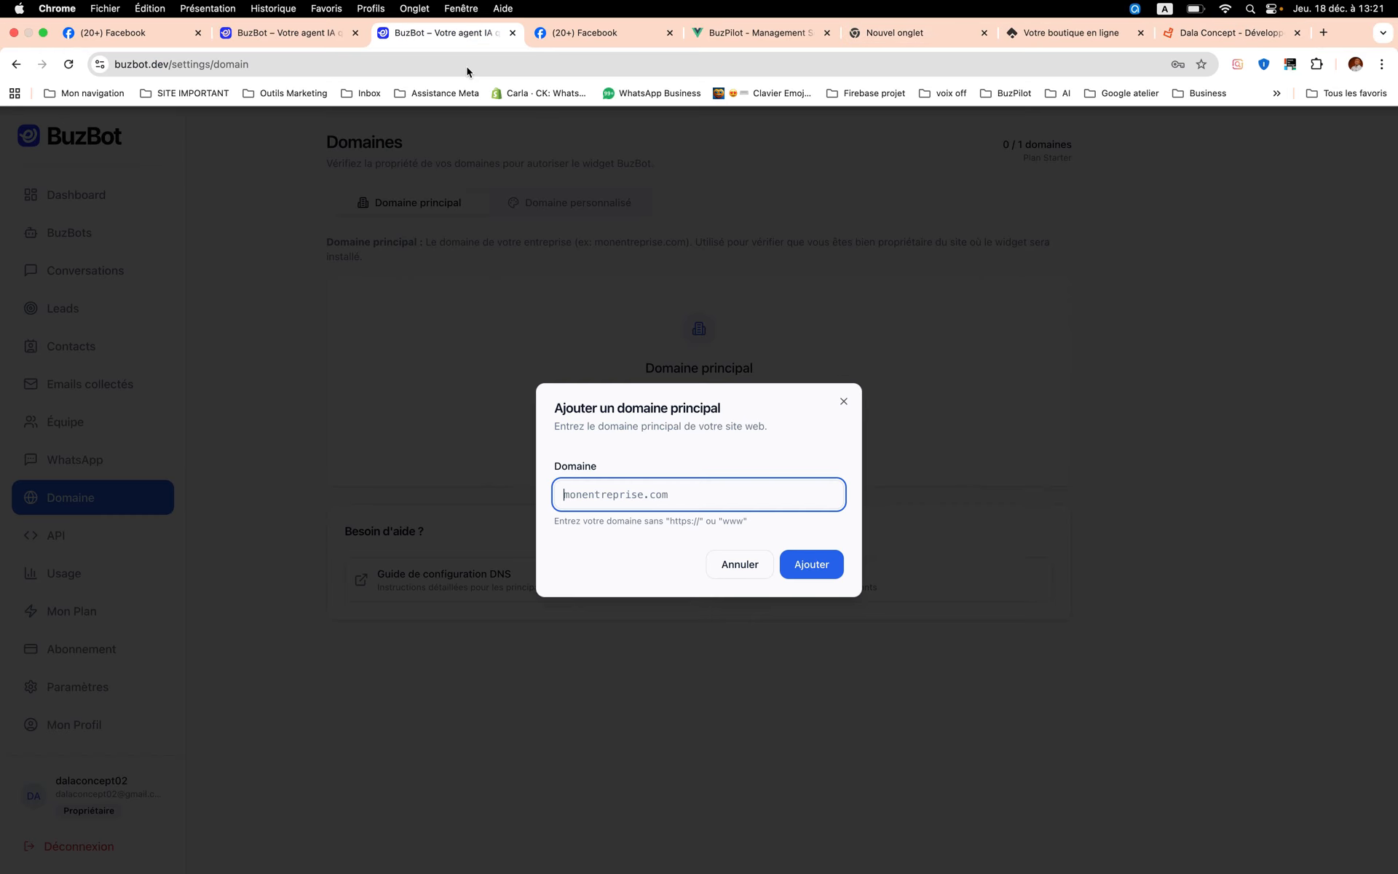
type("https://dalaconcept.com/")
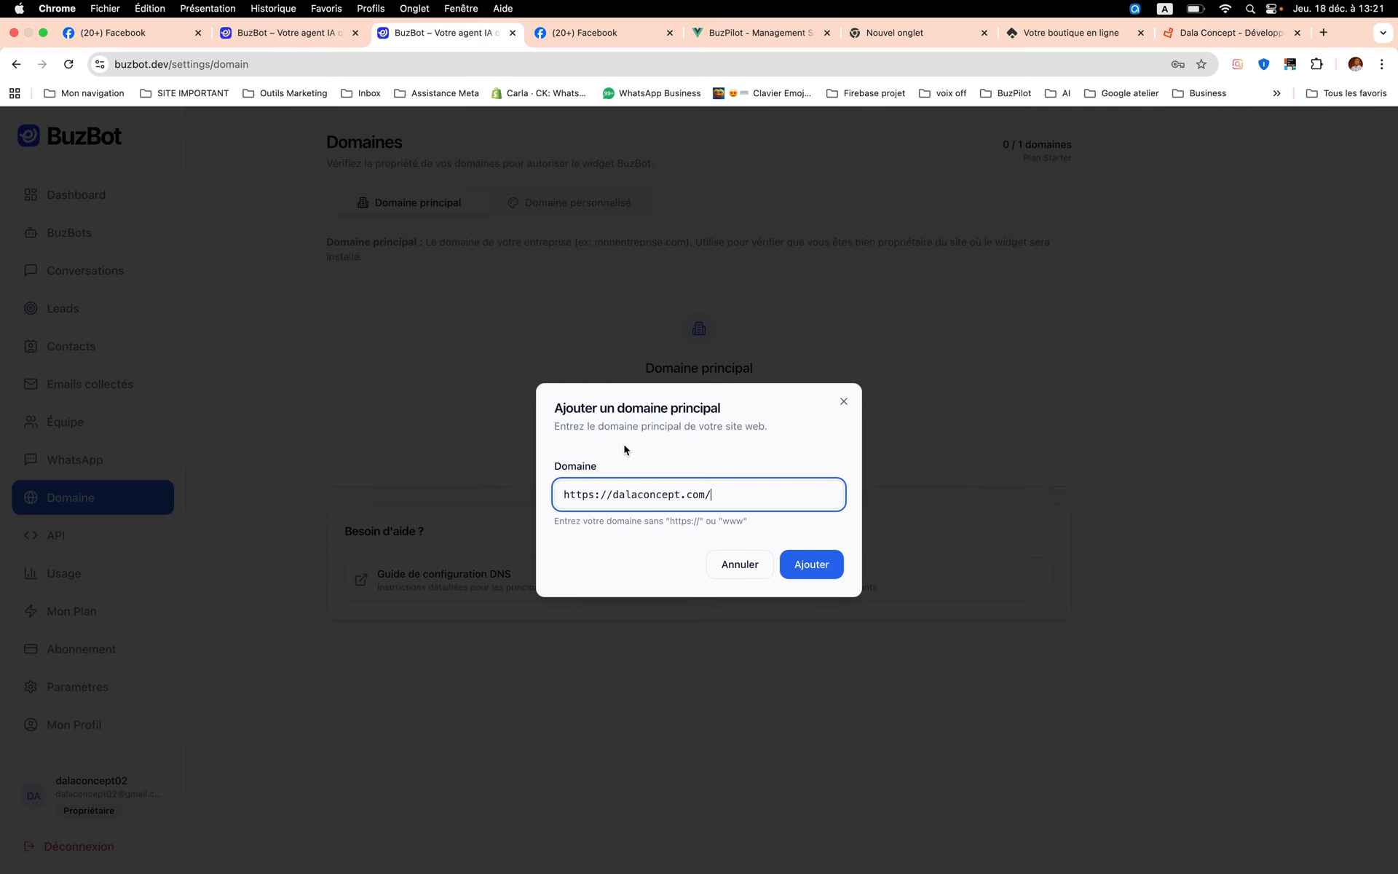
left_click(615, 495)
key("BackSpace")
key("BackSpace")
key("BackSpace")
key("BackSpace")
key("BackSpace")
key("BackSpace")
key("BackSpace")
key("BackSpace")
left_click(676, 497)
key("BackSpace")
left_click(828, 574)
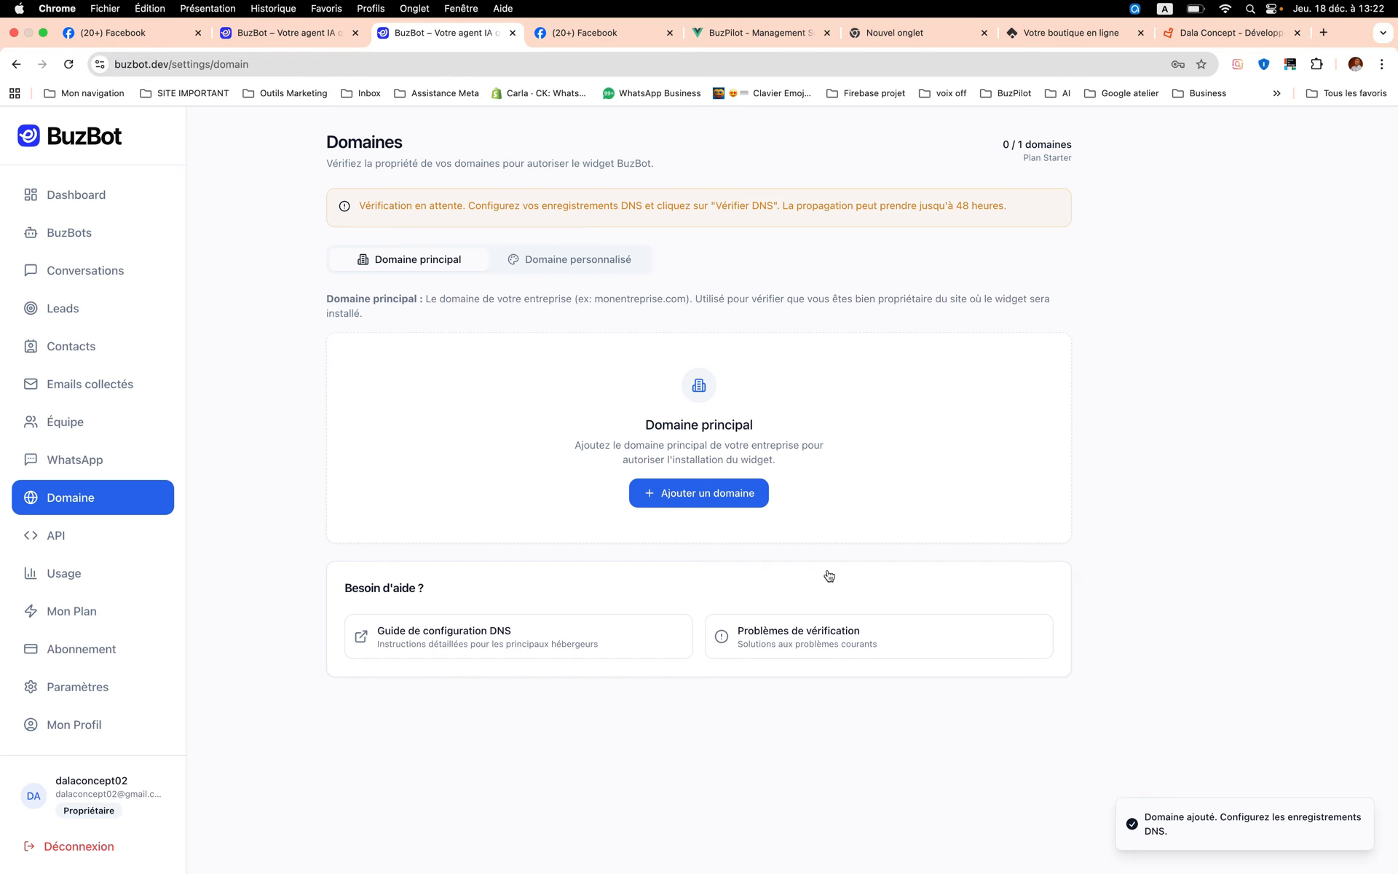